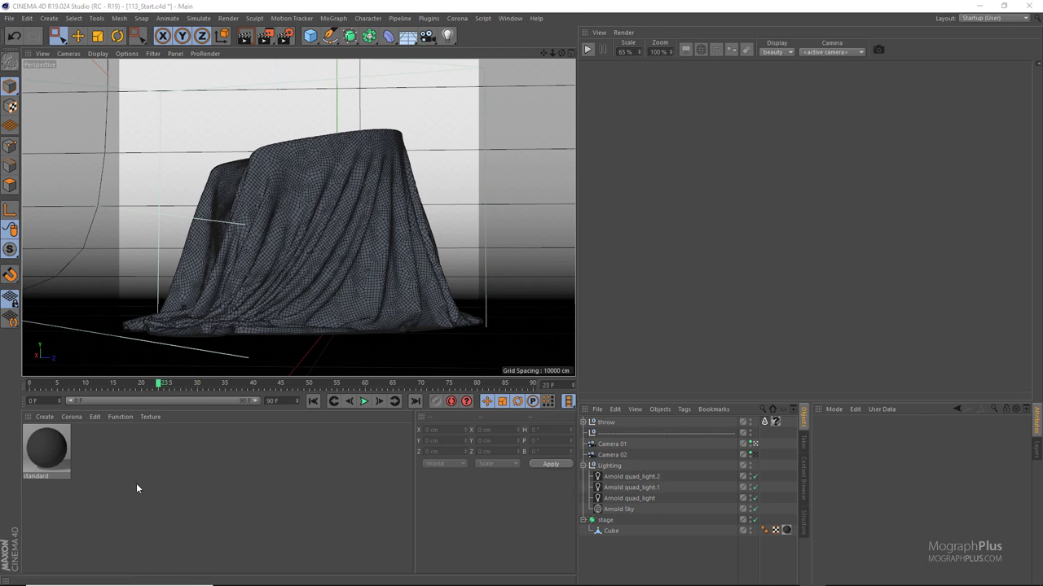
- Create an Arnold standard_surface material and assign it to the throw object in place of its missing material
{"action": "left_click", "coordinate": [46, 418]}
{"action": "mouse_move", "coordinate": [95, 467]}
{"action": "mouse_move", "coordinate": [183, 476]}
{"action": "left_click", "coordinate": [230, 524]}
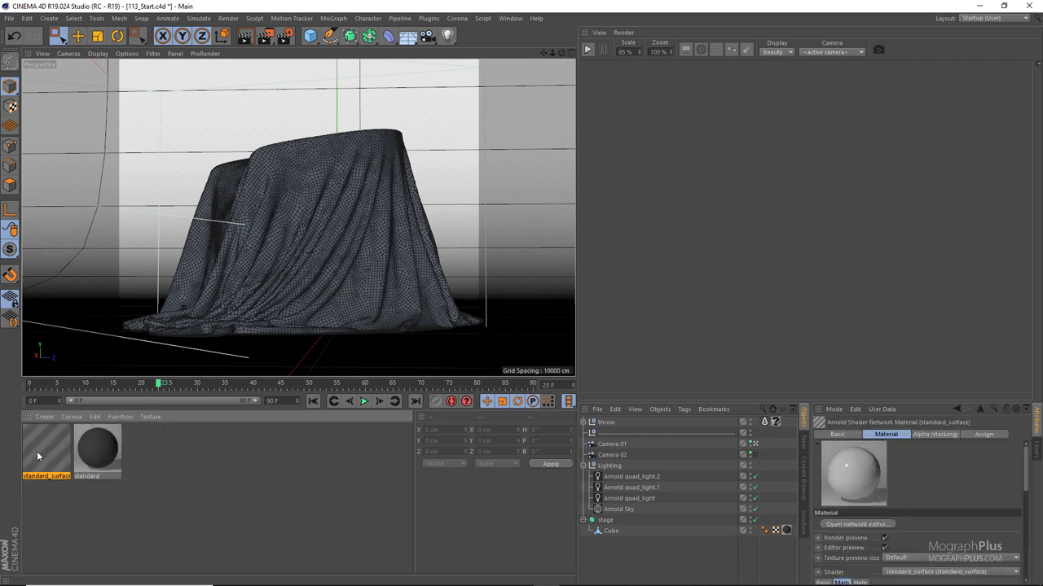
{"action": "left_click_drag", "start_coordinate": [38, 453], "coordinate": [778, 425]}
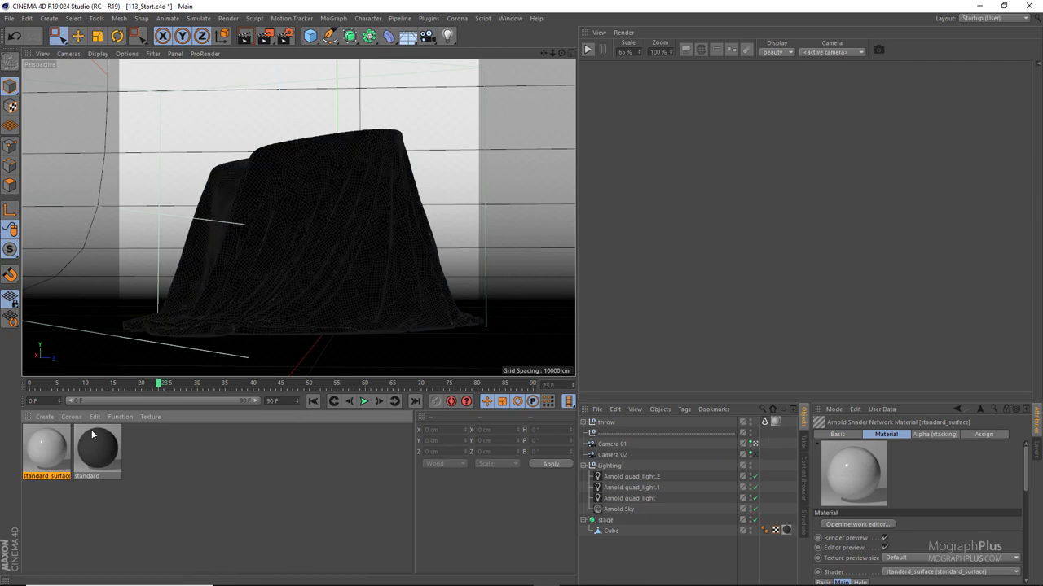
- Open the new material's shader network and show the Sheen settings of its standard_surface node
{"action": "double_click", "coordinate": [45, 447]}
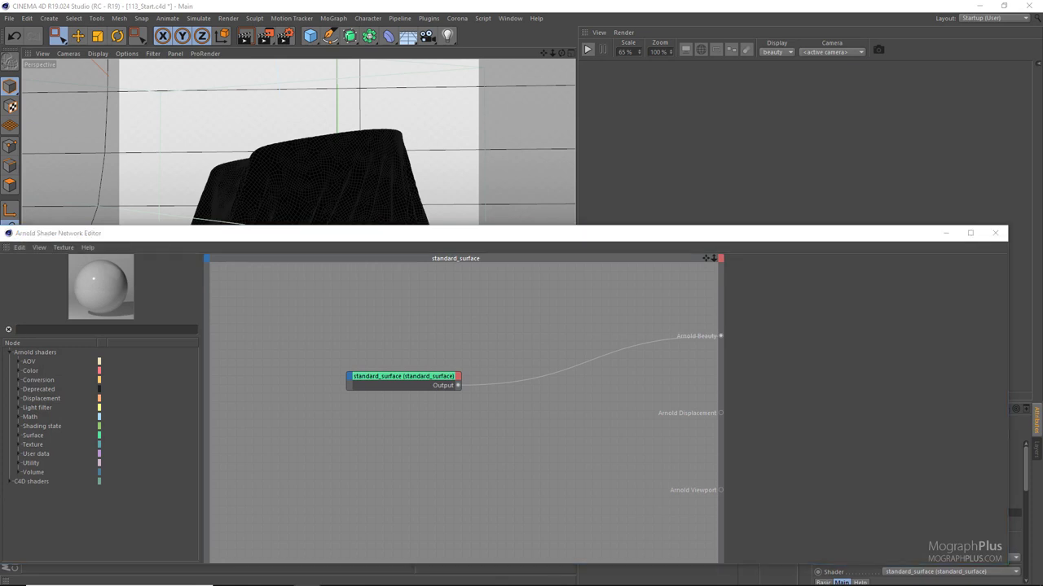
{"action": "left_click_drag", "start_coordinate": [644, 236], "coordinate": [603, 167]}
{"action": "left_click_drag", "start_coordinate": [966, 318], "coordinate": [643, 317]}
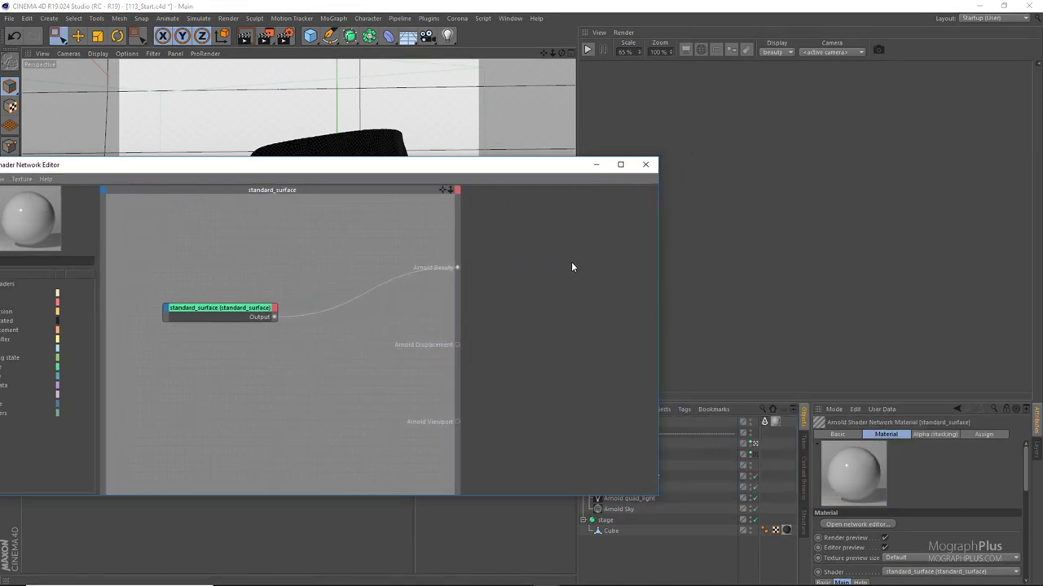
{"action": "left_click_drag", "start_coordinate": [388, 175], "coordinate": [408, 165]}
{"action": "left_click_drag", "start_coordinate": [319, 250], "coordinate": [244, 343]}
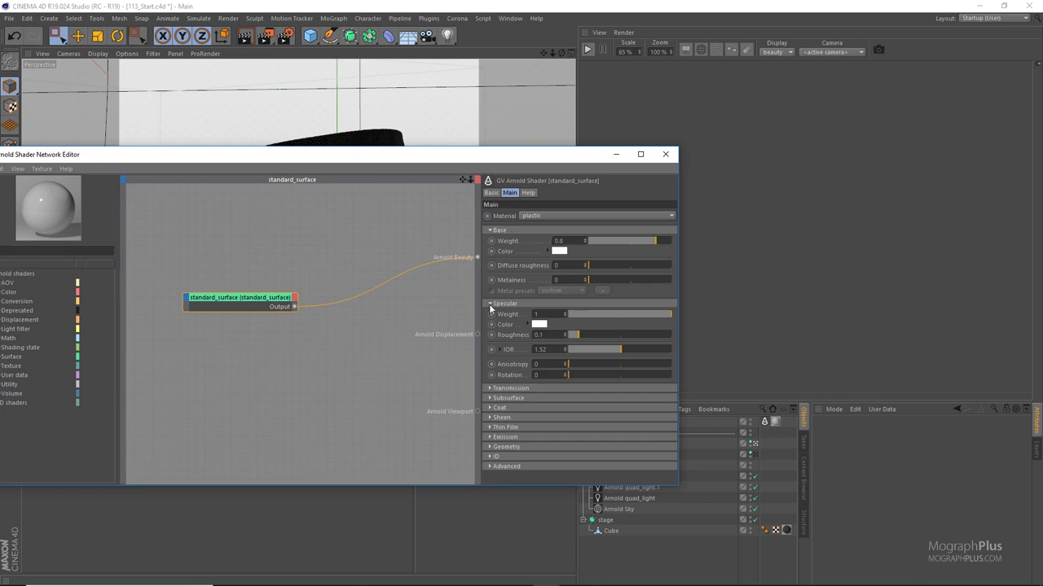
{"action": "left_click", "coordinate": [490, 303]}
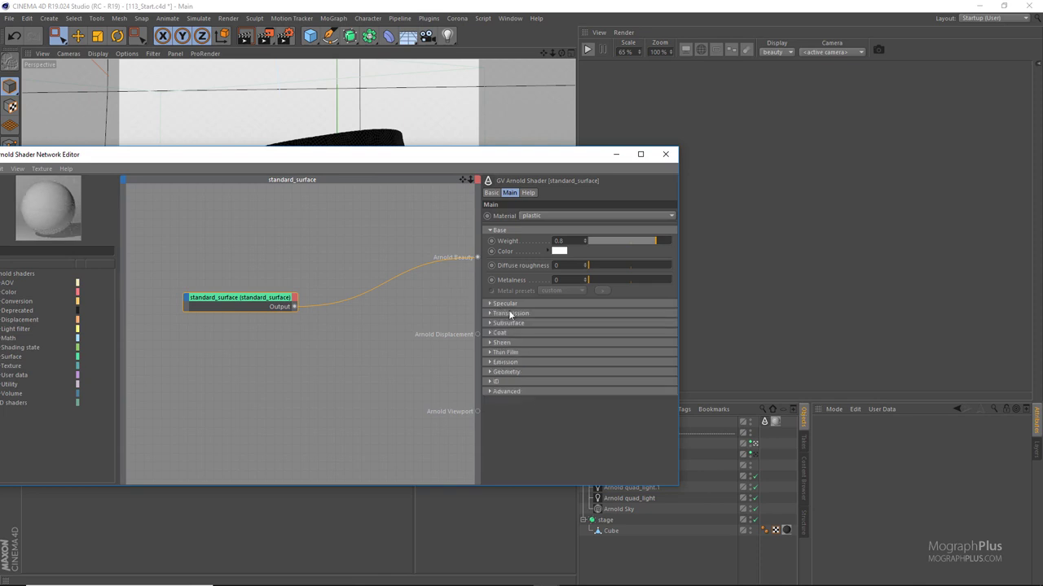
{"action": "left_click", "coordinate": [495, 343]}
- Examine the orange velvet reference photo for the bright edges along the folds, and close it
{"action": "left_click_drag", "start_coordinate": [425, 160], "coordinate": [458, 116]}
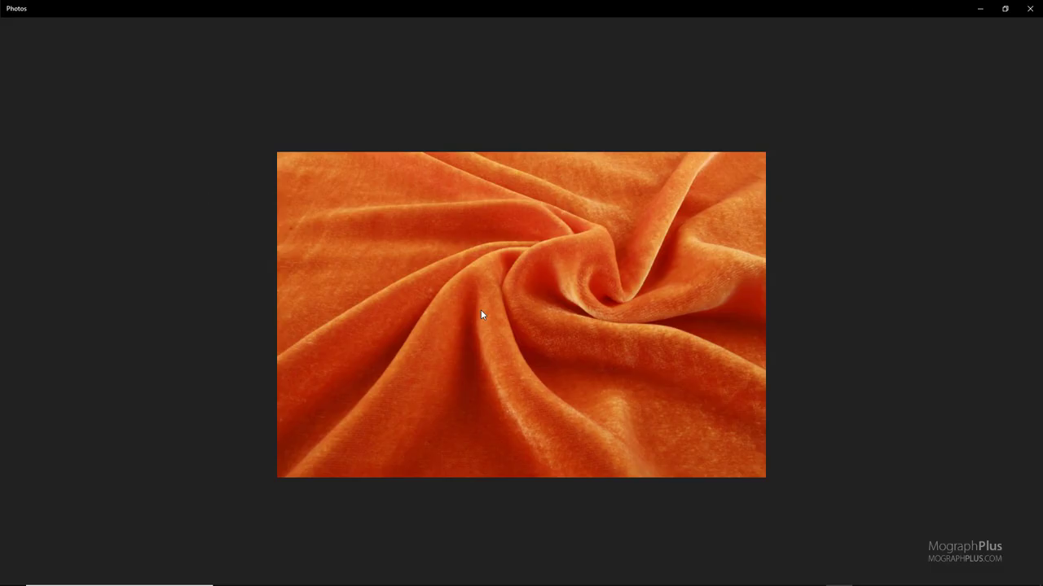
{"action": "mouse_move", "coordinate": [471, 357]}
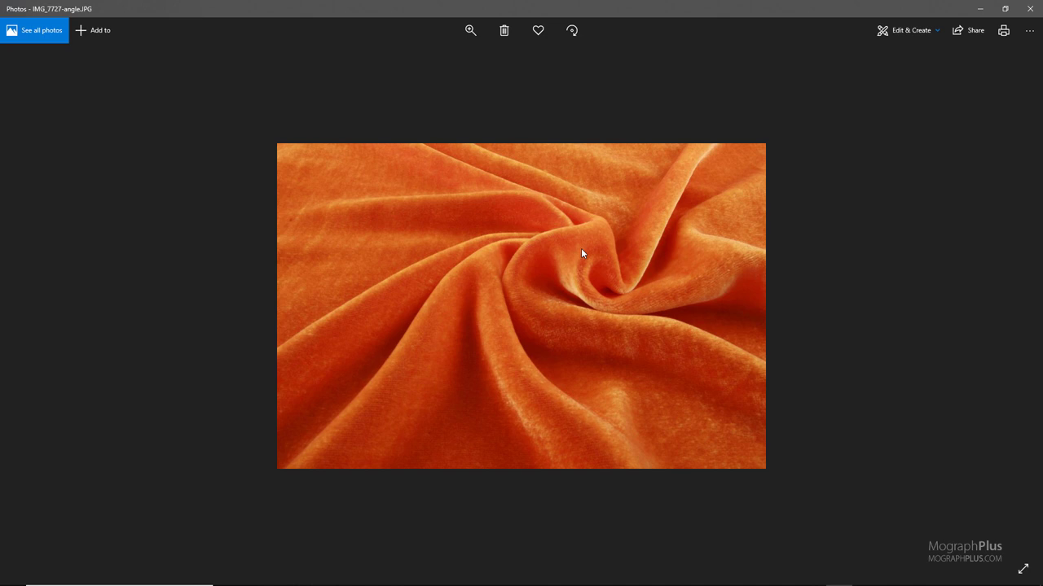
{"action": "left_click", "coordinate": [1027, 10]}
- Start the Arnold render preview and set the throw's subdivision iterations to 2 in its Arnold tag
{"action": "left_click_drag", "start_coordinate": [508, 116], "coordinate": [354, 96]}
{"action": "left_click", "coordinate": [587, 50]}
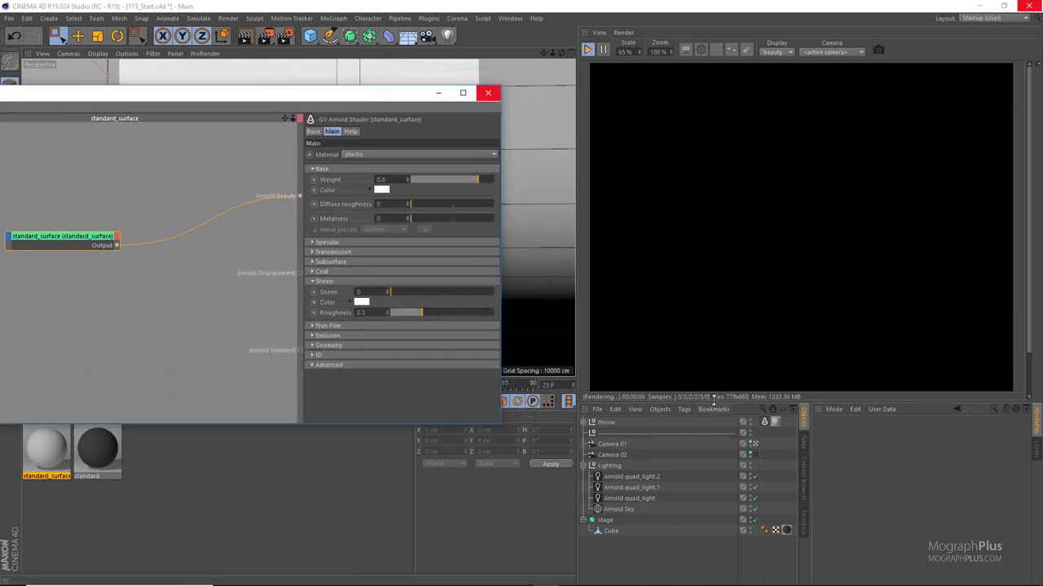
{"action": "left_click", "coordinate": [764, 422]}
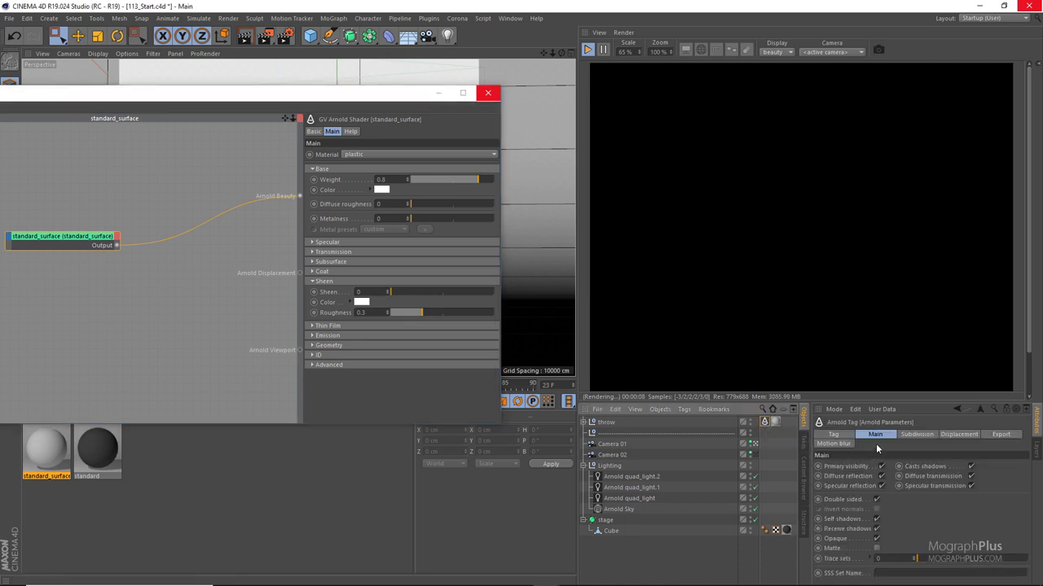
{"action": "left_click", "coordinate": [927, 434]}
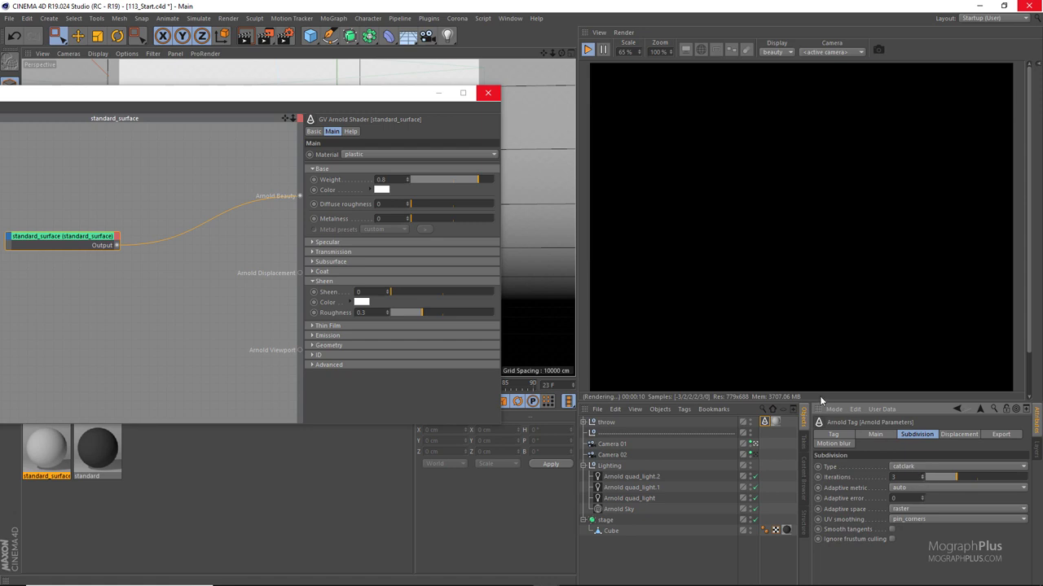
{"action": "key", "text": "ctrl+z"}
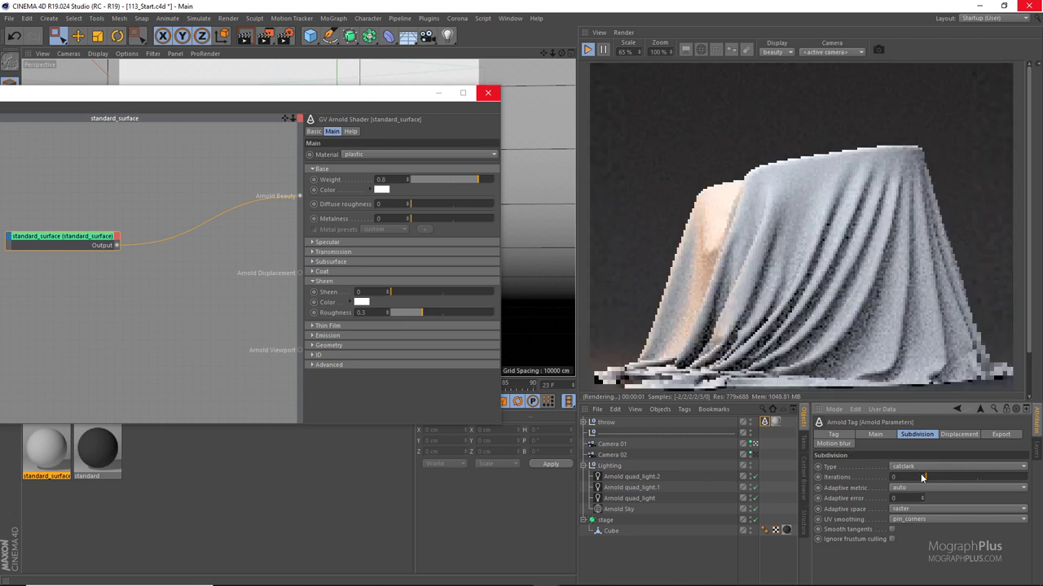
{"action": "key", "text": "ctrl+y"}
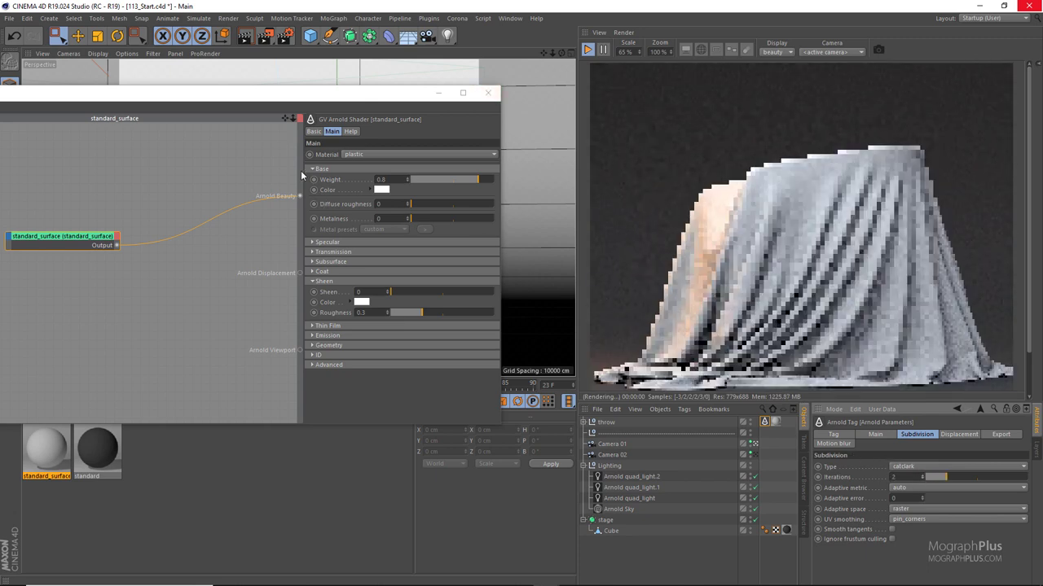
- Set the standard_surface base colour to the dark purple palette swatch and the sheen to 0.3
{"action": "left_click", "coordinate": [57, 262]}
{"action": "left_click", "coordinate": [382, 190]}
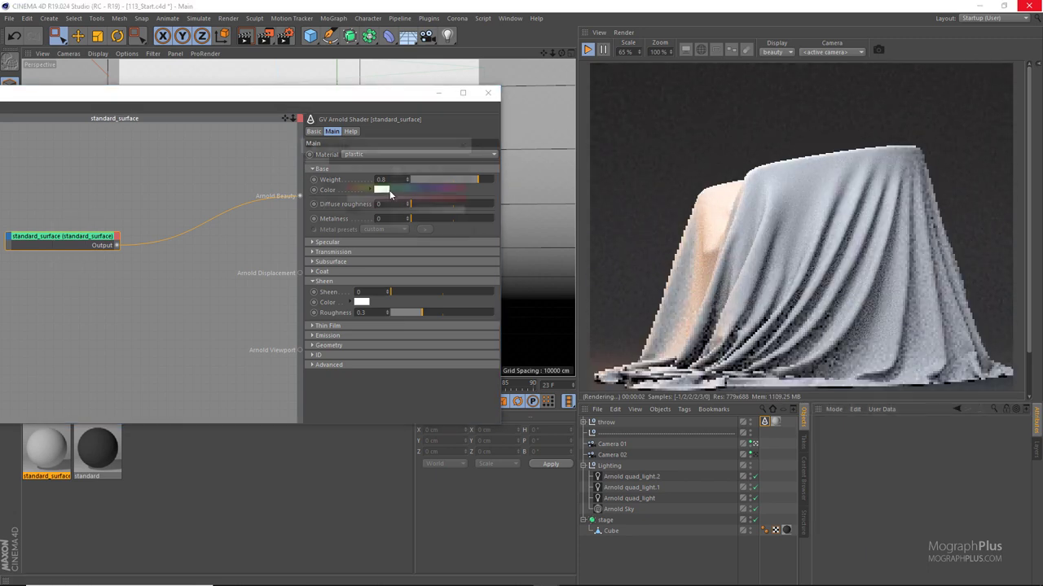
{"action": "left_click", "coordinate": [439, 173]}
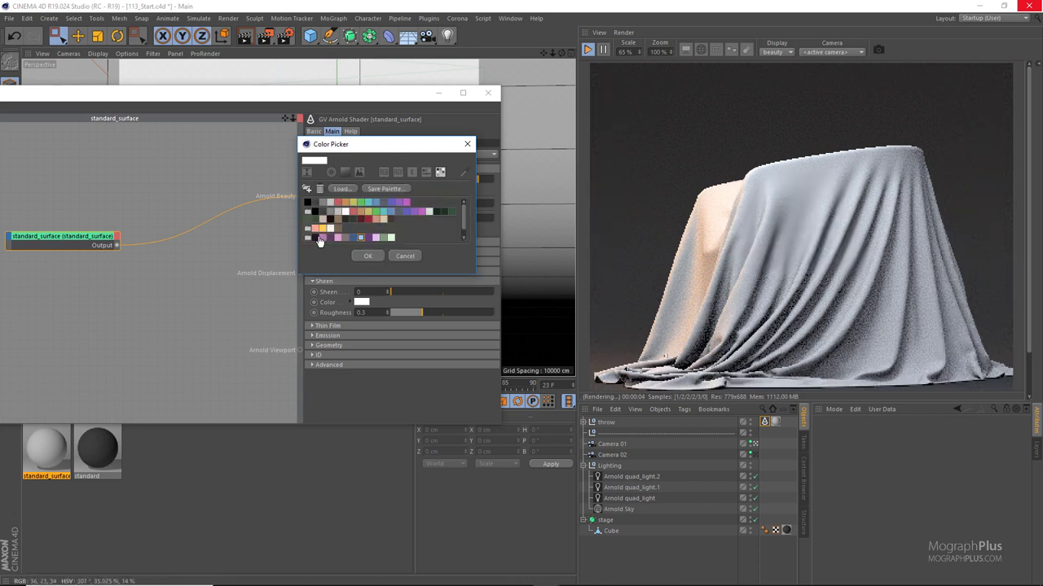
{"action": "left_click", "coordinate": [314, 237]}
{"action": "left_click", "coordinate": [374, 255]}
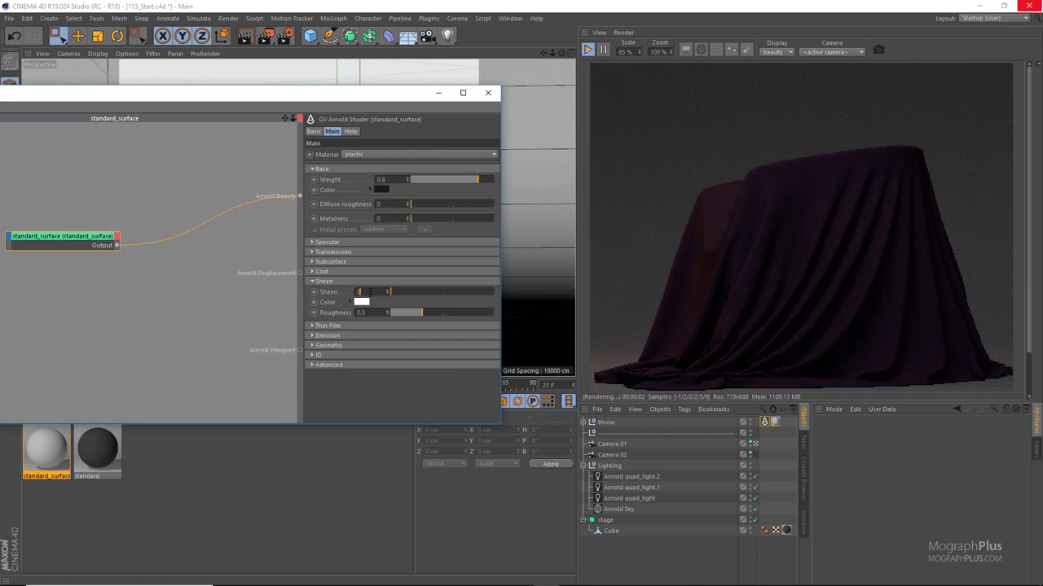
{"action": "double_click", "coordinate": [361, 291]}
{"action": "type", "text": "0.3"}
{"action": "key", "text": "Return"}
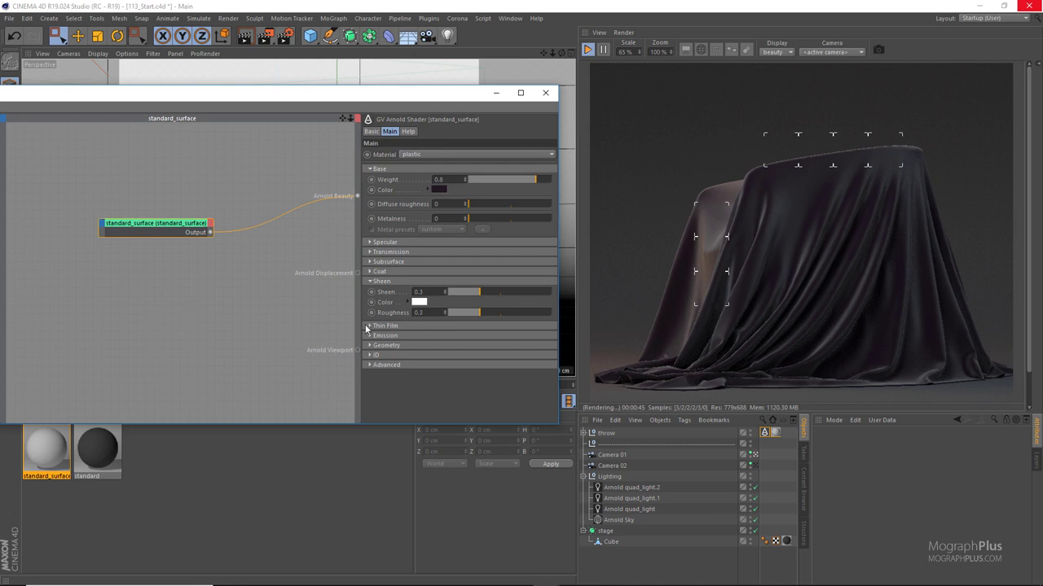
- Inspect the sheen on the rendered cloth folds up close, and stop the render preview
{"action": "scroll", "coordinate": [779, 330], "scroll_direction": "up", "scroll_amount": 1}
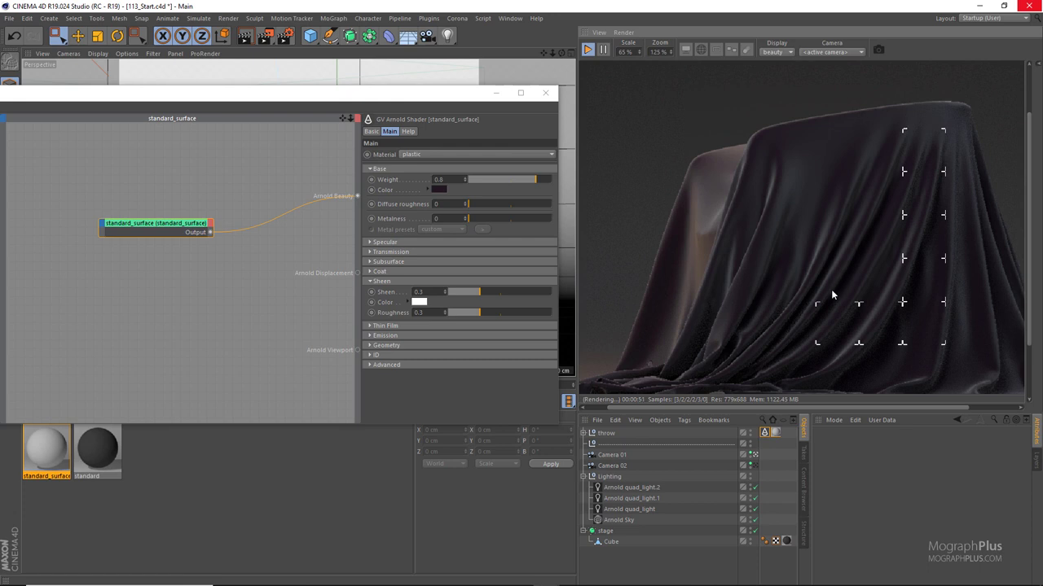
{"action": "scroll", "coordinate": [807, 262], "scroll_direction": "down", "scroll_amount": 1}
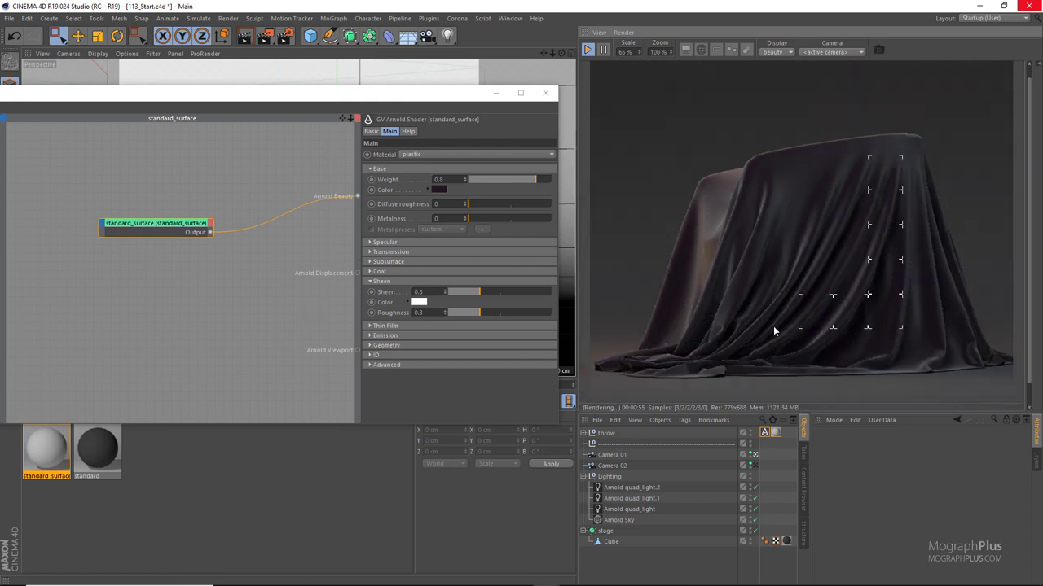
{"action": "scroll", "coordinate": [699, 269], "scroll_direction": "up", "scroll_amount": 5}
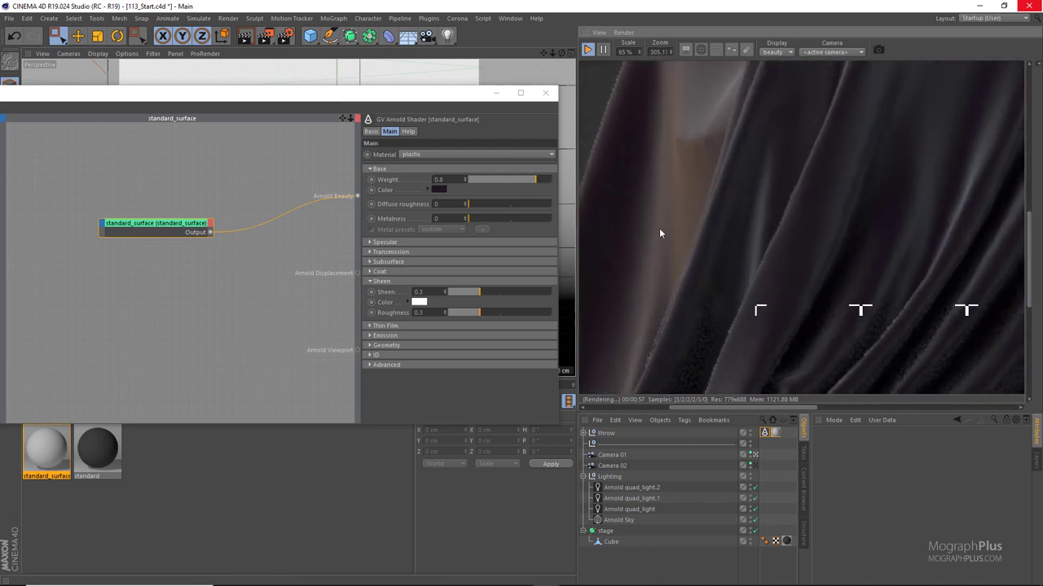
{"action": "scroll", "coordinate": [660, 233], "scroll_direction": "down", "scroll_amount": 2}
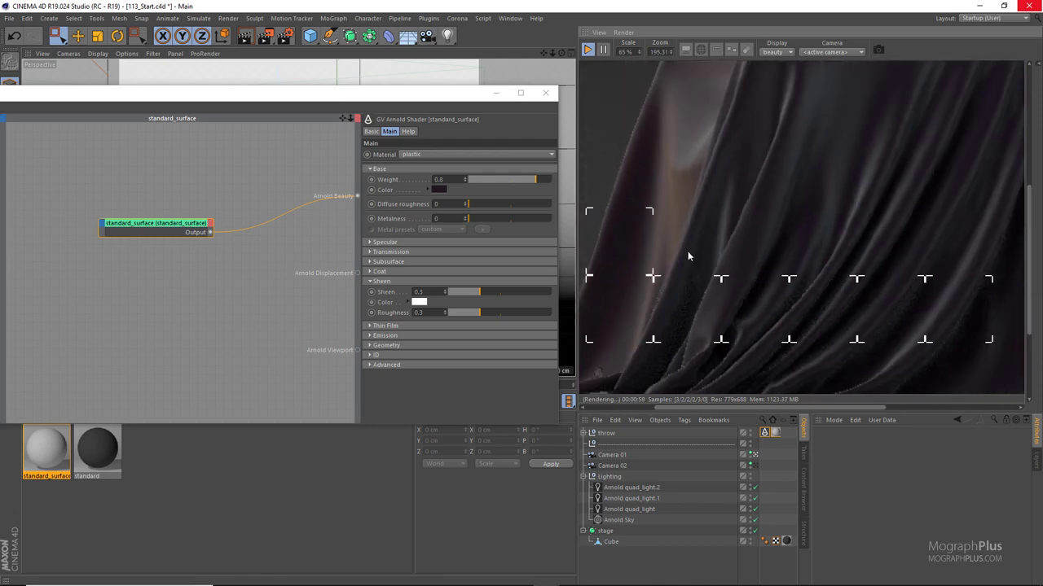
{"action": "scroll", "coordinate": [687, 256], "scroll_direction": "down", "scroll_amount": 2}
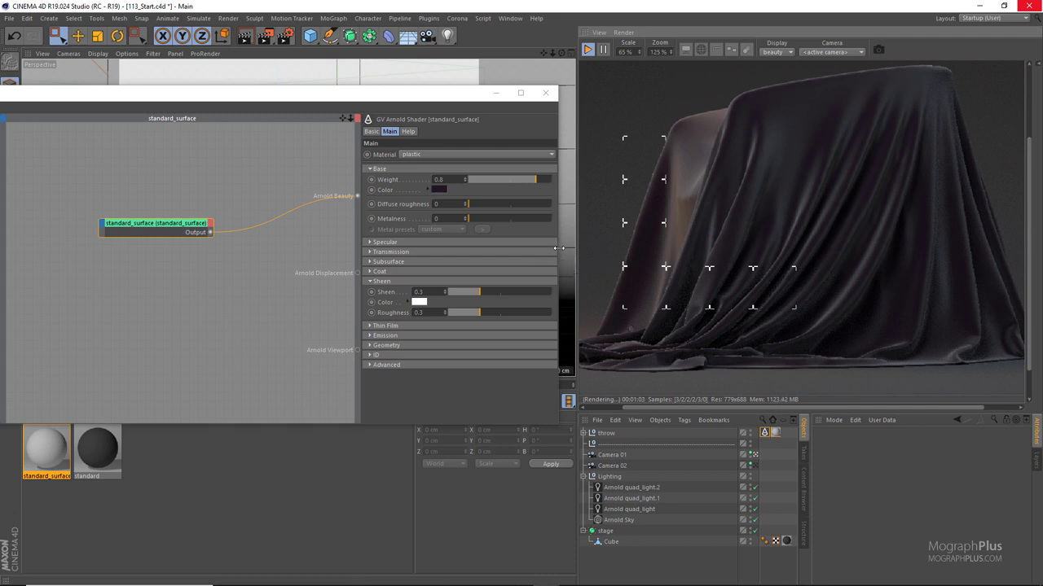
{"action": "left_click", "coordinate": [587, 51]}
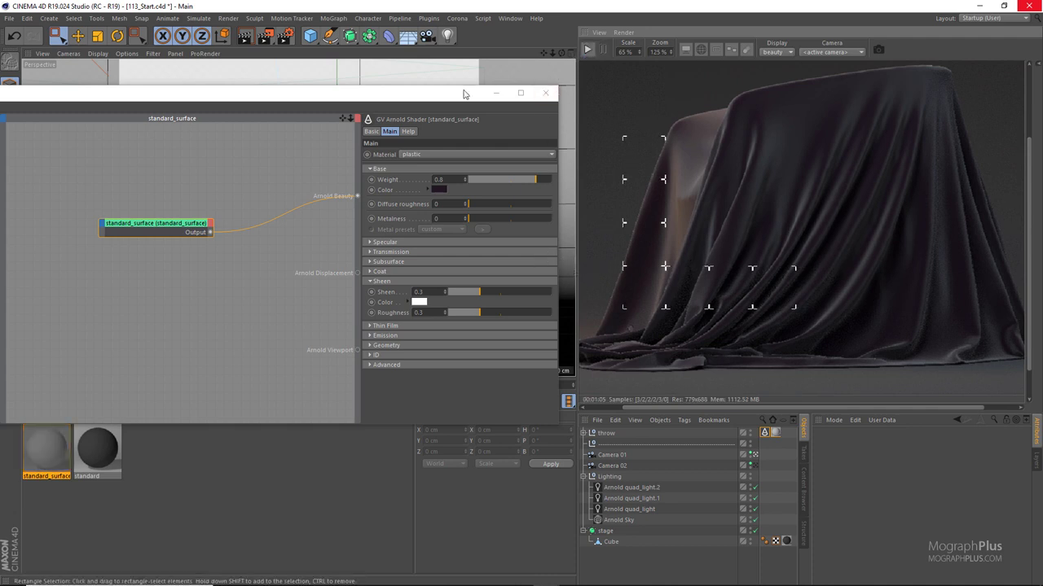
- Compare sheen roughness values of 0.1, 0.6 and 0.8 on the material preview, ending at 0.1
{"action": "left_click_drag", "start_coordinate": [422, 101], "coordinate": [576, 97]}
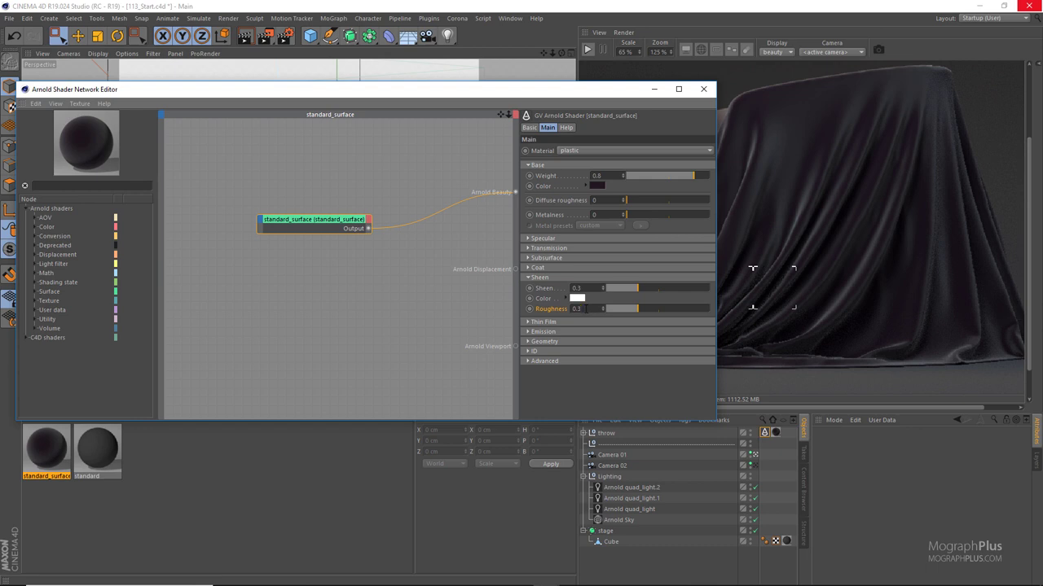
{"action": "type", "text": ".1"}
{"action": "key", "text": "Return"}
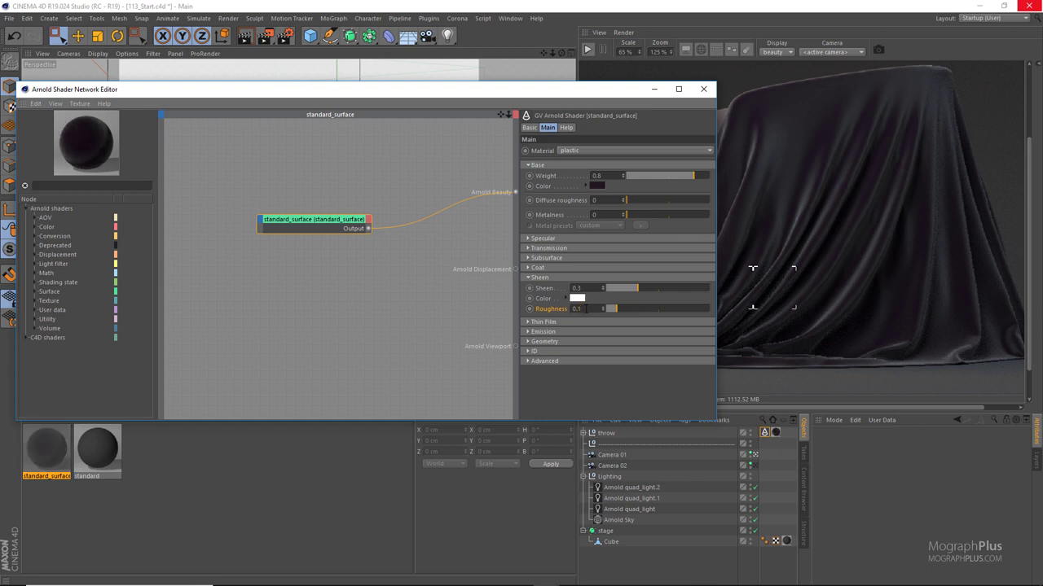
{"action": "key", "text": "BackSpace"}
{"action": "key", "text": "BackSpace"}
{"action": "type", "text": ".6"}
{"action": "key", "text": "Return"}
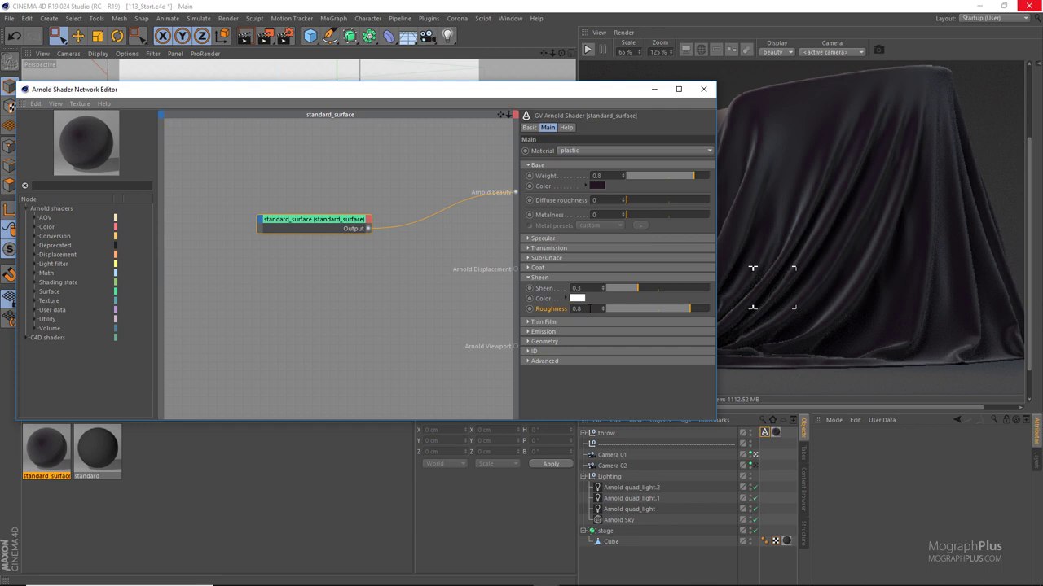
{"action": "type", "text": "1"}
{"action": "key", "text": "Return"}
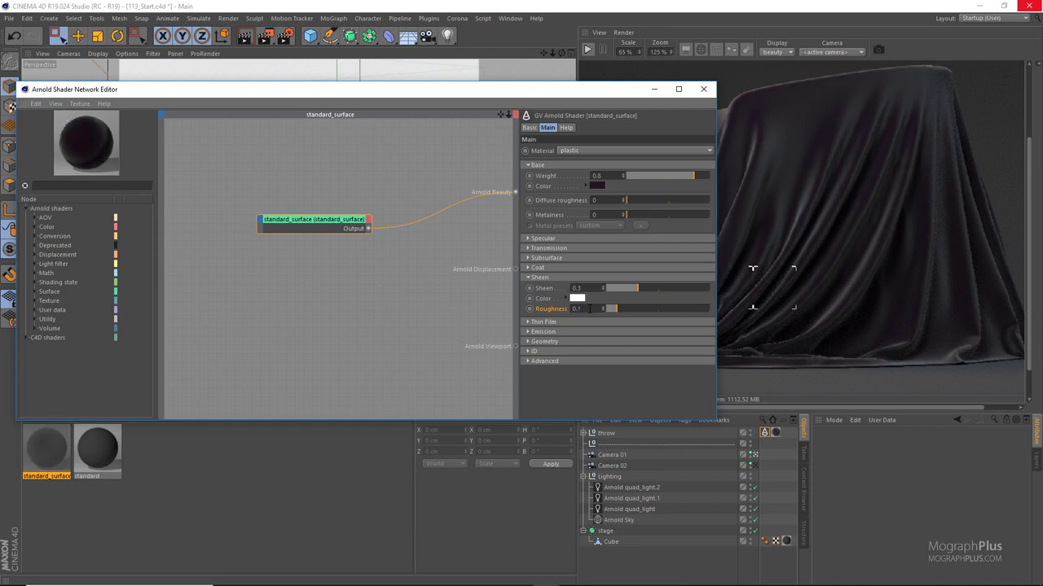
- Restart the render preview limited to a region around the draped cloth, and set the sheen roughness to 0.6
{"action": "left_click_drag", "start_coordinate": [554, 96], "coordinate": [481, 95]}
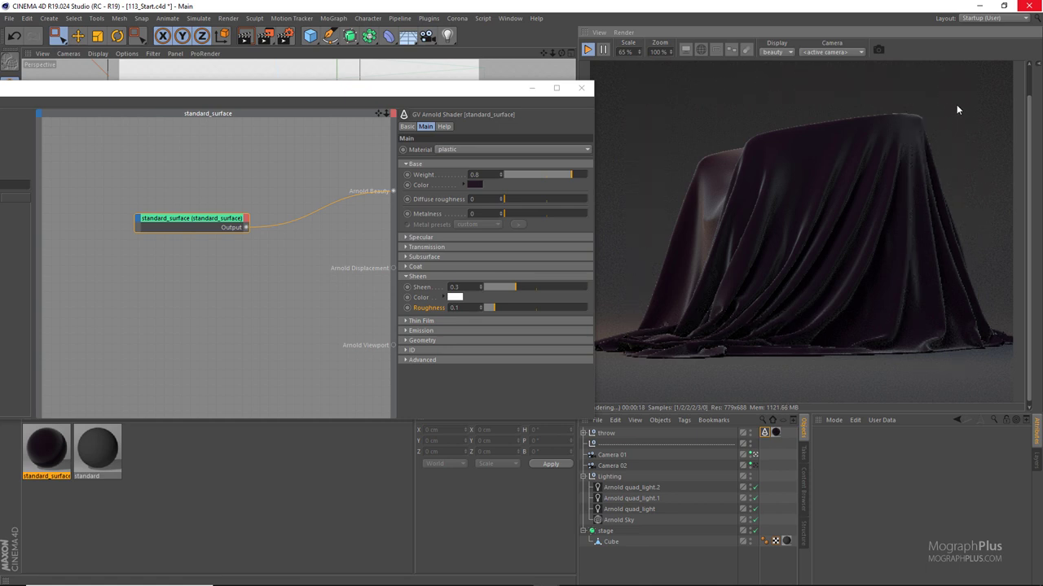
{"action": "left_click_drag", "start_coordinate": [950, 105], "coordinate": [650, 364]}
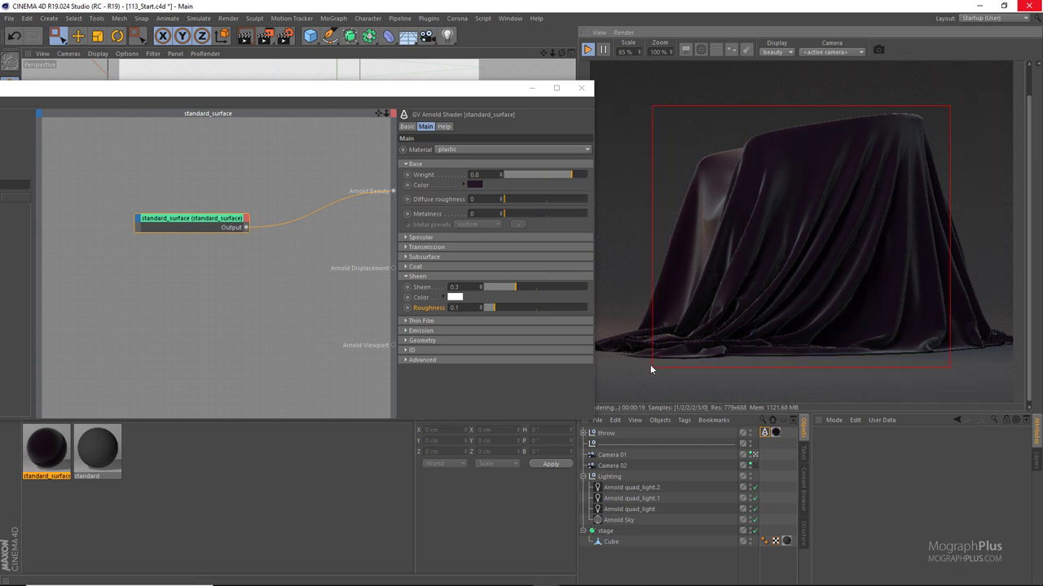
{"action": "left_click", "coordinate": [468, 309]}
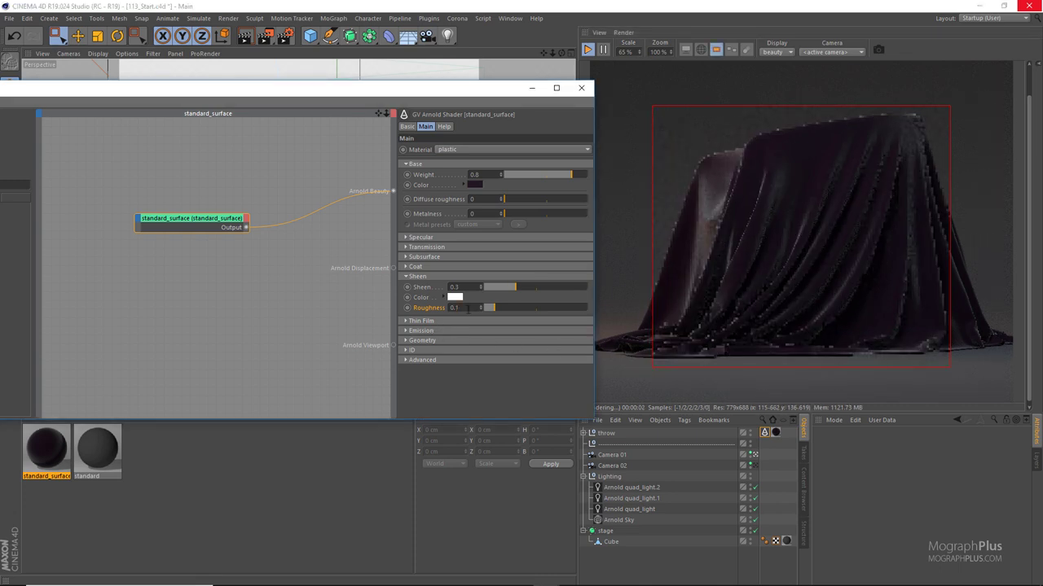
{"action": "type", "text": "0.6"}
{"action": "key", "text": "Return"}
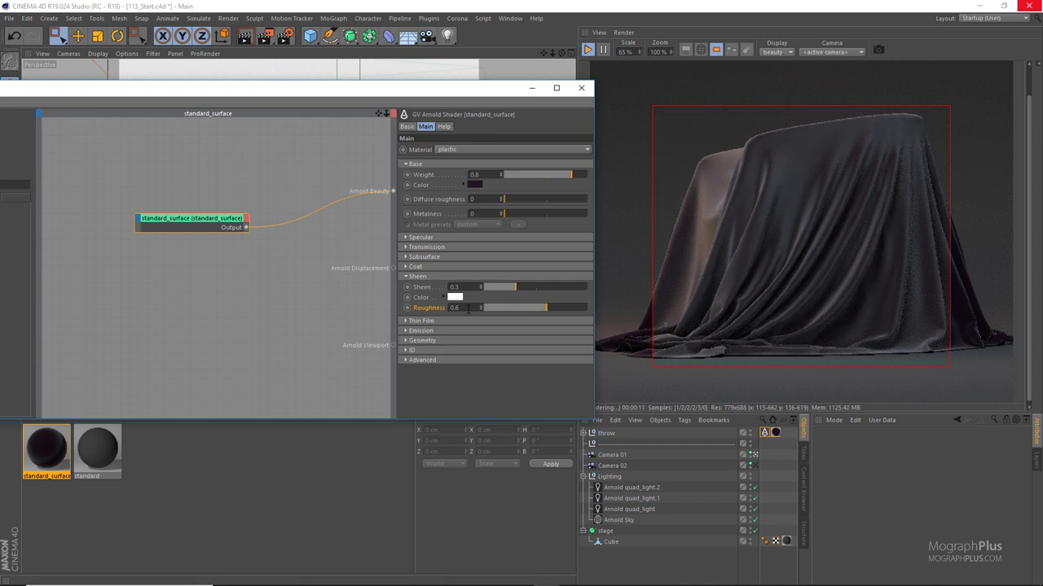
- Set the sheen to 1 and its roughness to 0.1
{"action": "double_click", "coordinate": [454, 287]}
{"action": "type", "text": "1"}
{"action": "key", "text": "Return"}
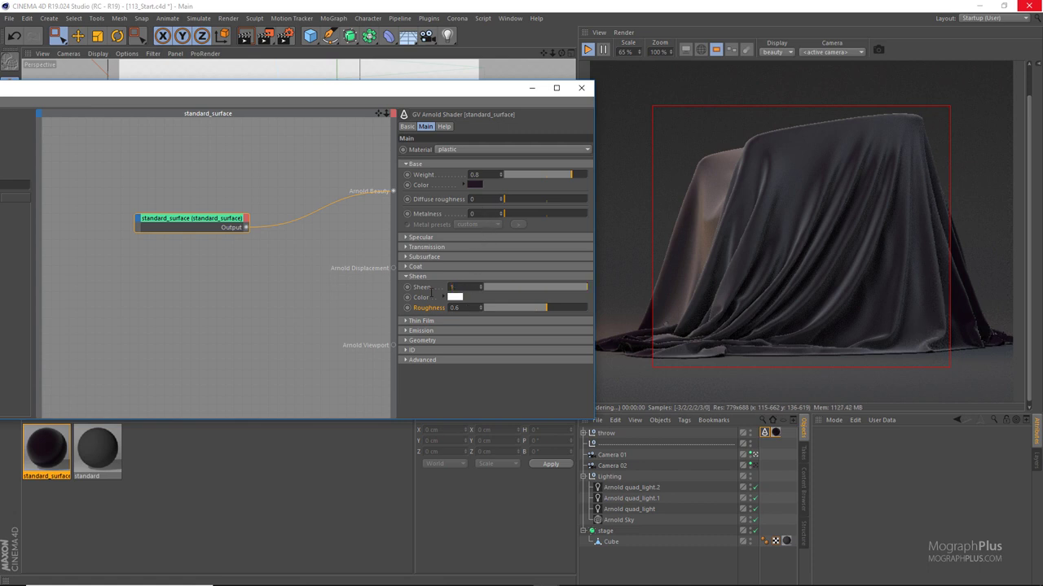
{"action": "double_click", "coordinate": [454, 307]}
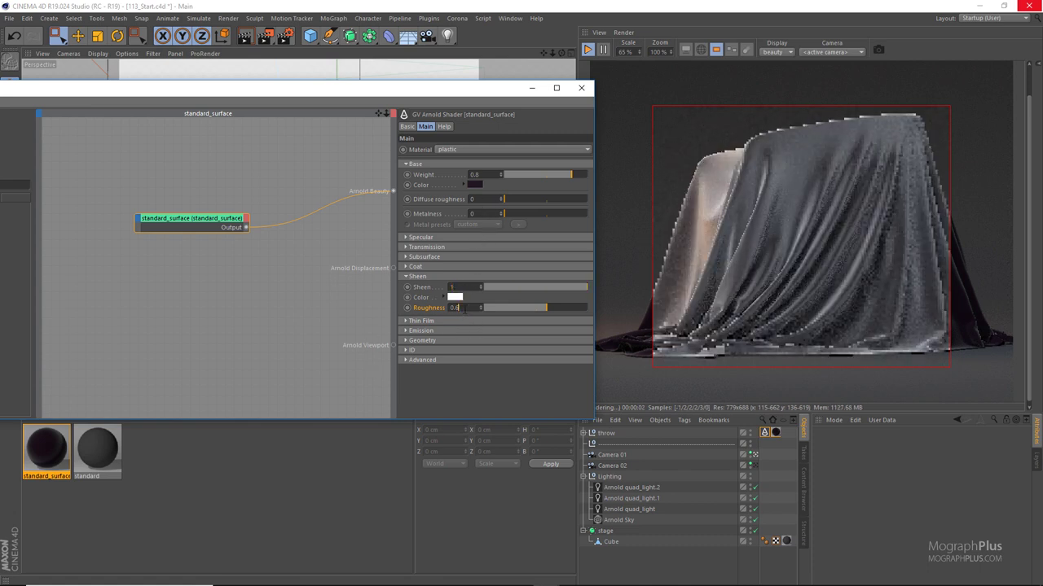
{"action": "type", "text": "0.1"}
{"action": "key", "text": "Return"}
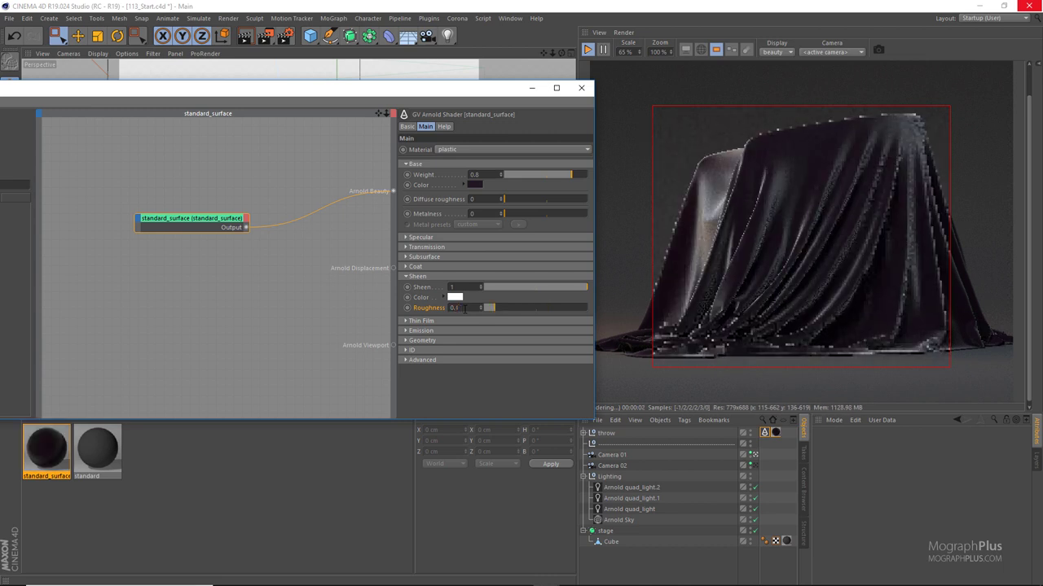
- Set the sheen color to the saved pinkish-purple palette swatch and turn off the render region
{"action": "left_click", "coordinate": [455, 296]}
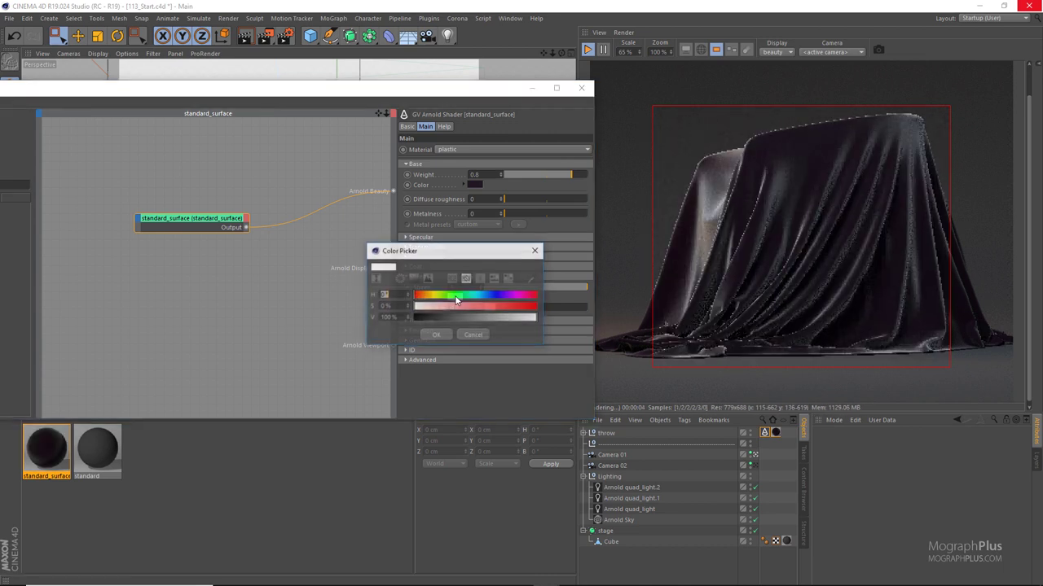
{"action": "left_click", "coordinate": [508, 280]}
{"action": "left_click", "coordinate": [391, 344]}
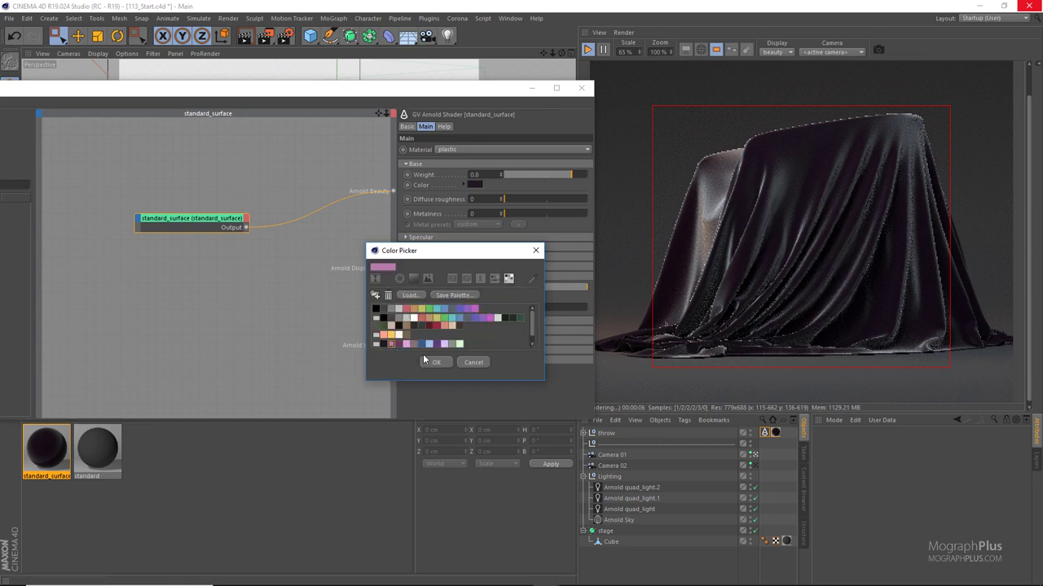
{"action": "left_click", "coordinate": [434, 362]}
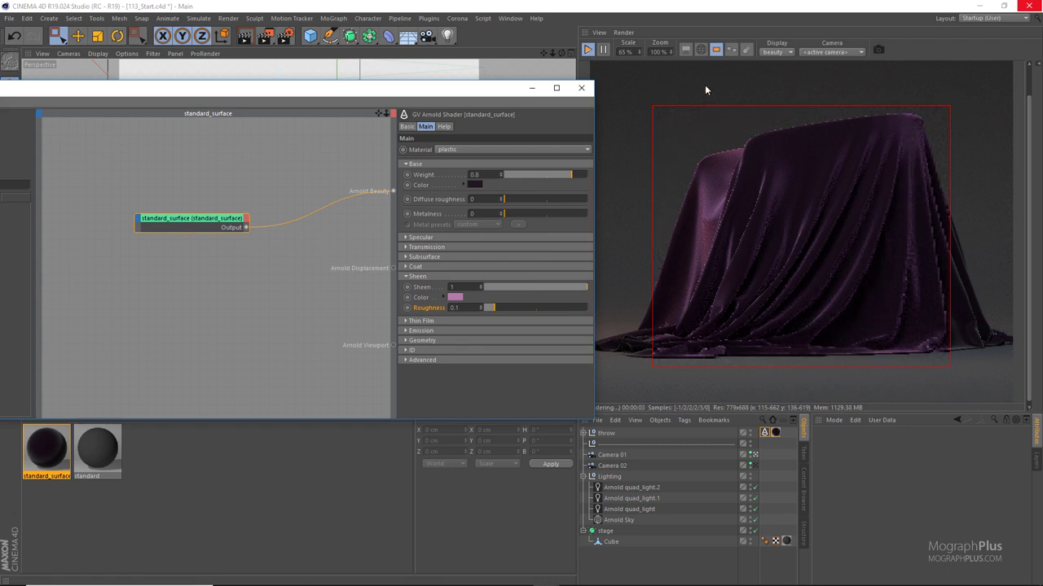
{"action": "left_click", "coordinate": [715, 51]}
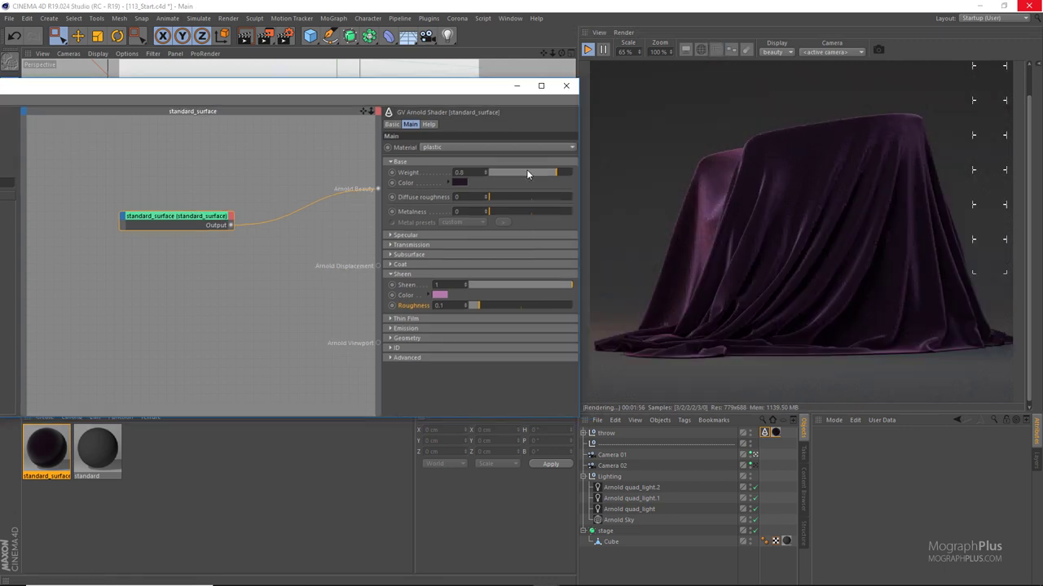
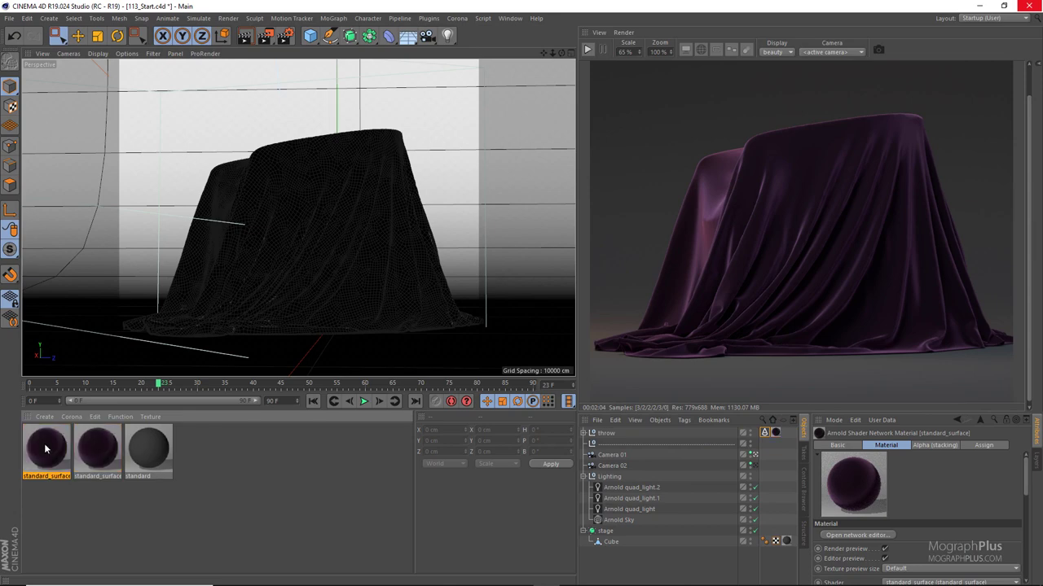
- Add an image node with the FabPattern texture to the duplicated material's network, placing it before the standard_surface node
{"action": "double_click", "coordinate": [45, 447]}
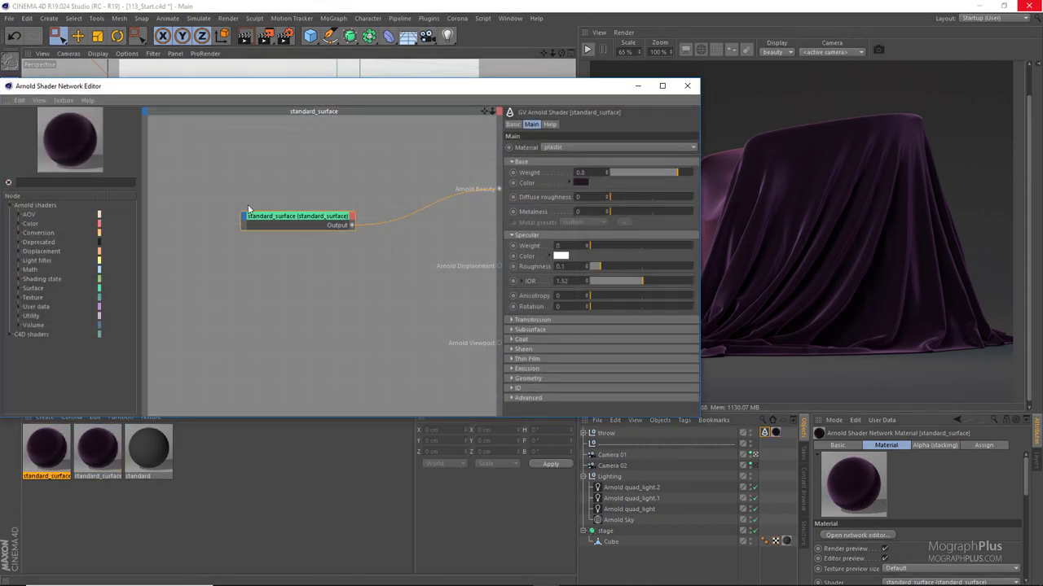
{"action": "left_click", "coordinate": [221, 317]}
{"action": "right_click", "coordinate": [222, 316]}
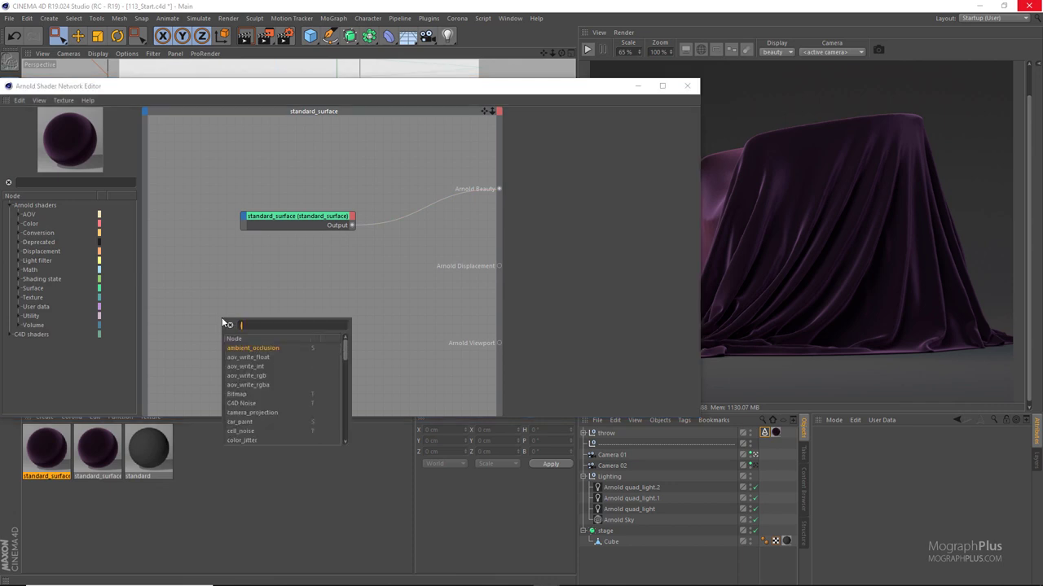
{"action": "type", "text": "image"}
{"action": "key", "text": "Return"}
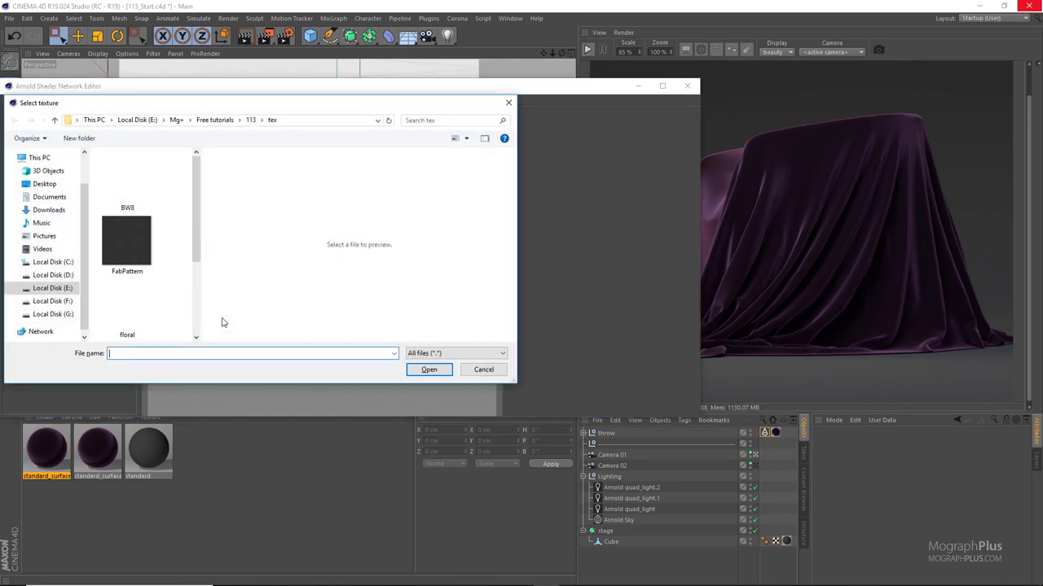
{"action": "left_click", "coordinate": [137, 259]}
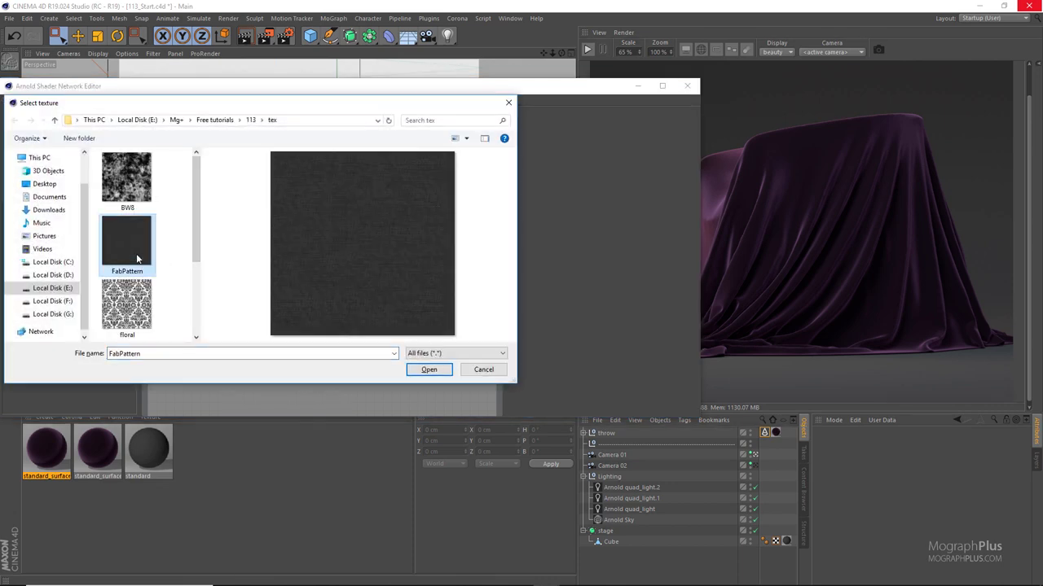
{"action": "double_click", "coordinate": [137, 259]}
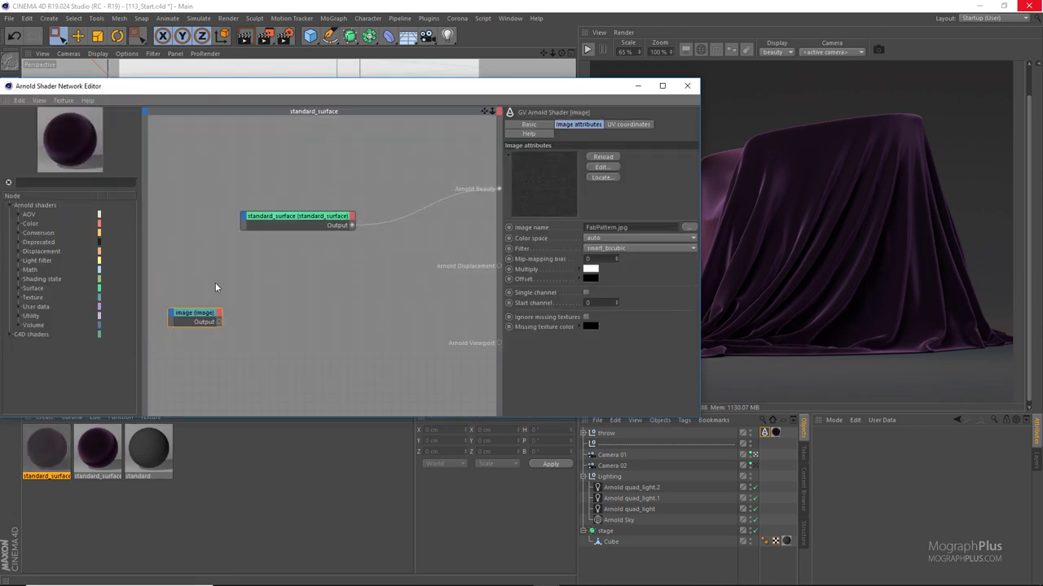
{"action": "left_click_drag", "start_coordinate": [202, 314], "coordinate": [204, 222]}
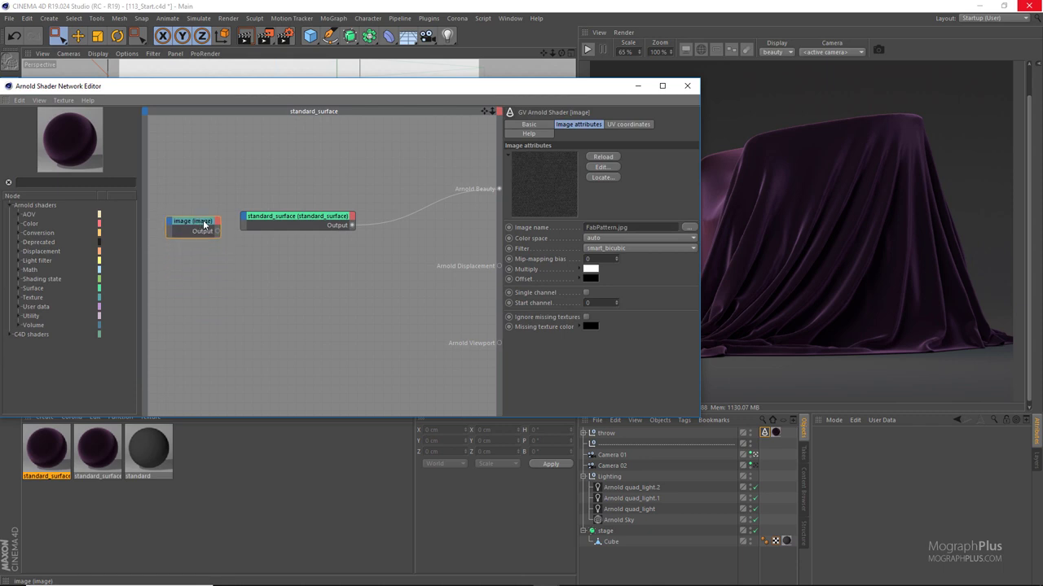
{"action": "left_click_drag", "start_coordinate": [278, 217], "coordinate": [317, 224]}
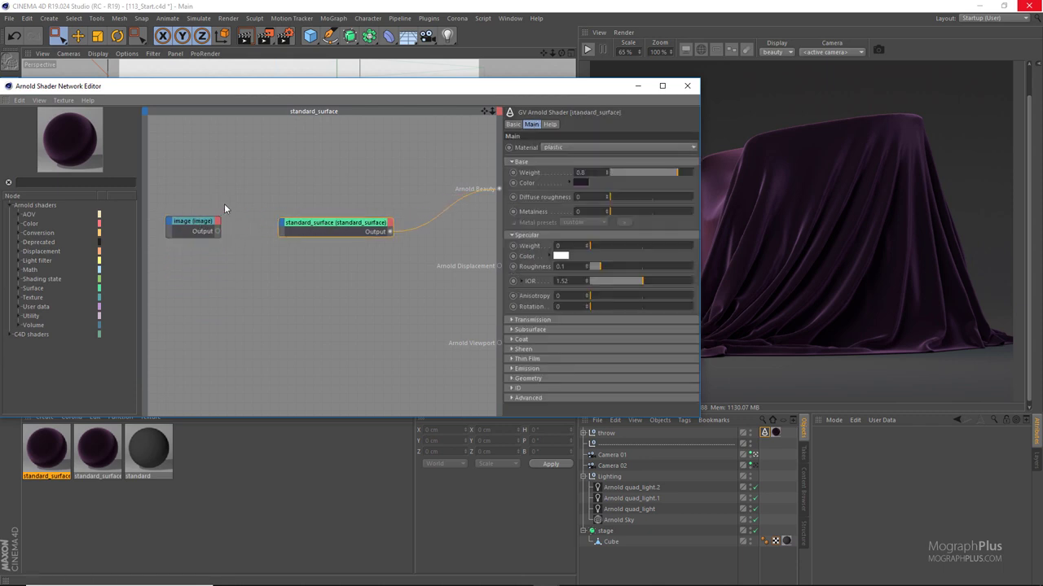
- Insert a bump2d node fed by the FabPattern image node
{"action": "left_click", "coordinate": [193, 231]}
{"action": "key", "text": "Tab"}
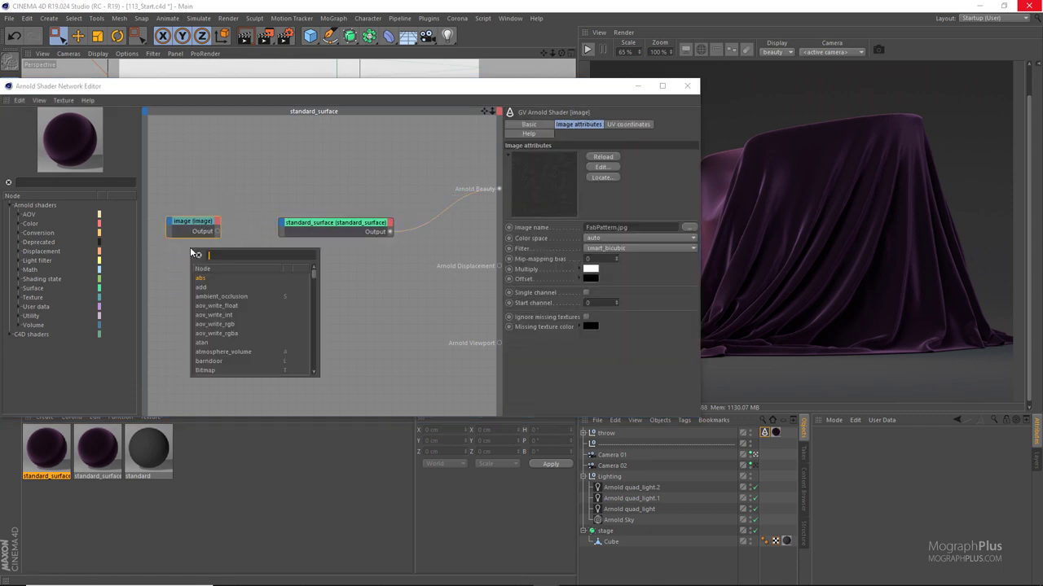
{"action": "type", "text": "bum"}
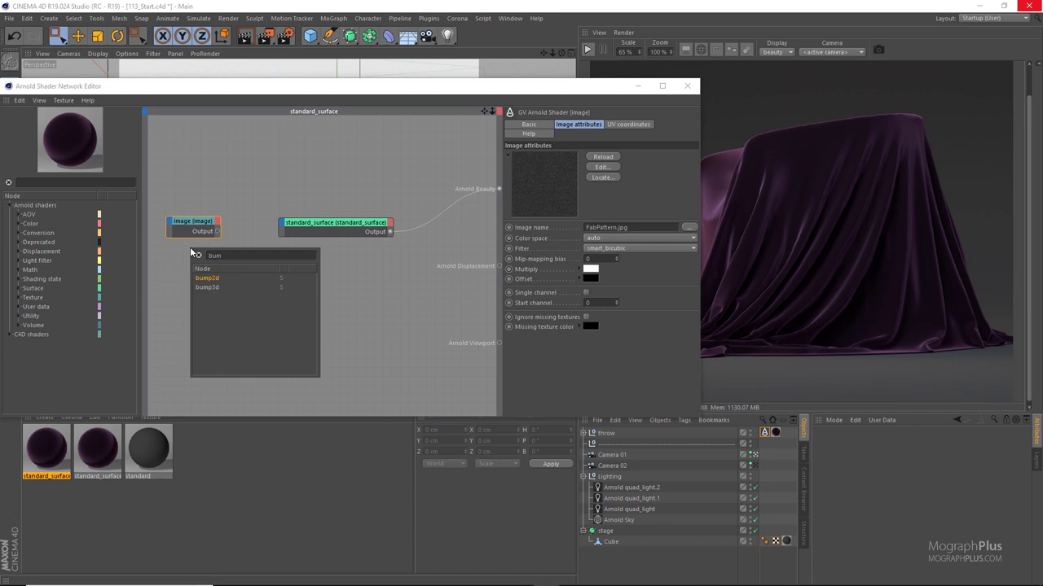
{"action": "key", "text": "Return"}
{"action": "left_click", "coordinate": [232, 297]}
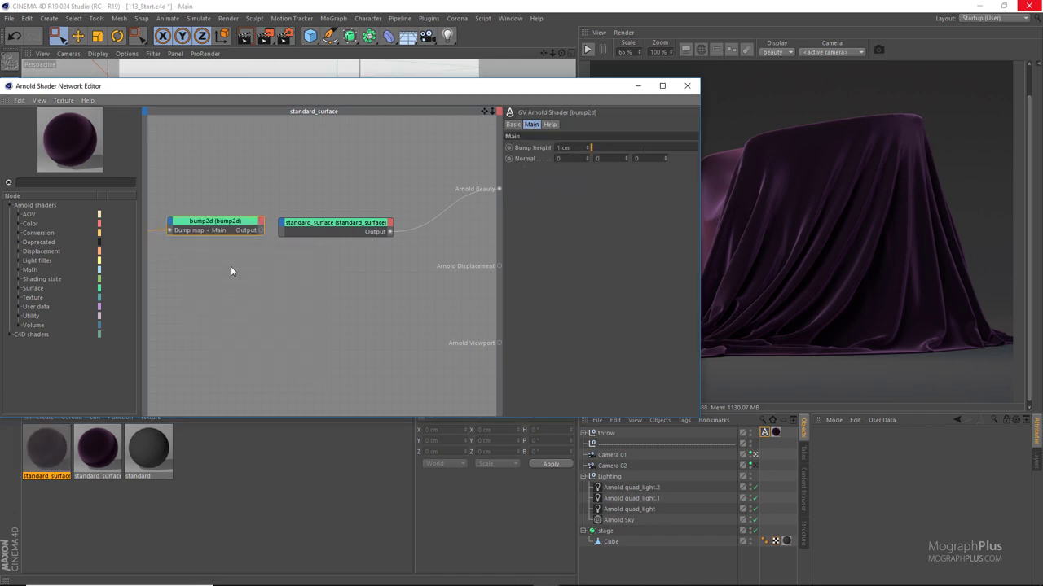
- Connect the bump2d output to the Geometry > Normal input of the standard_surface shader
{"action": "scroll", "coordinate": [294, 289], "scroll_direction": "down", "scroll_amount": 2}
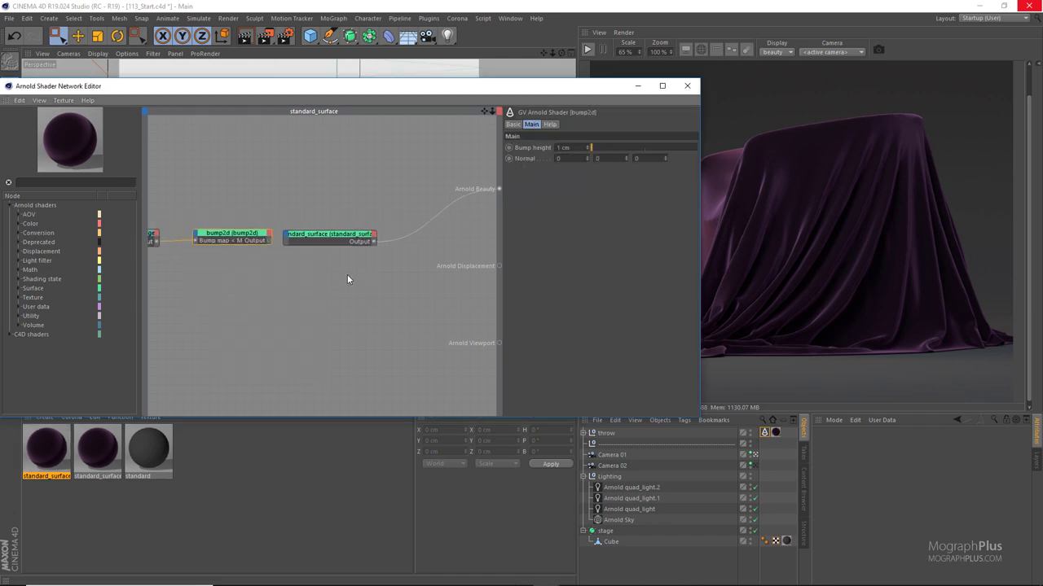
{"action": "scroll", "coordinate": [271, 262], "scroll_direction": "up", "scroll_amount": 2}
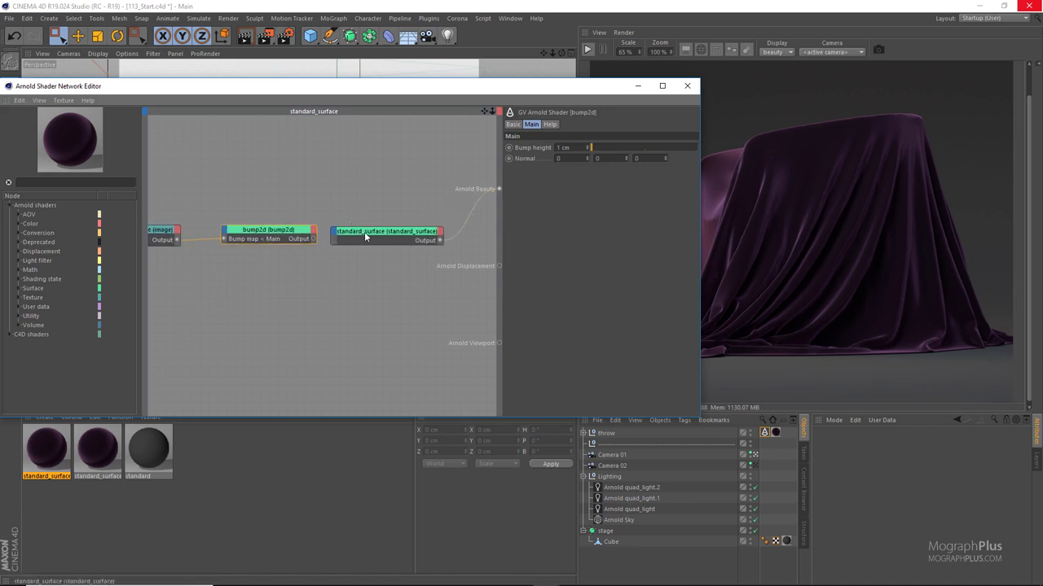
{"action": "left_click_drag", "start_coordinate": [365, 237], "coordinate": [382, 238]}
{"action": "left_click_drag", "start_coordinate": [314, 238], "coordinate": [352, 237]}
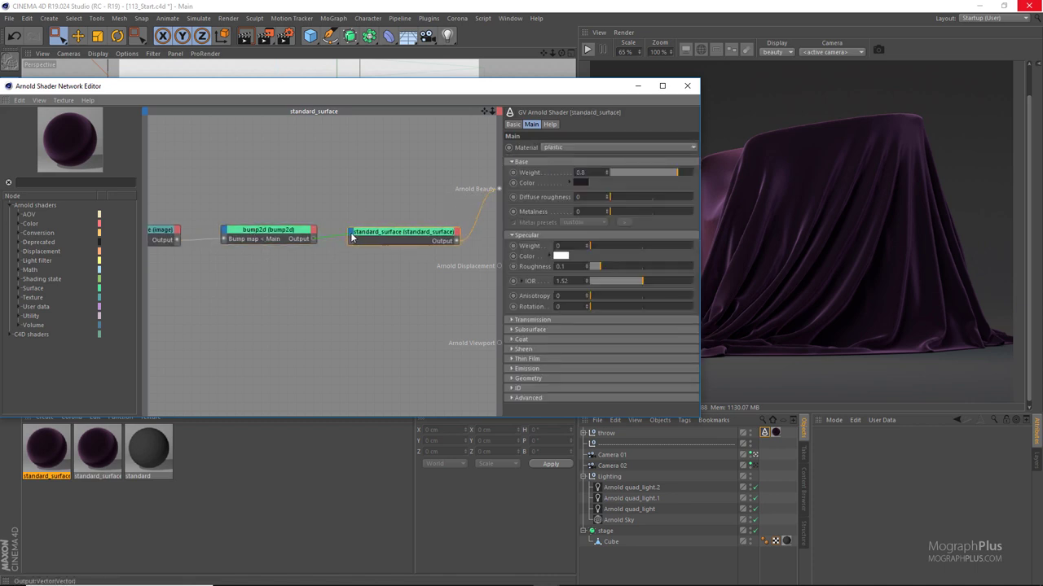
{"action": "left_click", "coordinate": [351, 237]}
{"action": "mouse_move", "coordinate": [415, 327]}
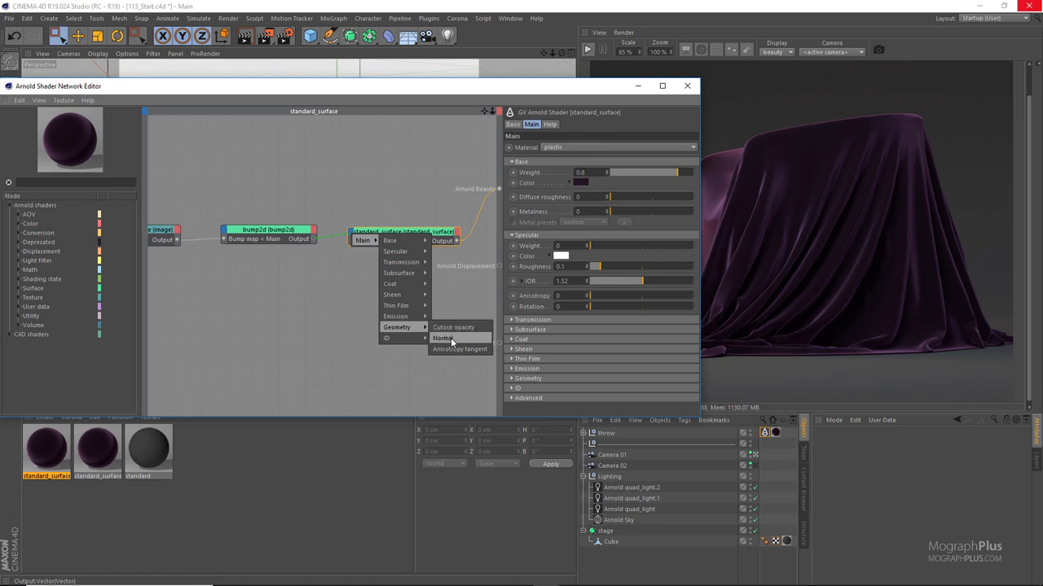
{"action": "left_click", "coordinate": [449, 338]}
- Set the bump2d node's bump height to 0.25 cm and restart the render preview
{"action": "left_click_drag", "start_coordinate": [577, 104], "coordinate": [458, 110]}
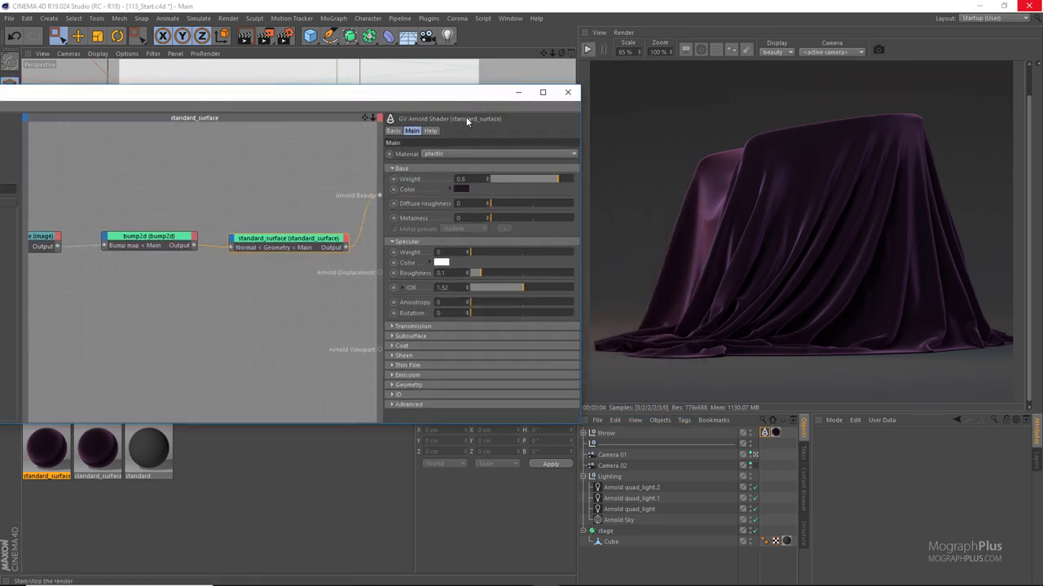
{"action": "left_click", "coordinate": [111, 246]}
{"action": "double_click", "coordinate": [443, 154]}
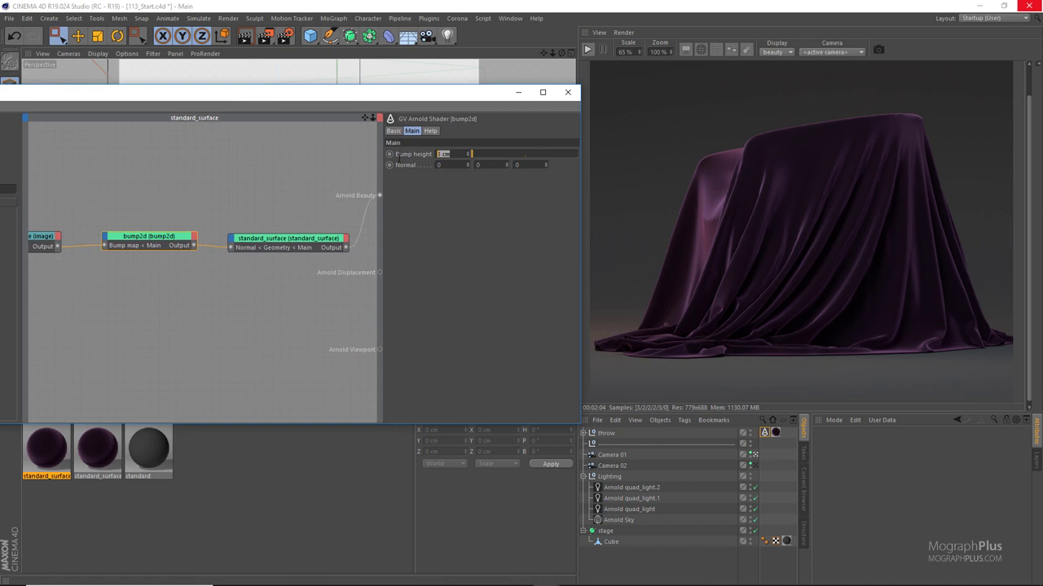
{"action": "type", "text": ".25"}
{"action": "key", "text": "Return"}
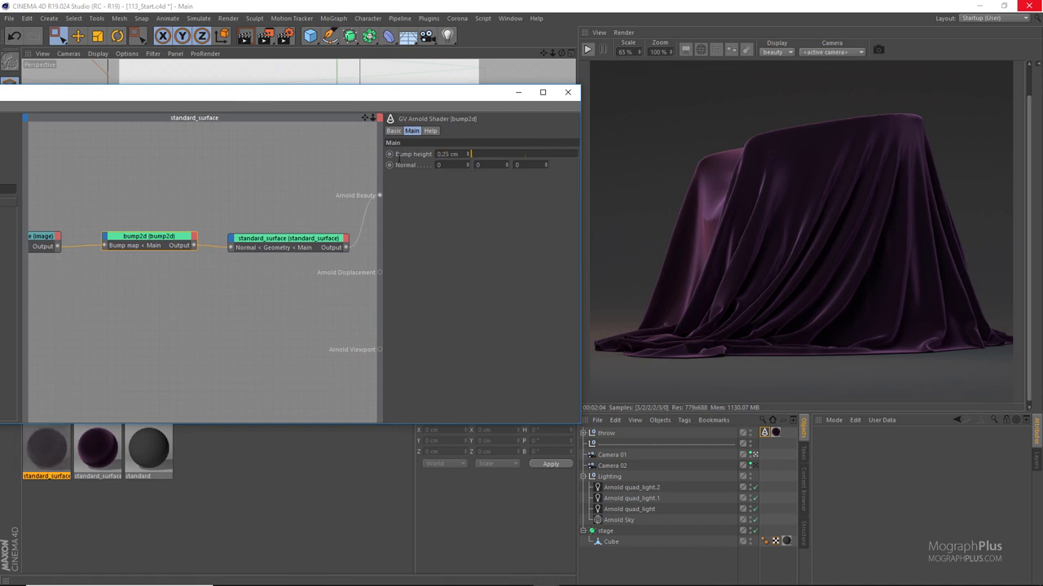
{"action": "left_click", "coordinate": [589, 50]}
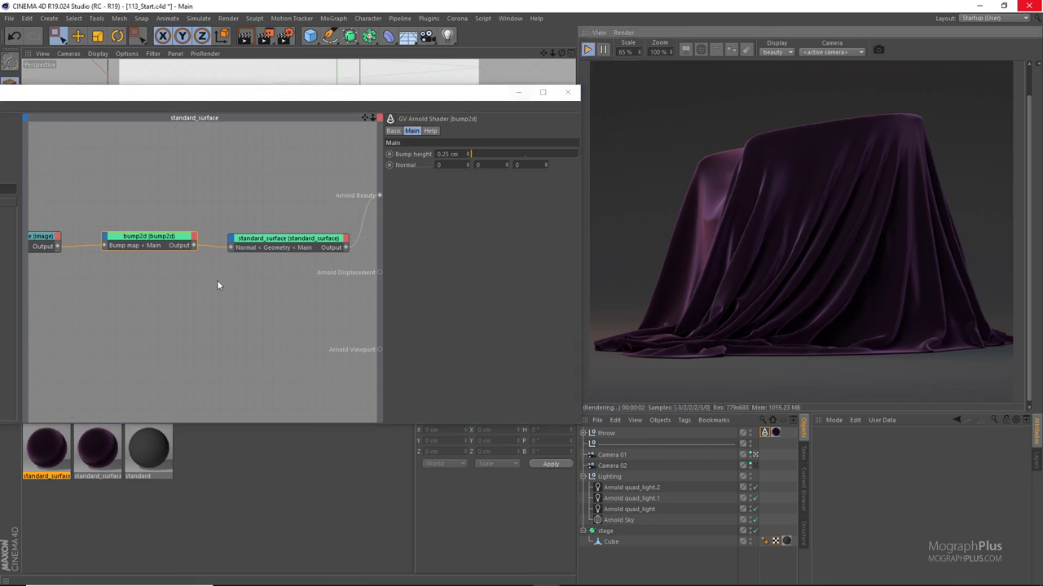
- Preview the FabPattern image node as the beauty shader and set its uniform UV scale to 0.2
{"action": "left_click", "coordinate": [33, 247]}
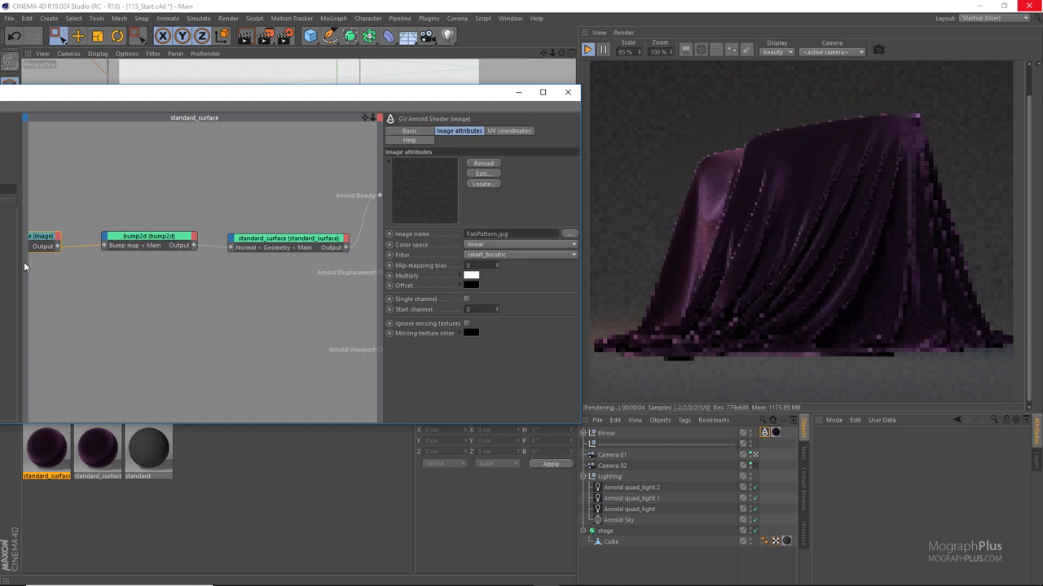
{"action": "key", "text": "1"}
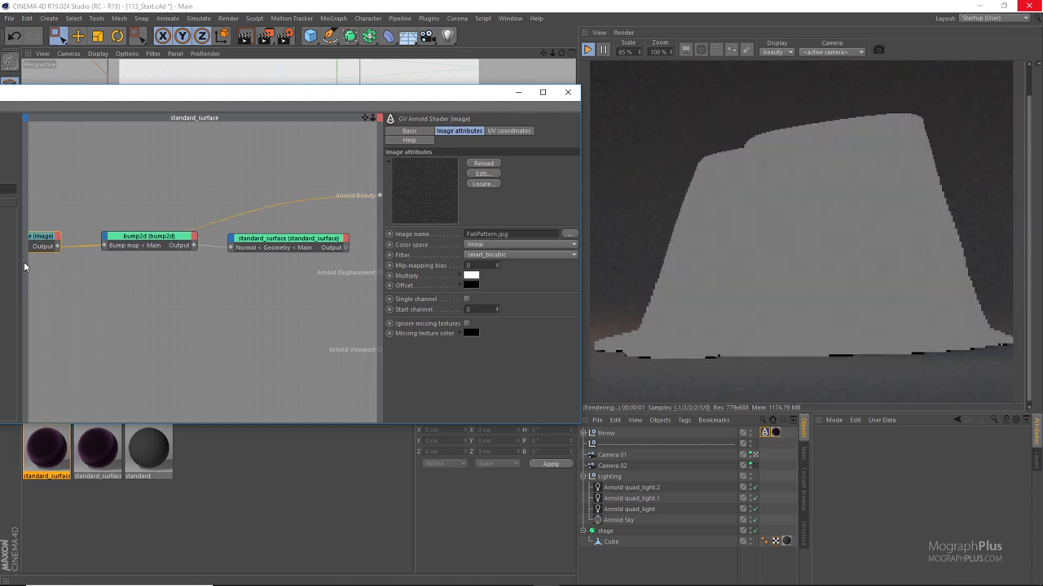
{"action": "left_click", "coordinate": [505, 130]}
{"action": "left_click", "coordinate": [444, 209]}
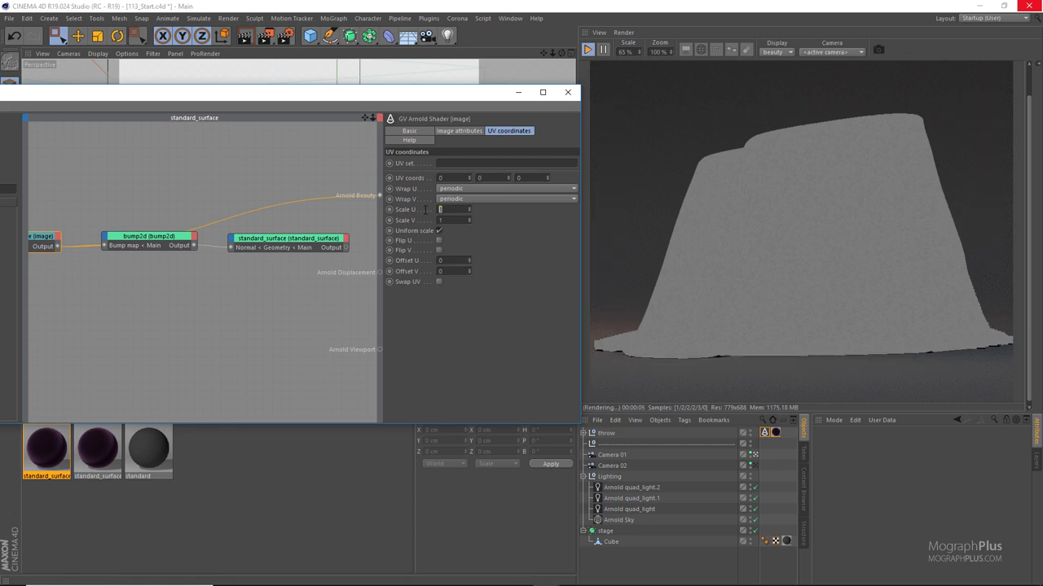
{"action": "type", "text": "0.2"}
{"action": "key", "text": "Return"}
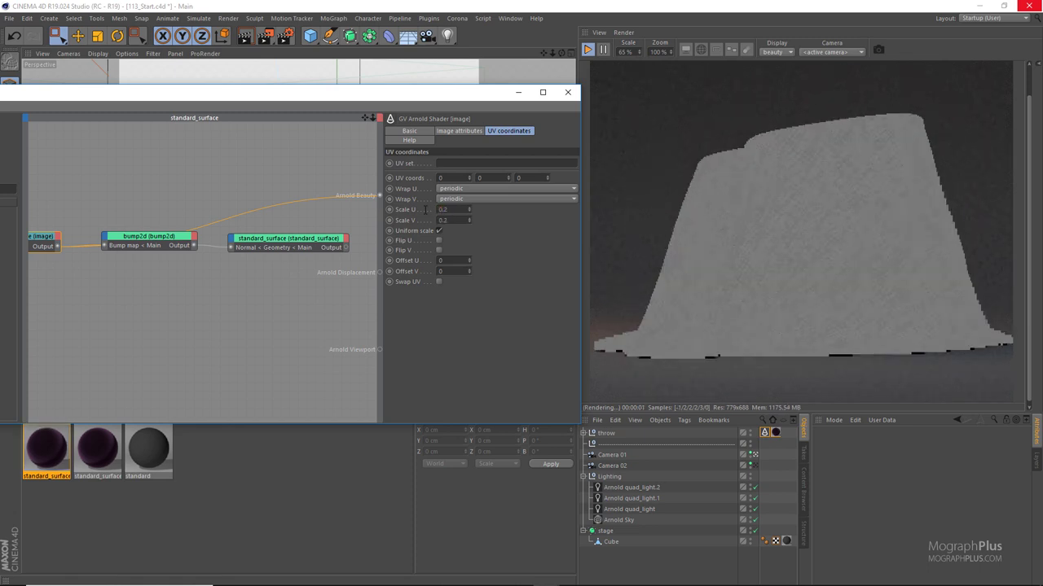
- Set the standard_surface node as the beauty shader
{"action": "left_click", "coordinate": [285, 242]}
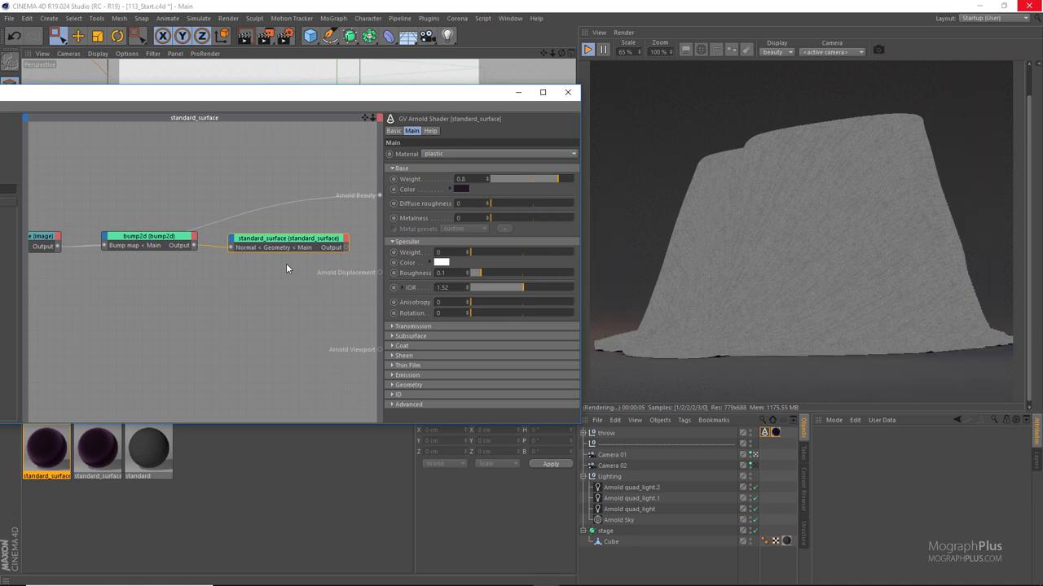
{"action": "key", "text": "alt+w"}
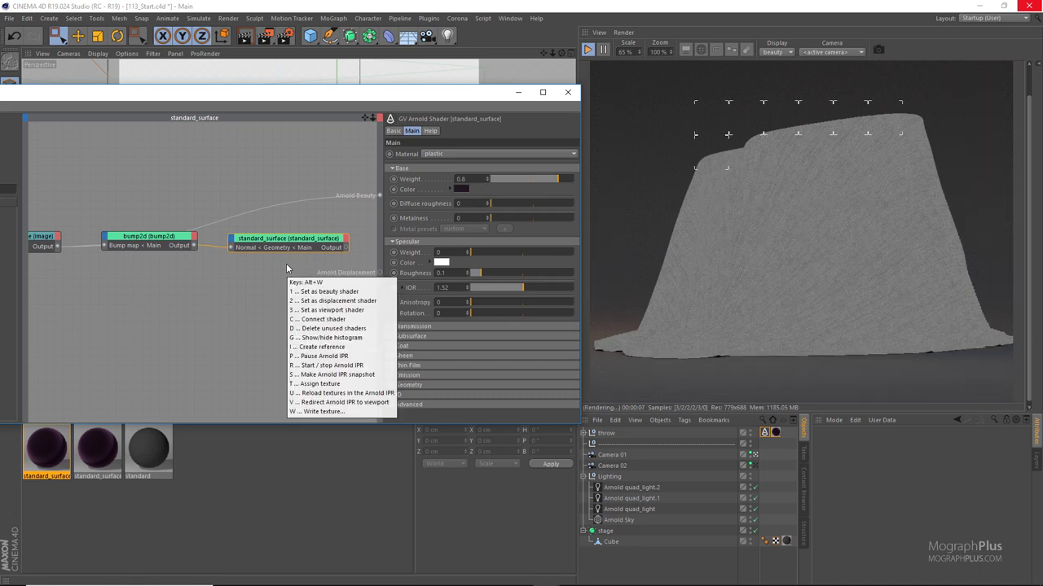
{"action": "key", "text": "1"}
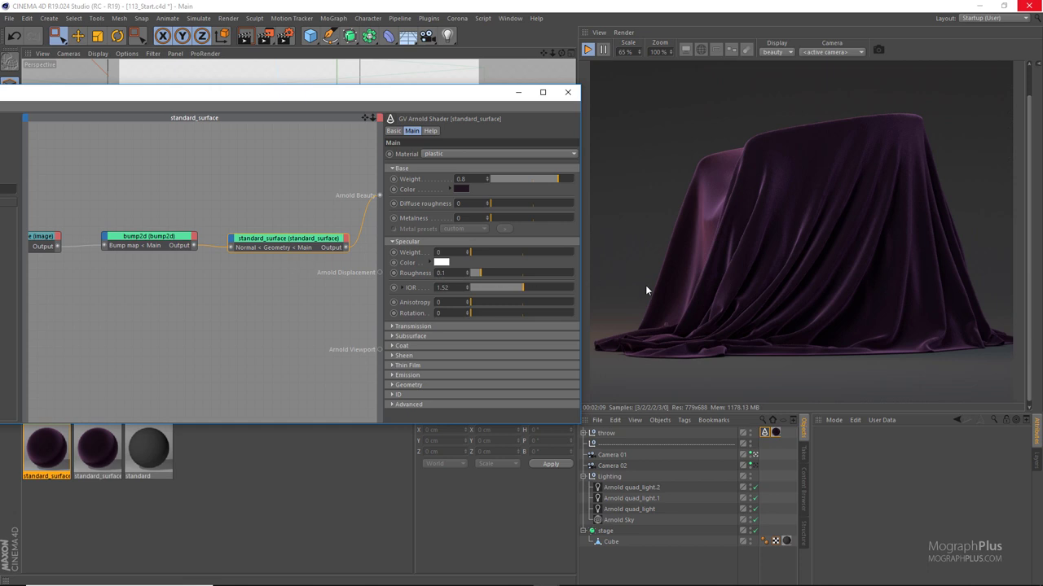
- Close the shader network editor and view the velvet dress reference photo img-thing.jpg
{"action": "left_click", "coordinate": [759, 223]}
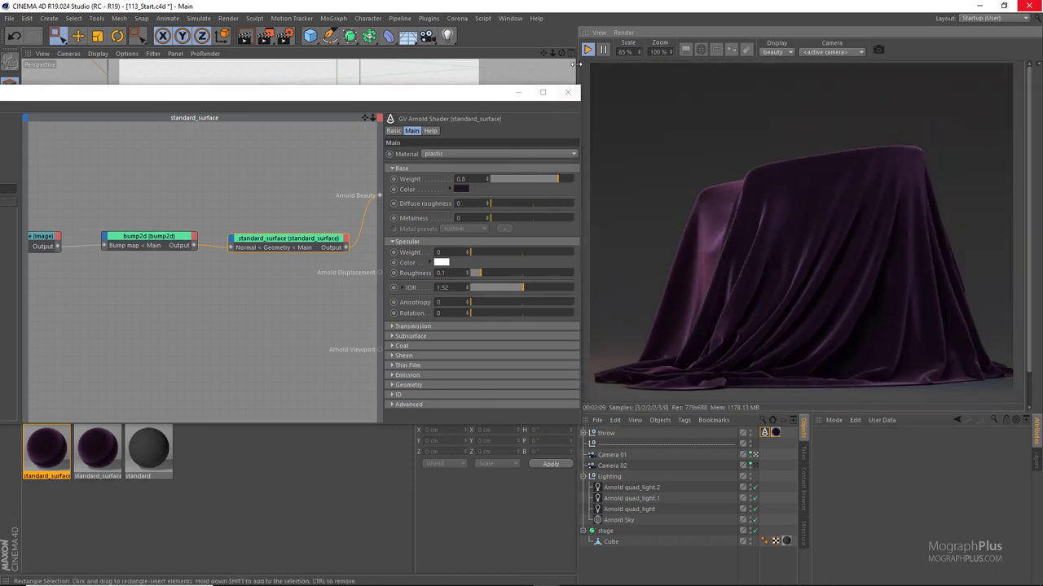
{"action": "left_click", "coordinate": [569, 92]}
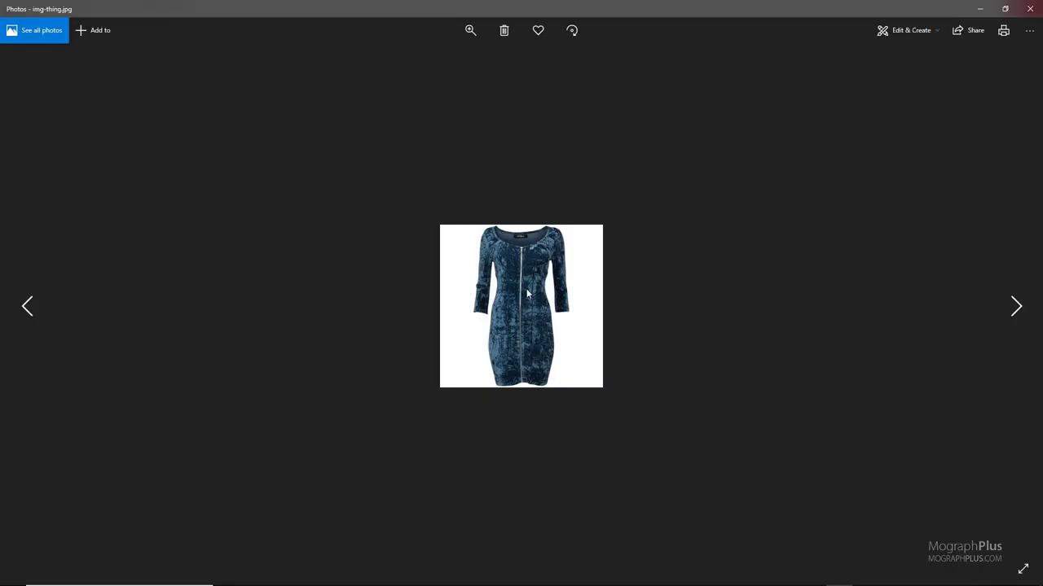
{"action": "left_click", "coordinate": [1033, 8]}
- Duplicate the velvet material without the bump map and open the copy's shader network beside the render preview
{"action": "left_click", "coordinate": [96, 452]}
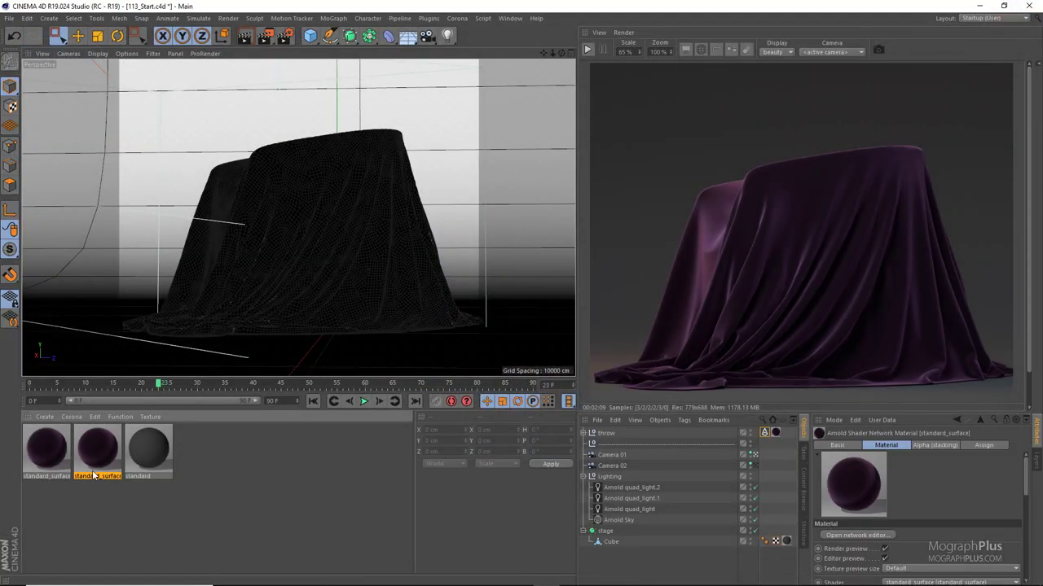
{"action": "mouse_move", "coordinate": [69, 442]}
{"action": "left_mouse_down", "text": "ctrl"}
{"action": "mouse_move", "coordinate": [625, 469]}
{"action": "mouse_move", "coordinate": [772, 426]}
{"action": "mouse_move", "coordinate": [778, 434]}
{"action": "left_mouse_up", "text": "ctrl"}
{"action": "left_click", "coordinate": [66, 454]}
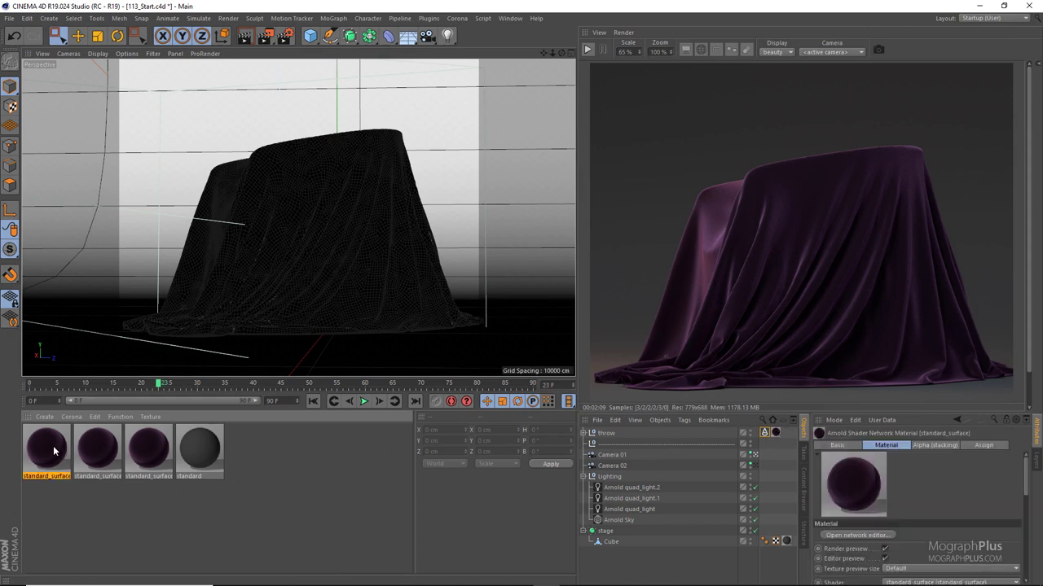
{"action": "double_click", "coordinate": [55, 451]}
{"action": "left_click_drag", "start_coordinate": [502, 99], "coordinate": [422, 89]}
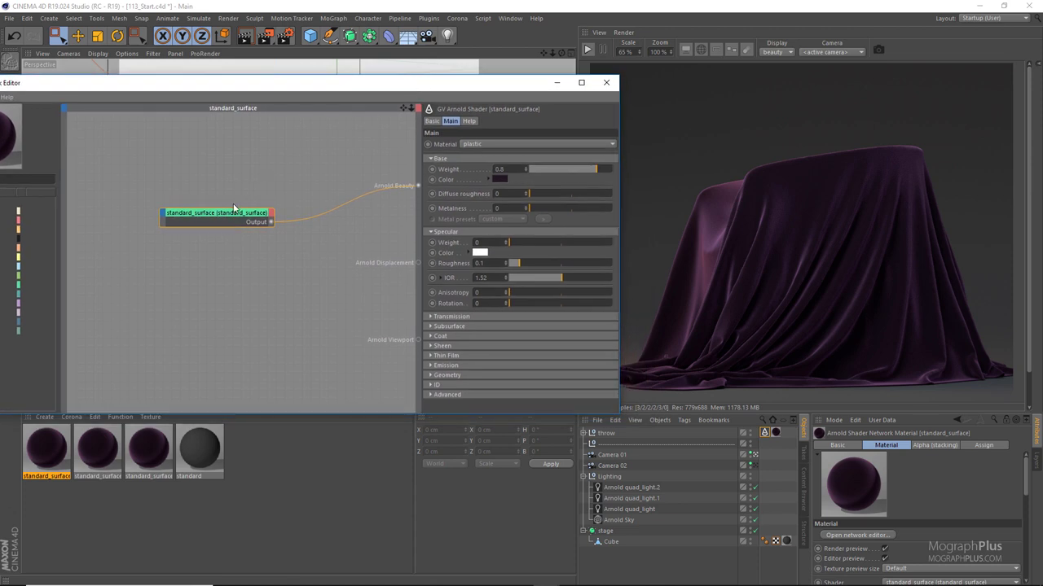
- Reposition the standard_surface node higher in the shader network and place a duplicate of it below
{"action": "left_click_drag", "start_coordinate": [347, 85], "coordinate": [401, 78]}
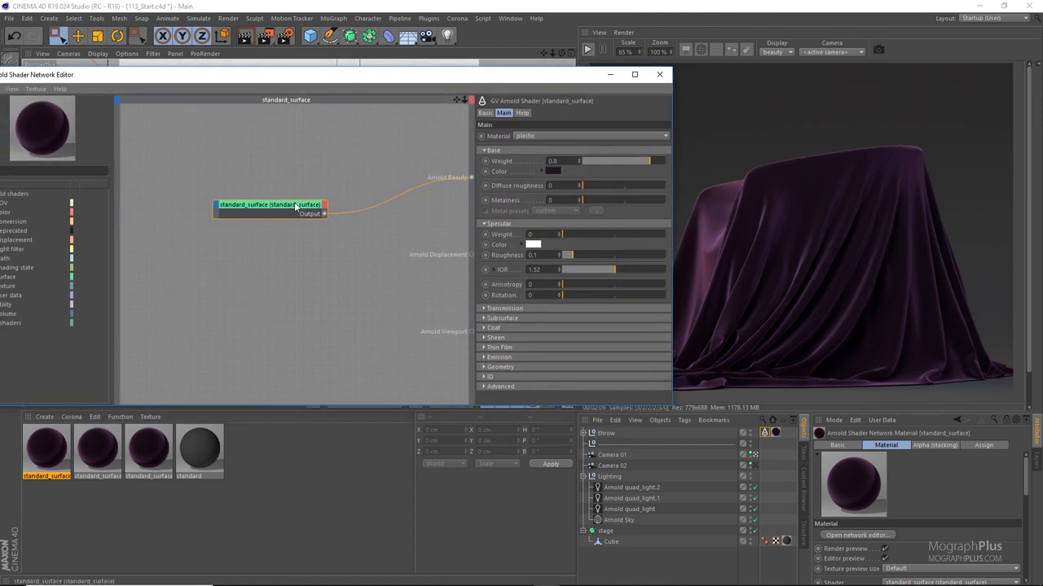
{"action": "left_click_drag", "start_coordinate": [296, 201], "coordinate": [282, 151]}
{"action": "left_click_drag", "start_coordinate": [364, 78], "coordinate": [409, 75]}
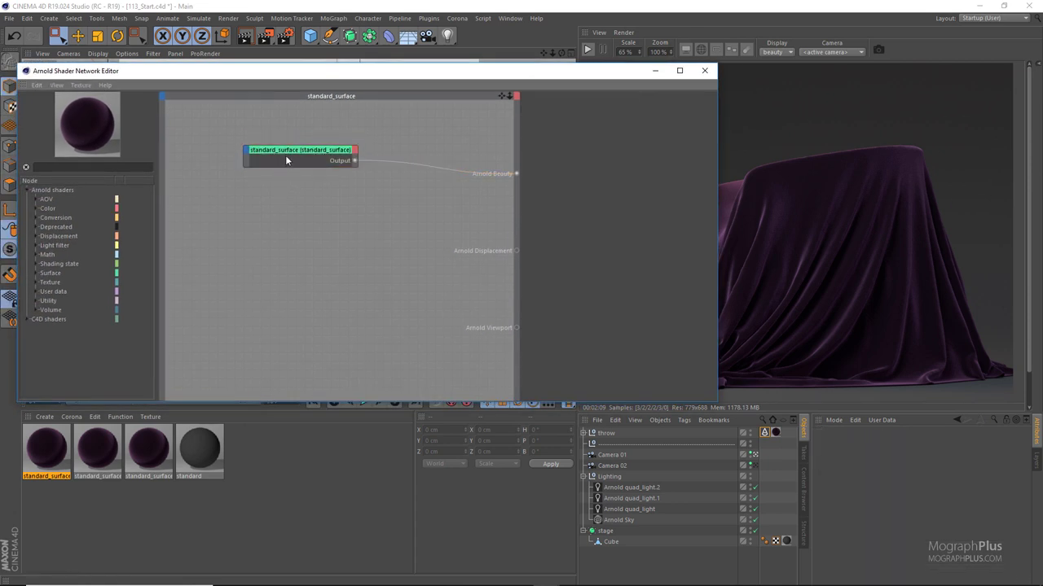
{"action": "left_click_drag", "start_coordinate": [286, 155], "coordinate": [283, 228], "text": "ctrl"}
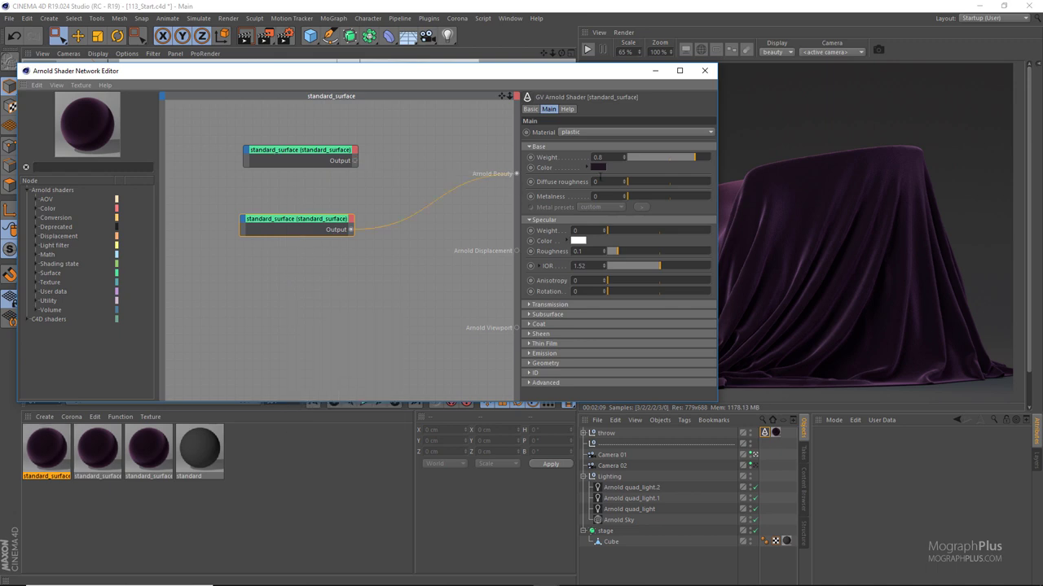
- Set the lower standard_surface node's base color to the lighter purple swatch from the color palette
{"action": "left_click", "coordinate": [598, 166]}
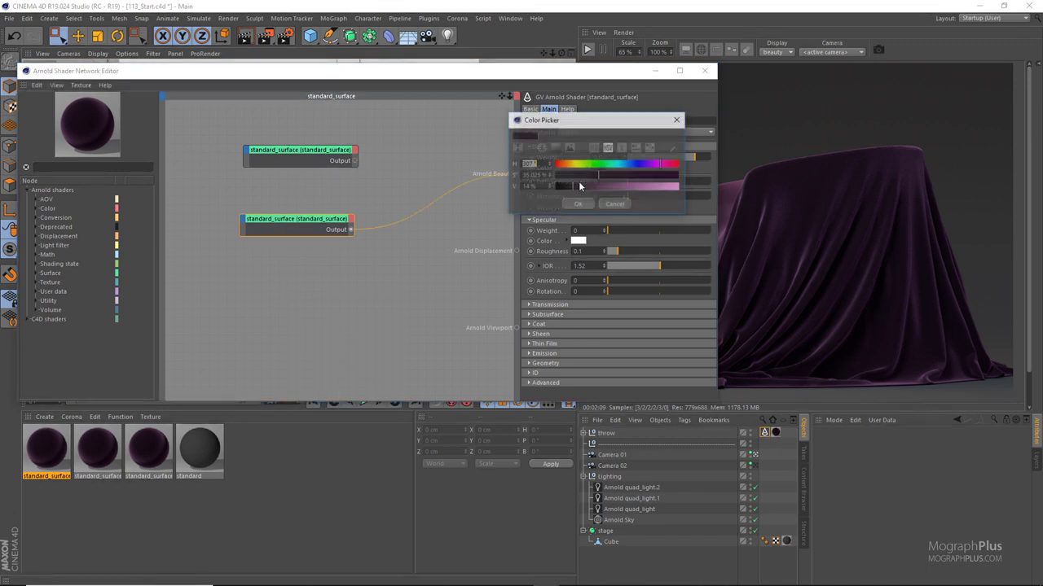
{"action": "left_click", "coordinate": [650, 148]}
{"action": "left_click", "coordinate": [541, 212]}
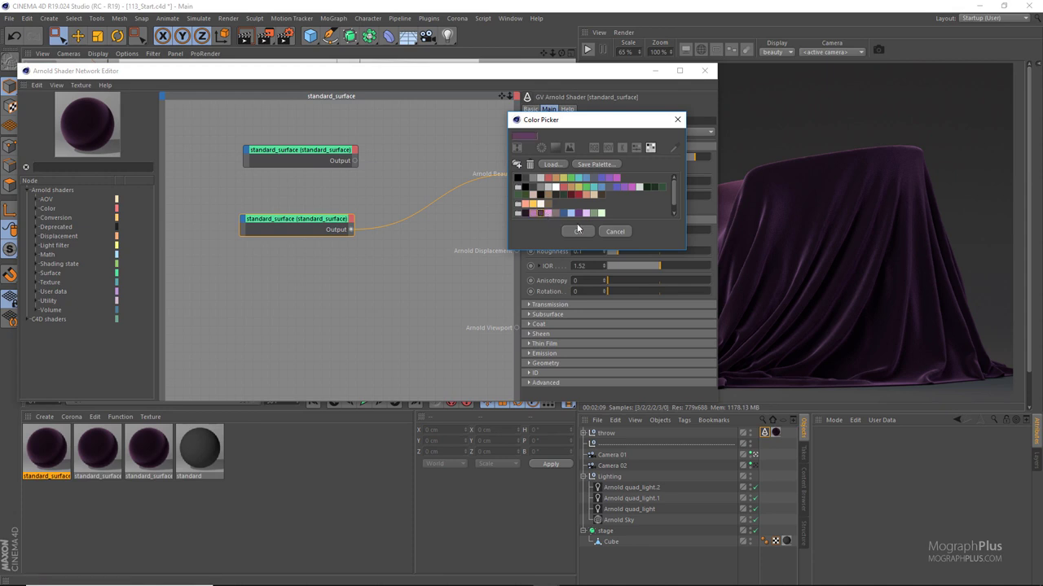
{"action": "left_click", "coordinate": [579, 231]}
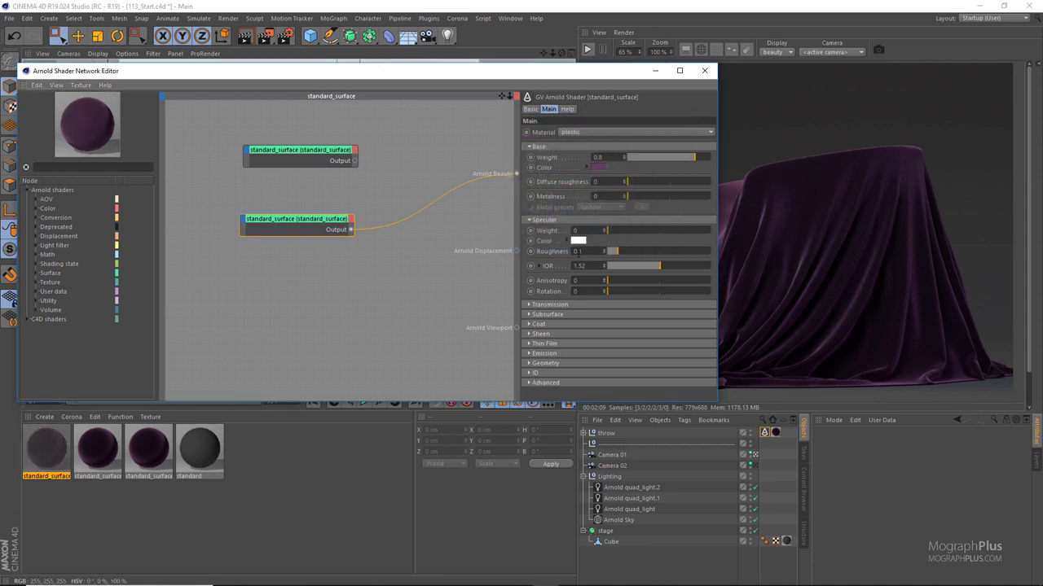
- Set the lower standard_surface node's sheen color to the light pink swatch from the color palette
{"action": "left_click", "coordinate": [551, 334]}
{"action": "left_click", "coordinate": [578, 353]}
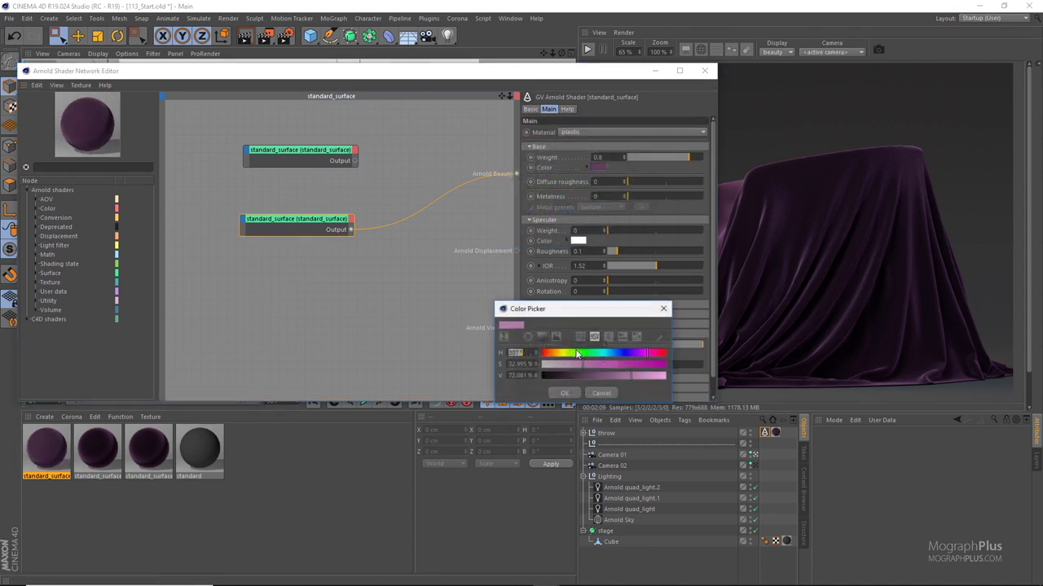
{"action": "left_click", "coordinate": [637, 337]}
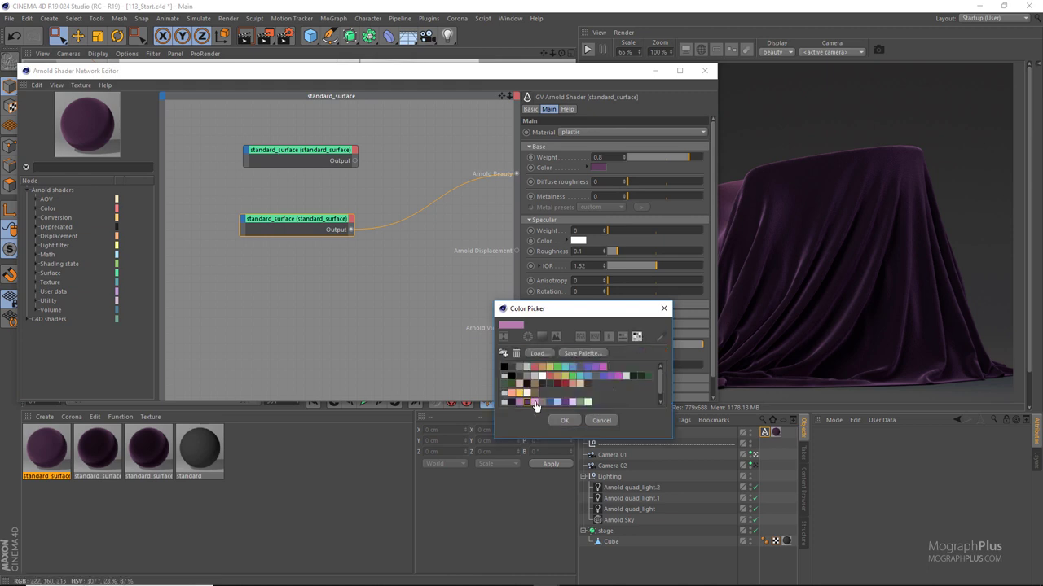
{"action": "left_click", "coordinate": [535, 403]}
{"action": "left_click", "coordinate": [564, 421]}
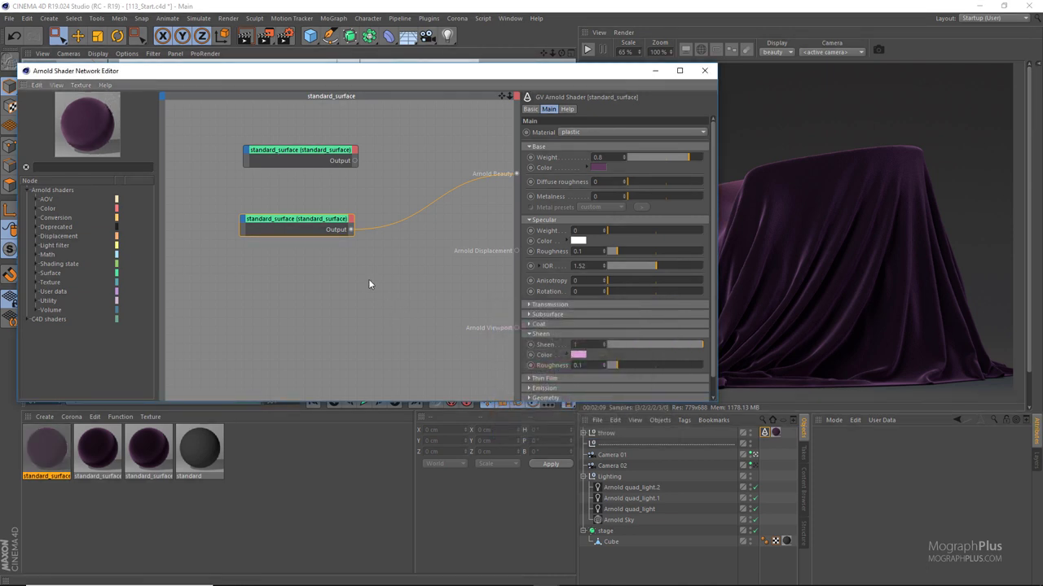
- Add a layer_shader node between the surface nodes and the outputs and set it as the beauty shader
{"action": "left_click", "coordinate": [378, 186]}
{"action": "key", "text": "Tab"}
{"action": "type", "text": "lay"}
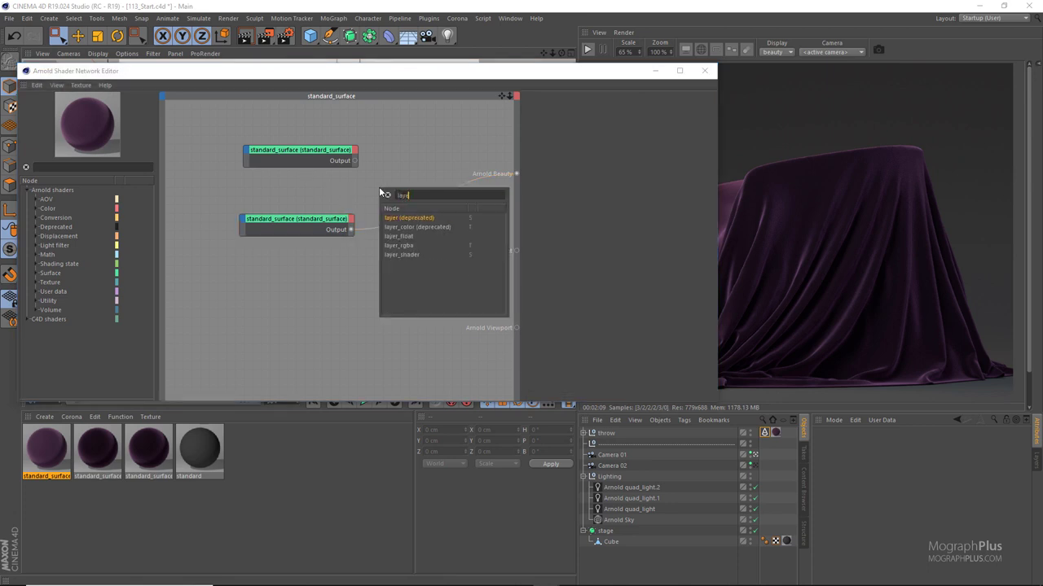
{"action": "key", "text": "Down"}
{"action": "key", "text": "Return"}
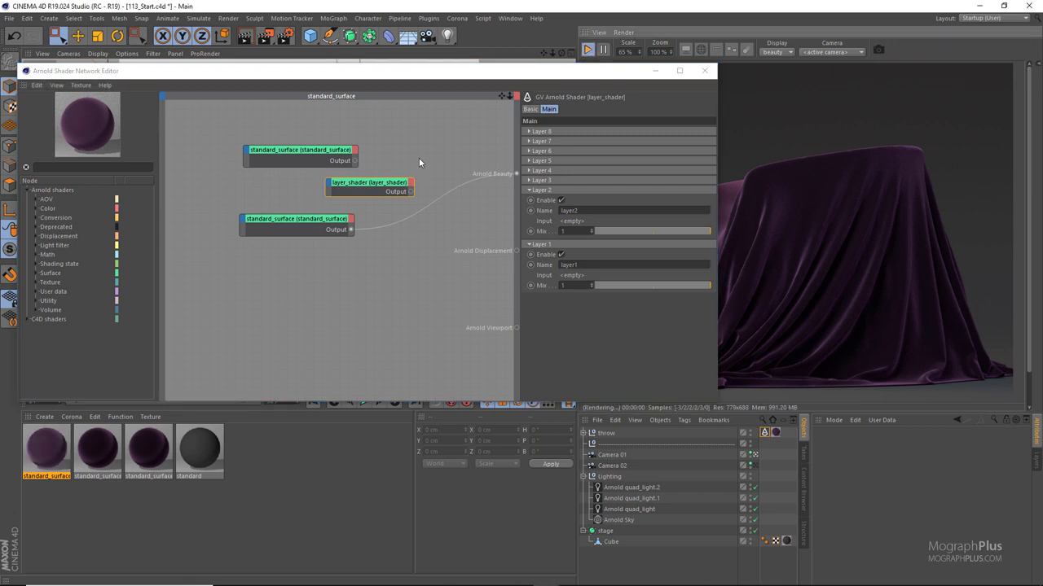
{"action": "right_click", "coordinate": [382, 195]}
{"action": "left_click", "coordinate": [407, 218]}
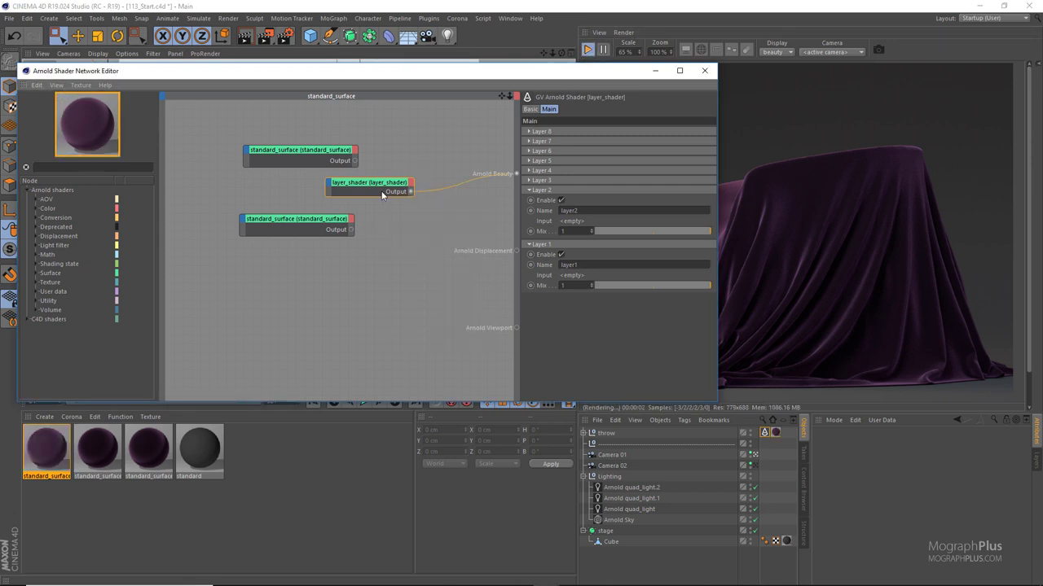
{"action": "left_click_drag", "start_coordinate": [399, 191], "coordinate": [424, 188]}
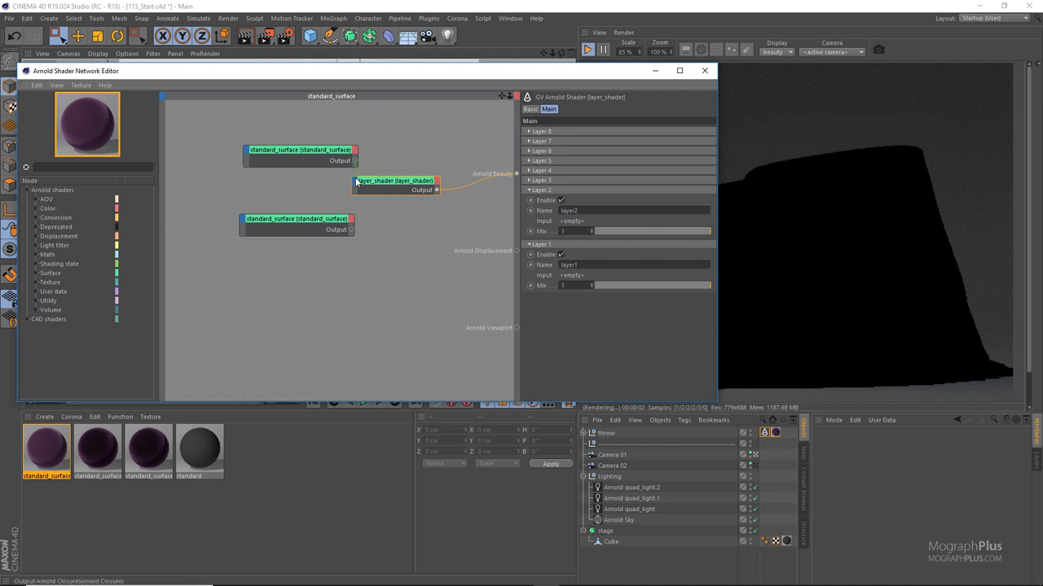
- Connect the upper standard_surface to the layer_shader's Layer 1 Input and the lower one to its Layer 2 Input
{"action": "left_click", "coordinate": [356, 182]}
{"action": "mouse_move", "coordinate": [367, 186]}
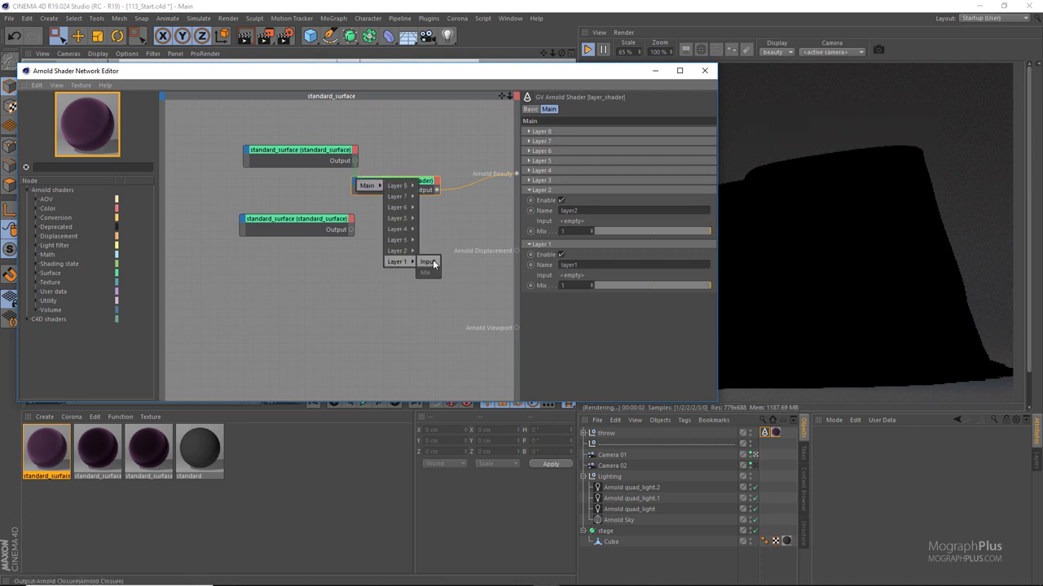
{"action": "left_click", "coordinate": [428, 262]}
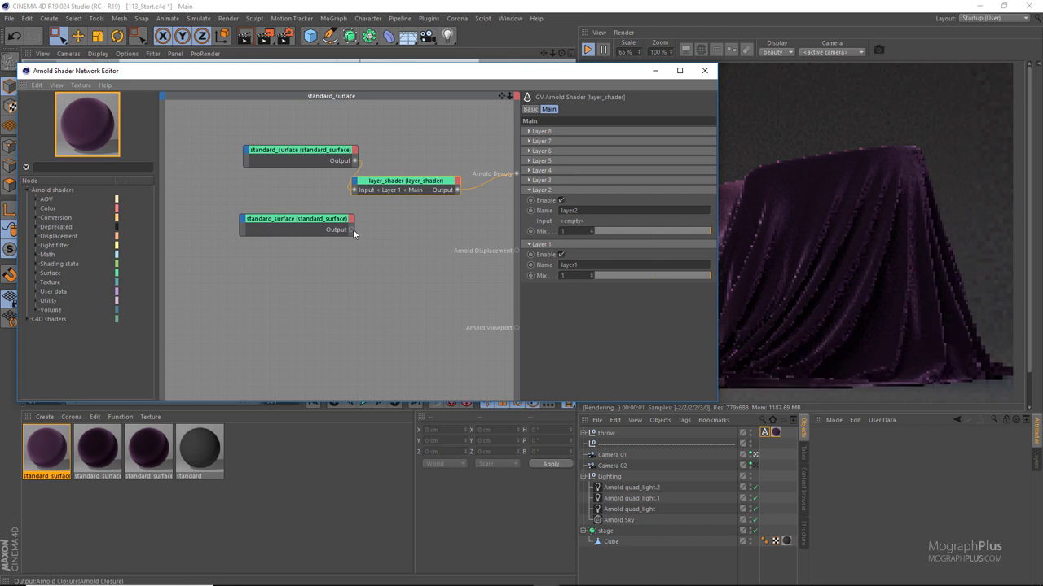
{"action": "left_click_drag", "start_coordinate": [353, 234], "coordinate": [359, 191]}
{"action": "left_click", "coordinate": [356, 186]}
{"action": "mouse_move", "coordinate": [367, 186]}
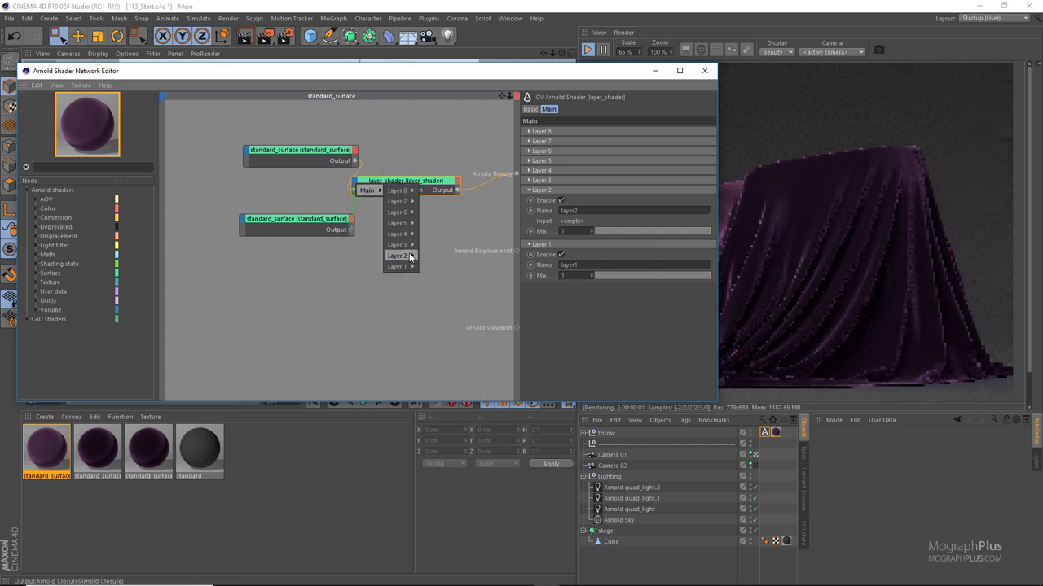
{"action": "left_click", "coordinate": [424, 253]}
- Add an image node below the surface nodes and load the black-and-white texture BW8.tif into it
{"action": "left_click", "coordinate": [354, 316]}
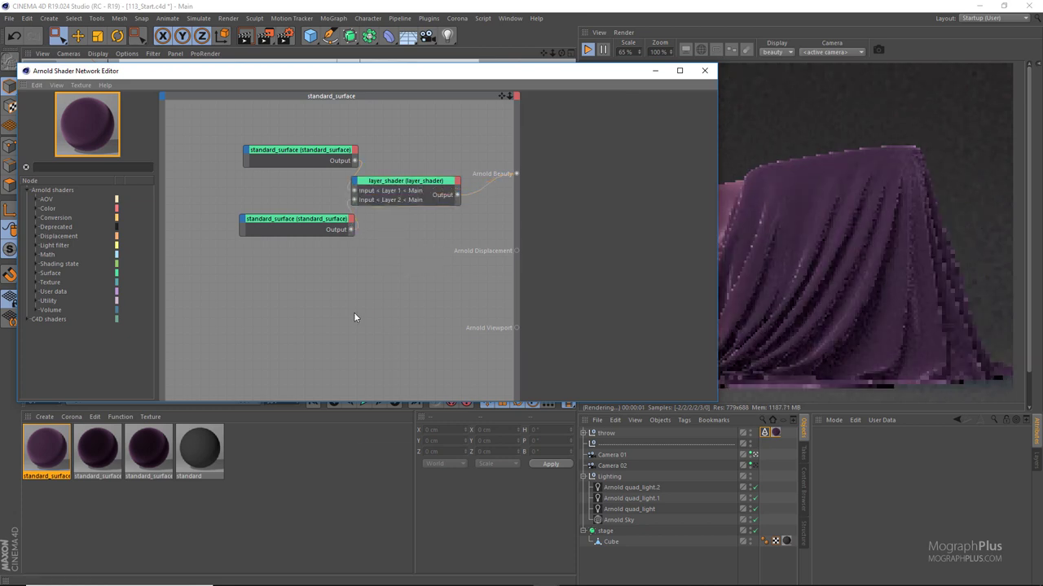
{"action": "key", "text": "Tab"}
{"action": "type", "text": "ima"}
{"action": "key", "text": "Return"}
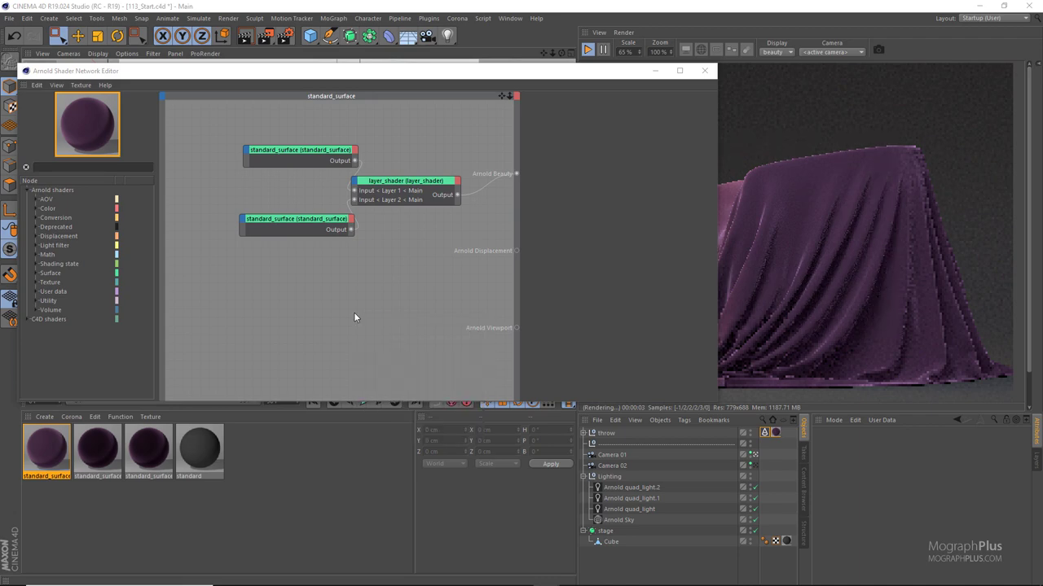
{"action": "double_click", "coordinate": [163, 175]}
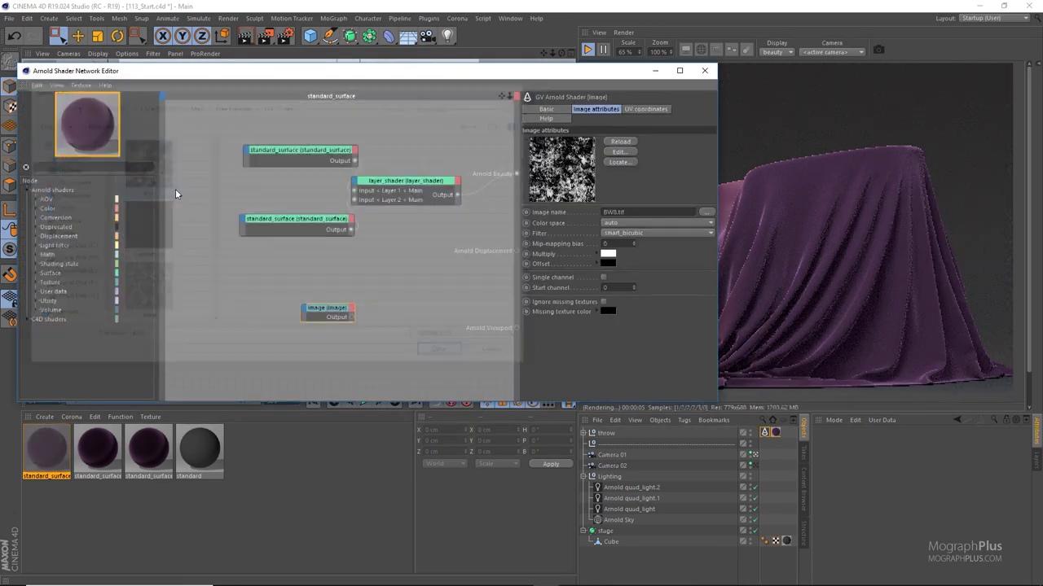
- Connect the image node to the layer_shader's Layer 2 Mix and set the image's color space to linear
{"action": "left_click_drag", "start_coordinate": [342, 316], "coordinate": [360, 169]}
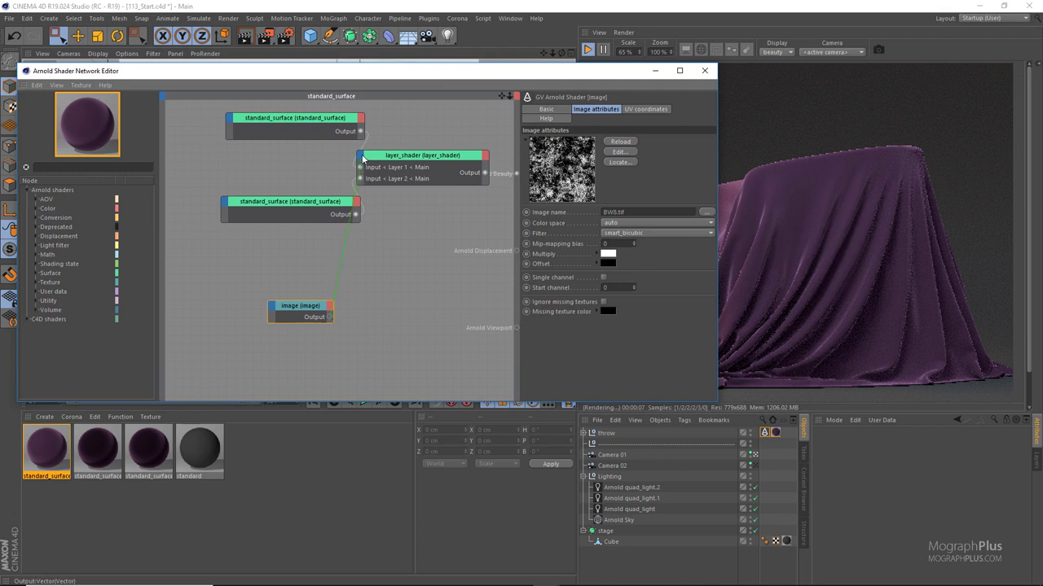
{"action": "left_click", "coordinate": [362, 158]}
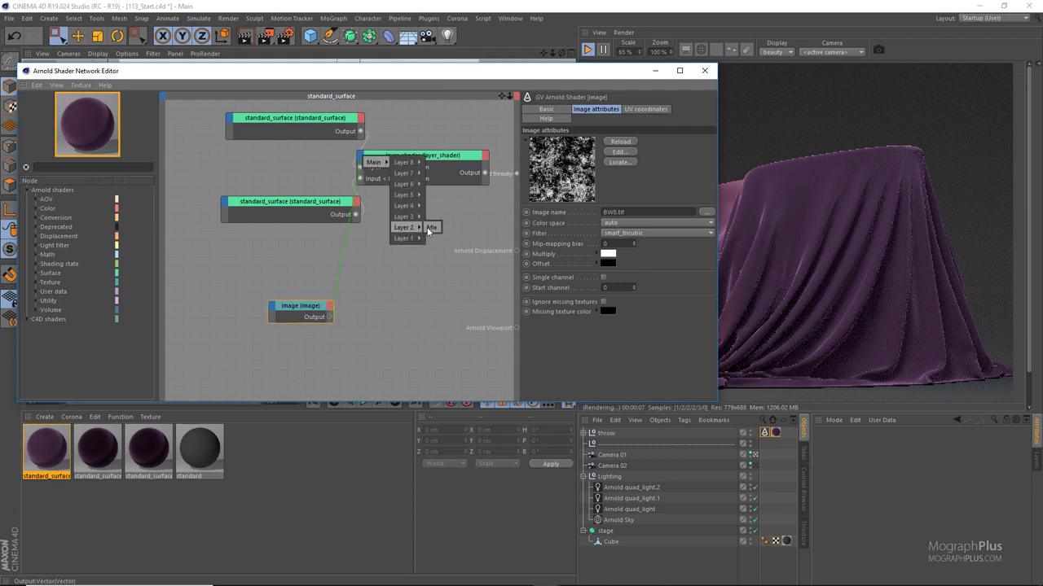
{"action": "left_click", "coordinate": [430, 228]}
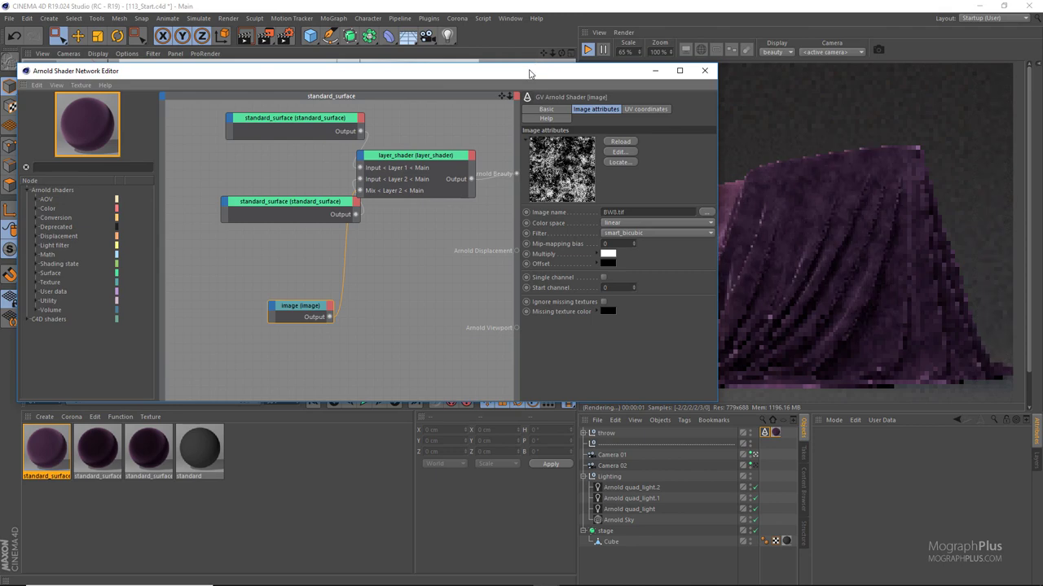
- Set the image node's uniform UV scale to 0.2 with the full render preview in view
{"action": "left_click_drag", "start_coordinate": [528, 74], "coordinate": [440, 74]}
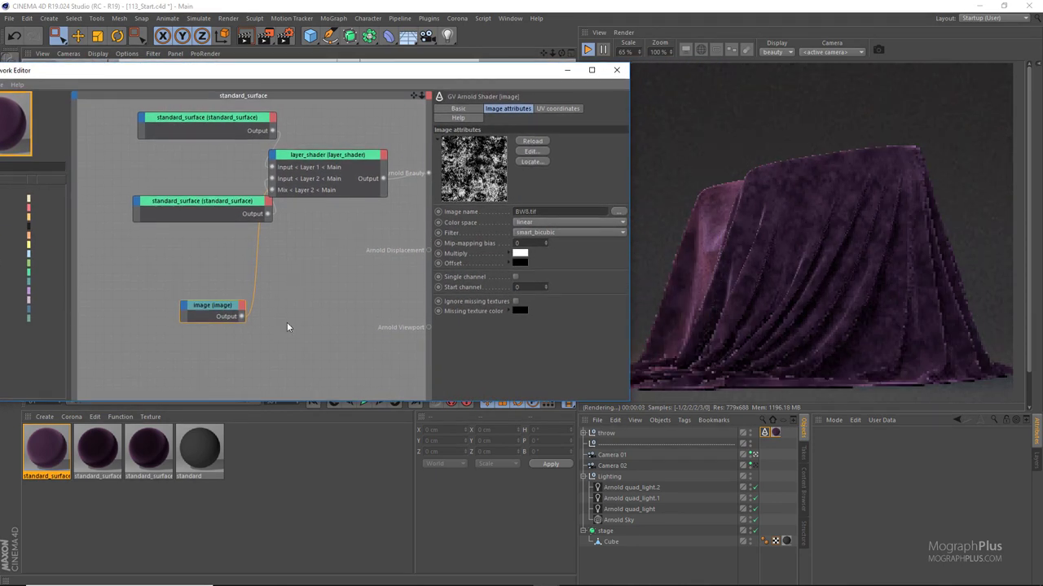
{"action": "left_click", "coordinate": [557, 109]}
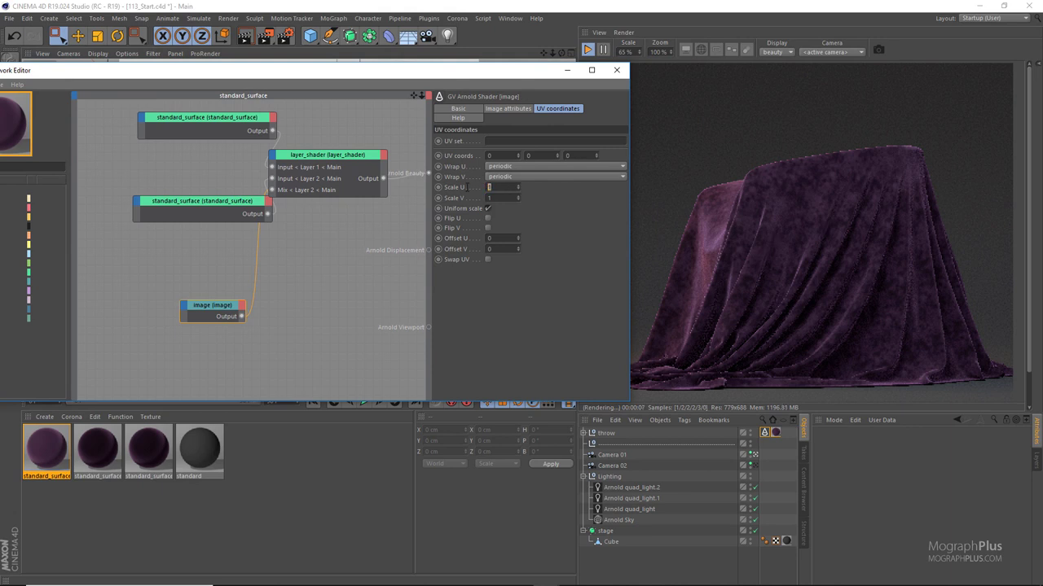
{"action": "type", "text": "0.2"}
{"action": "key", "text": "Return"}
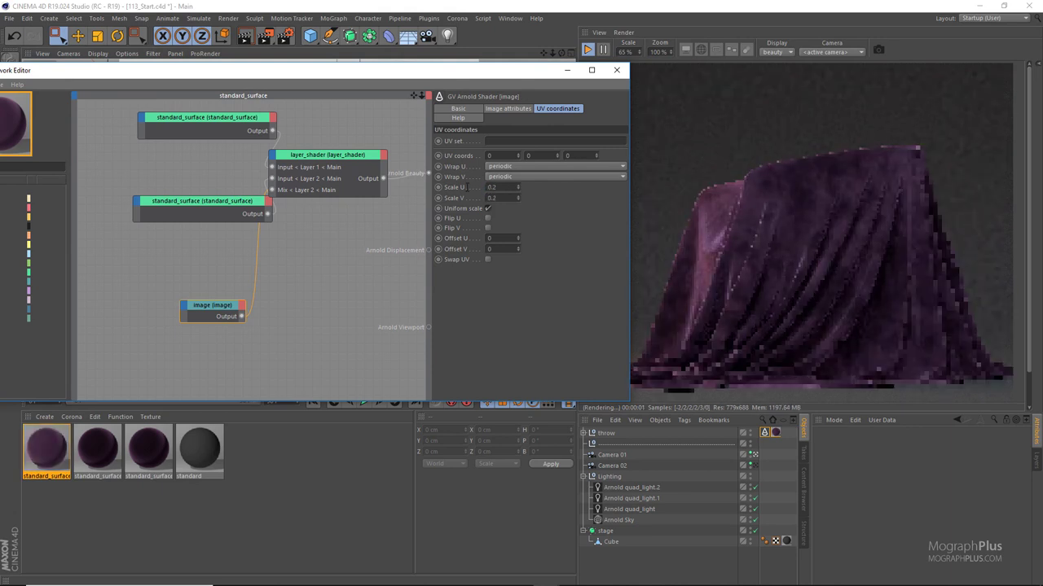
- Space the two standard_surface nodes and the image node away from the layer_shader so their connections are clear
{"action": "left_click_drag", "start_coordinate": [221, 202], "coordinate": [177, 204]}
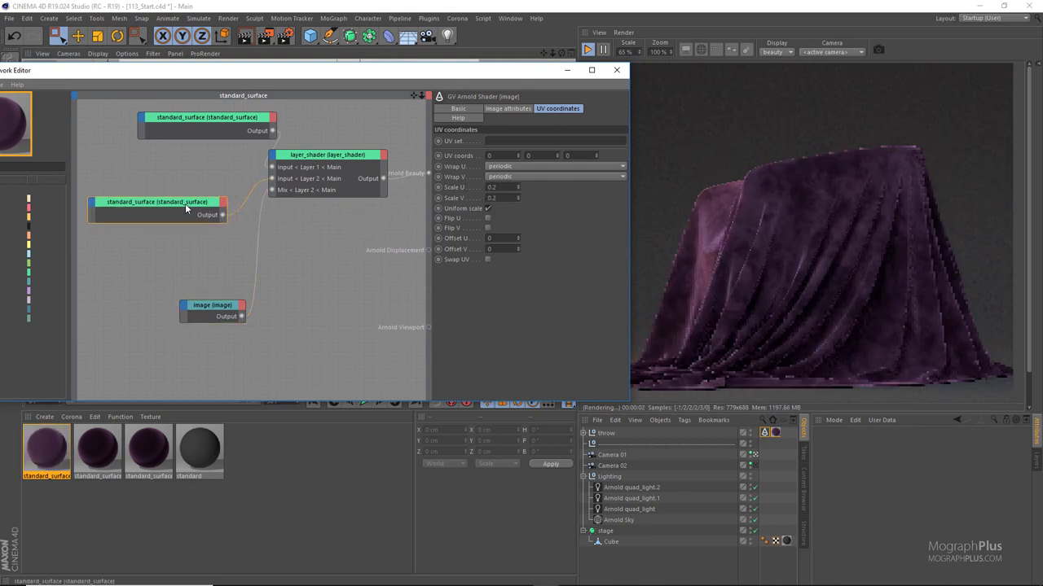
{"action": "left_click_drag", "start_coordinate": [196, 305], "coordinate": [160, 307]}
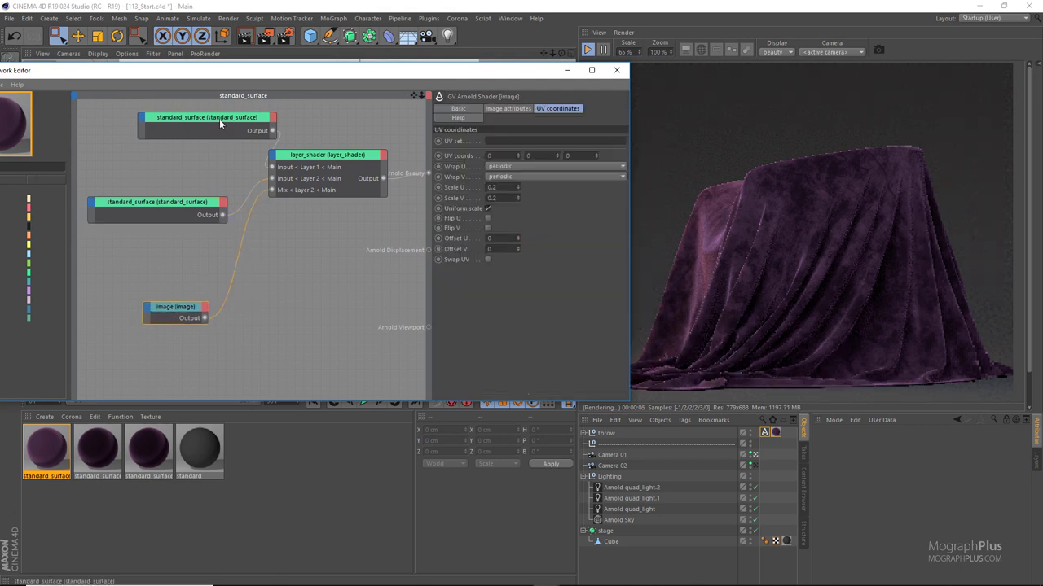
{"action": "left_click_drag", "start_coordinate": [220, 119], "coordinate": [192, 136]}
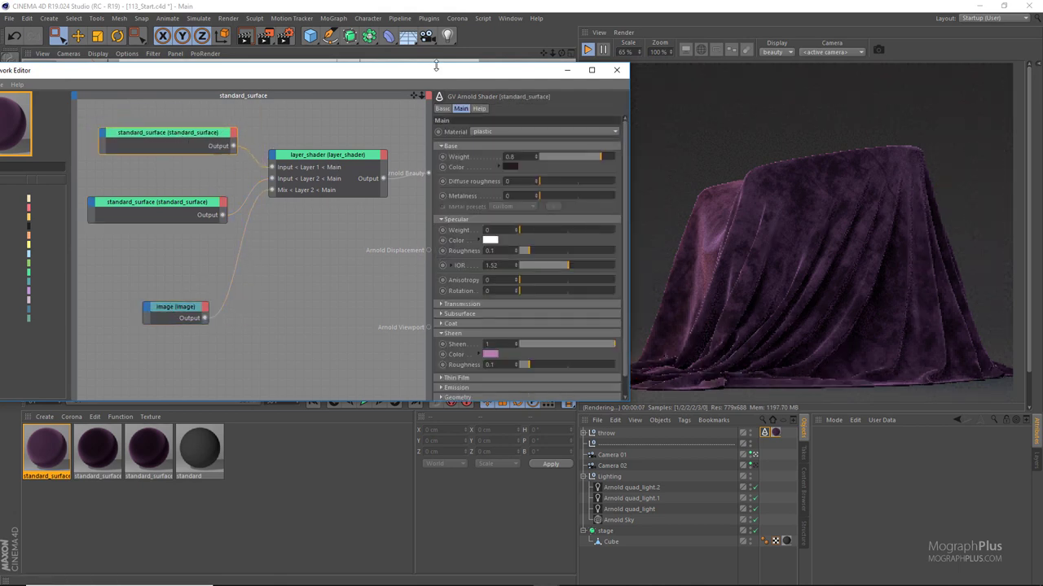
- Inspect the layered velvet render, close the shader network editor and stop the interactive render
{"action": "left_click_drag", "start_coordinate": [436, 65], "coordinate": [397, 75]}
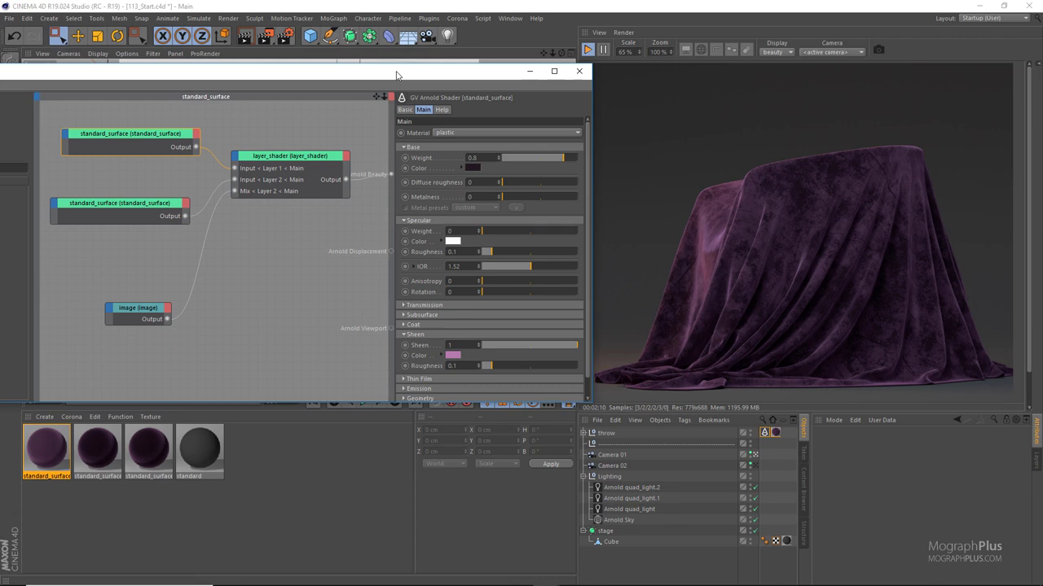
{"action": "left_click_drag", "start_coordinate": [509, 71], "coordinate": [503, 73]}
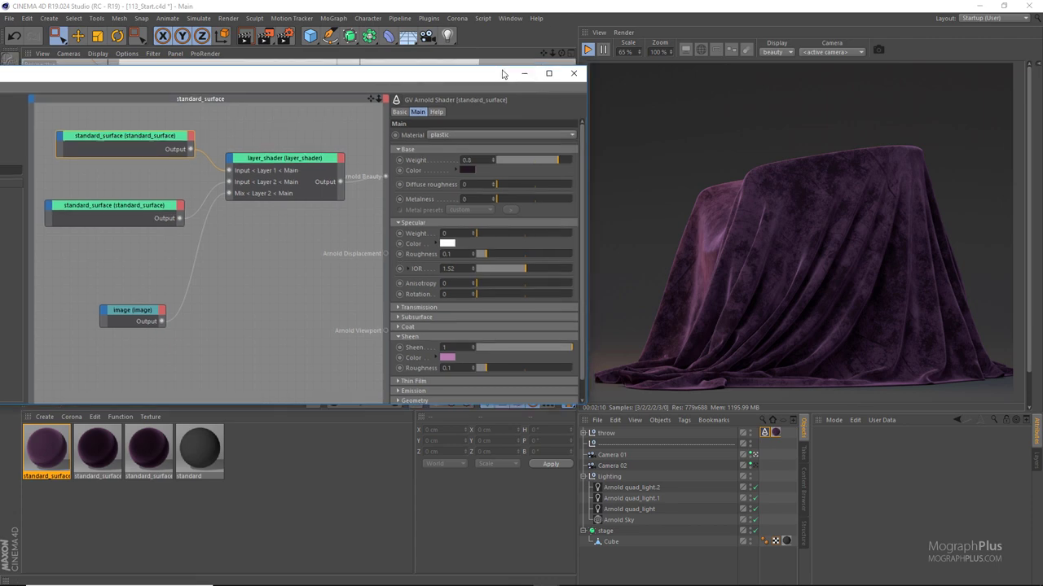
{"action": "left_click", "coordinate": [574, 73]}
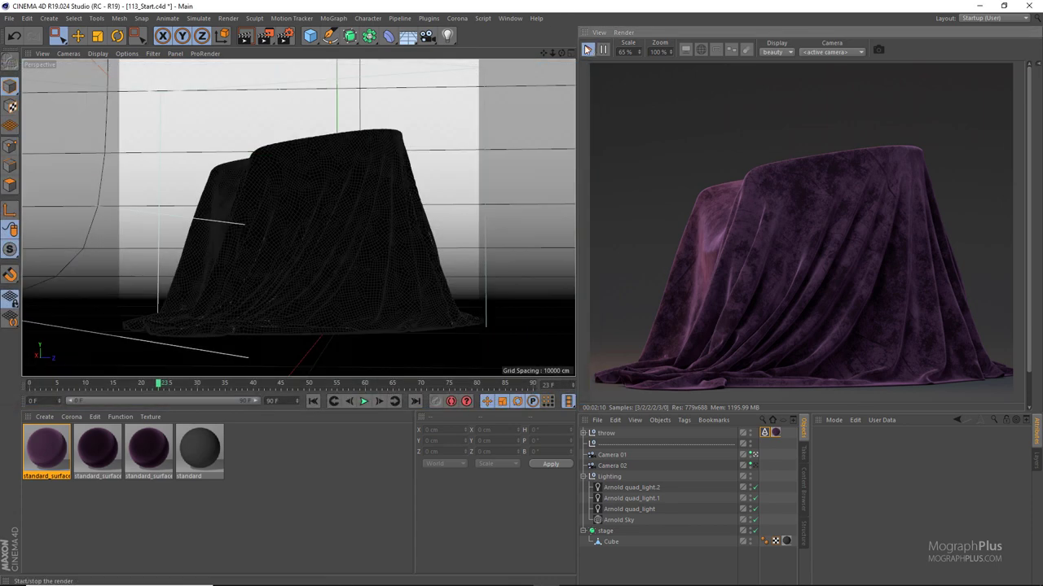
{"action": "left_click", "coordinate": [586, 49]}
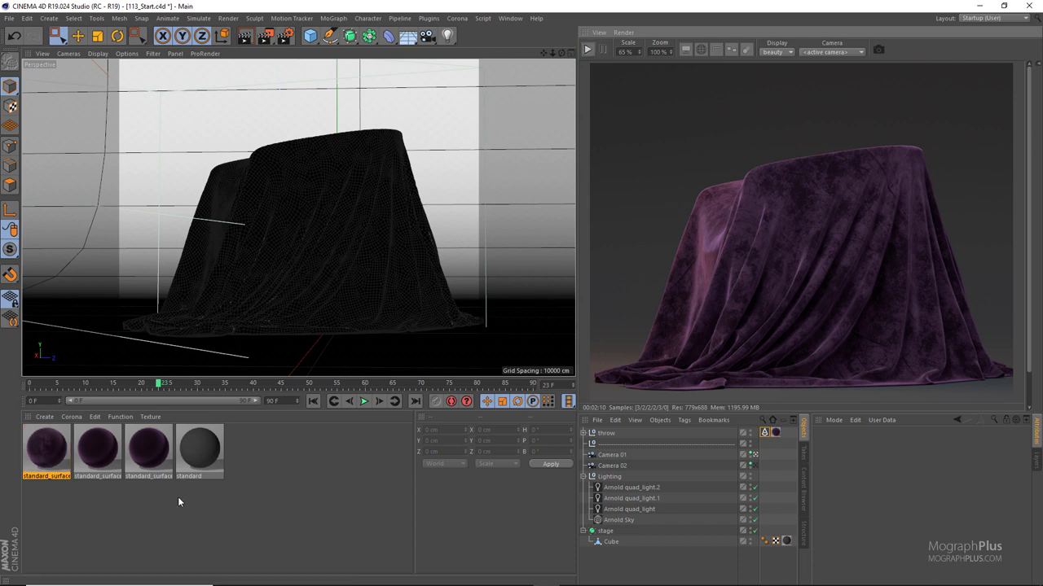
- Create a new Arnold standard_surface material and assign it to the throw
{"action": "left_click", "coordinate": [46, 417]}
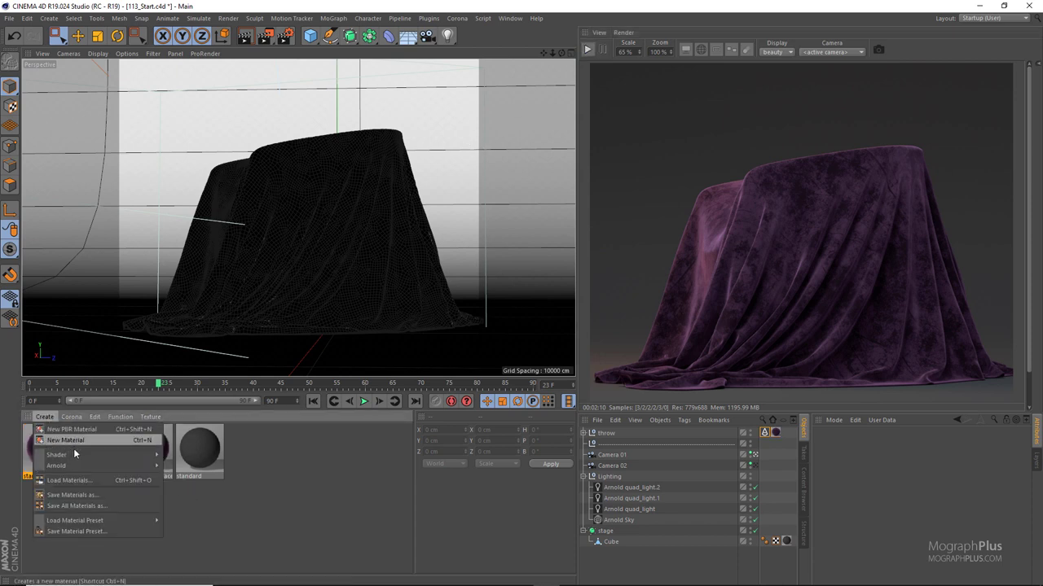
{"action": "mouse_move", "coordinate": [101, 467]}
{"action": "mouse_move", "coordinate": [181, 477]}
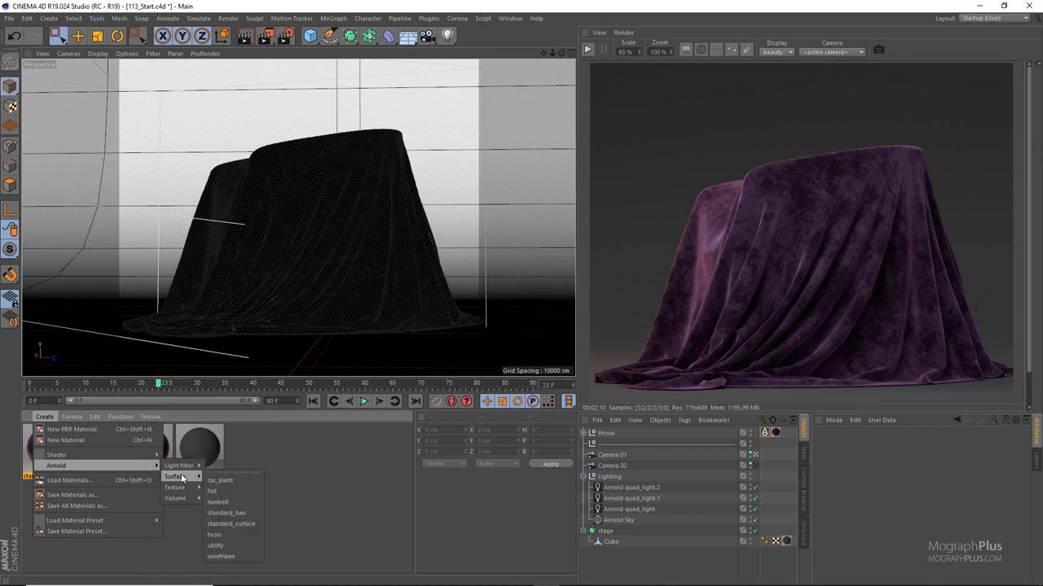
{"action": "left_click", "coordinate": [231, 524]}
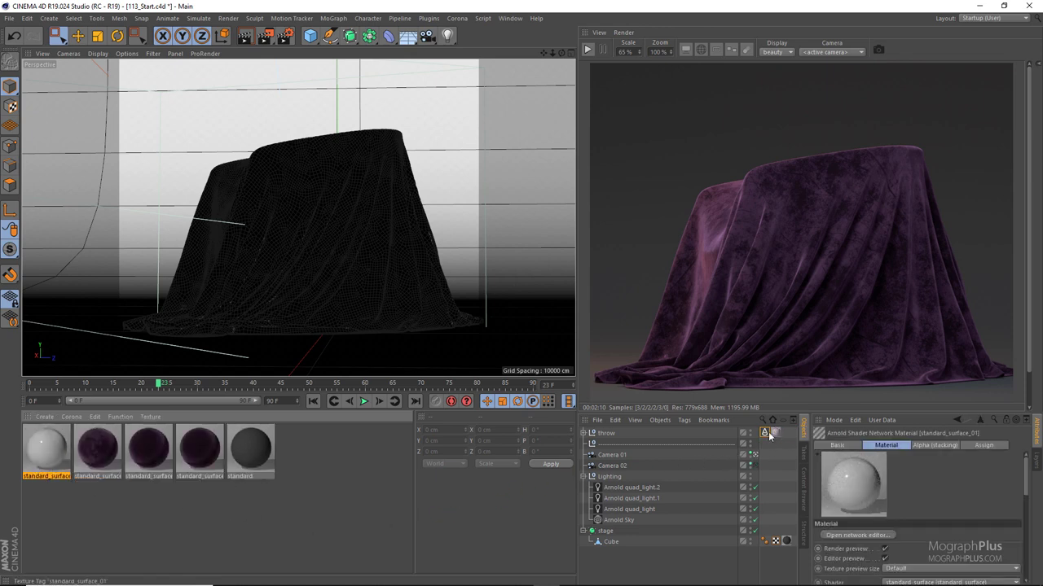
- Open the new material's shader network, set the standard_surface node's specular weight to 0 and expand its Sheen settings
{"action": "double_click", "coordinate": [39, 449]}
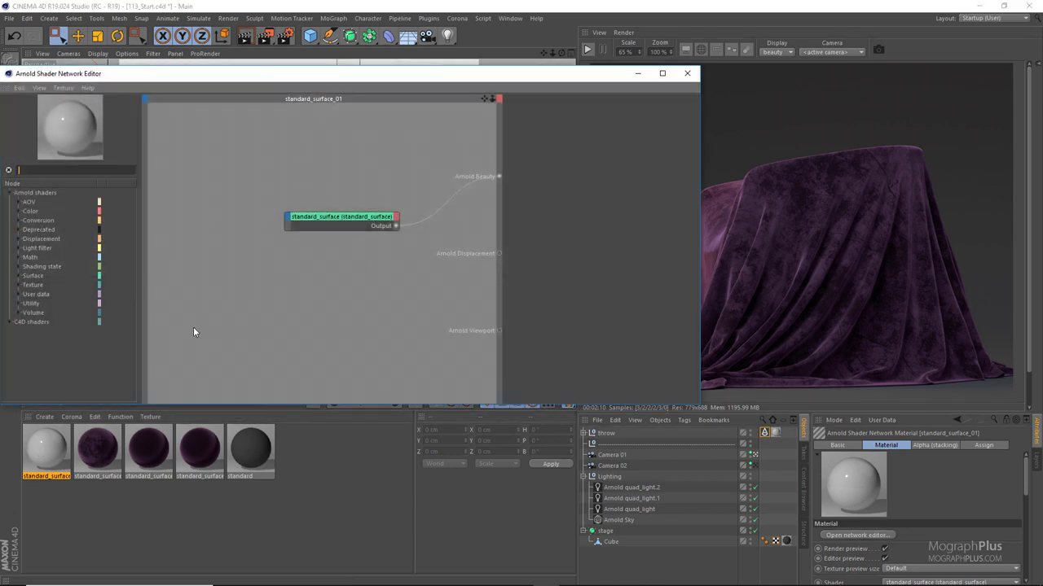
{"action": "left_click", "coordinate": [342, 217]}
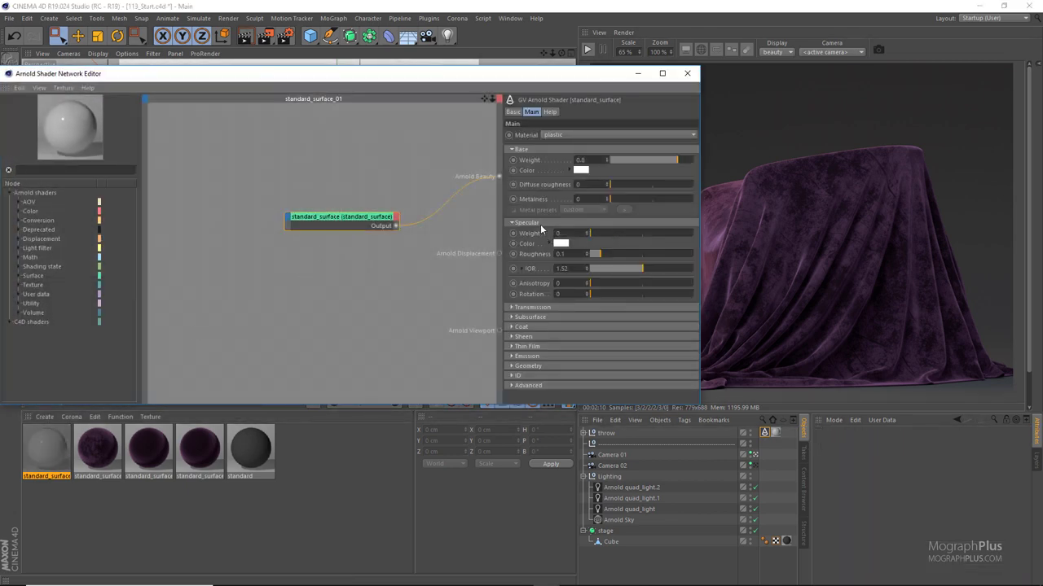
{"action": "left_click", "coordinate": [537, 223]}
{"action": "left_click", "coordinate": [525, 271]}
- Add an image node to the network and load FabPattern.jpg as its texture
{"action": "left_click", "coordinate": [314, 293]}
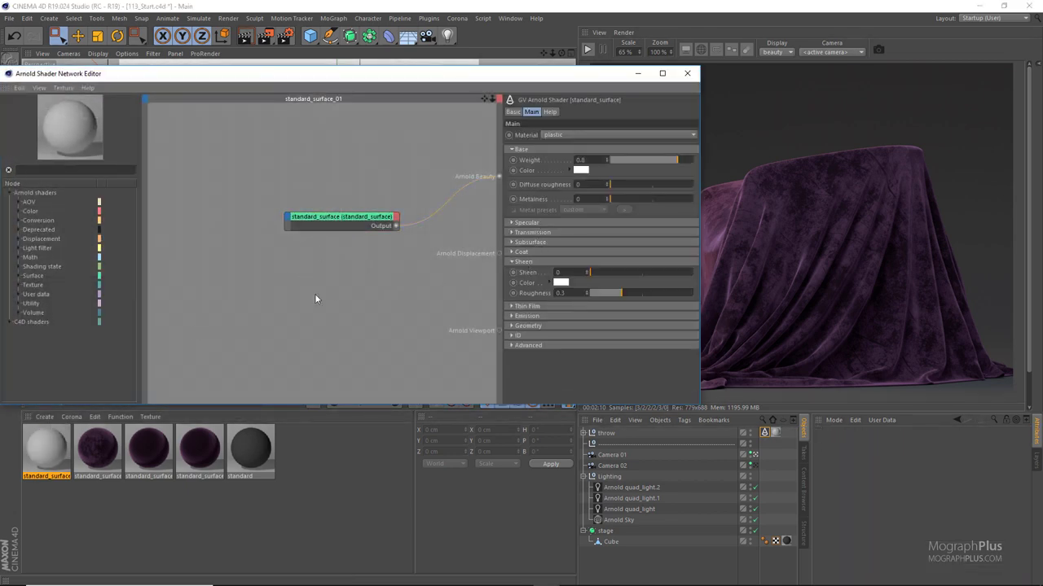
{"action": "key", "text": "Tab"}
{"action": "type", "text": "image"}
{"action": "key", "text": "Return"}
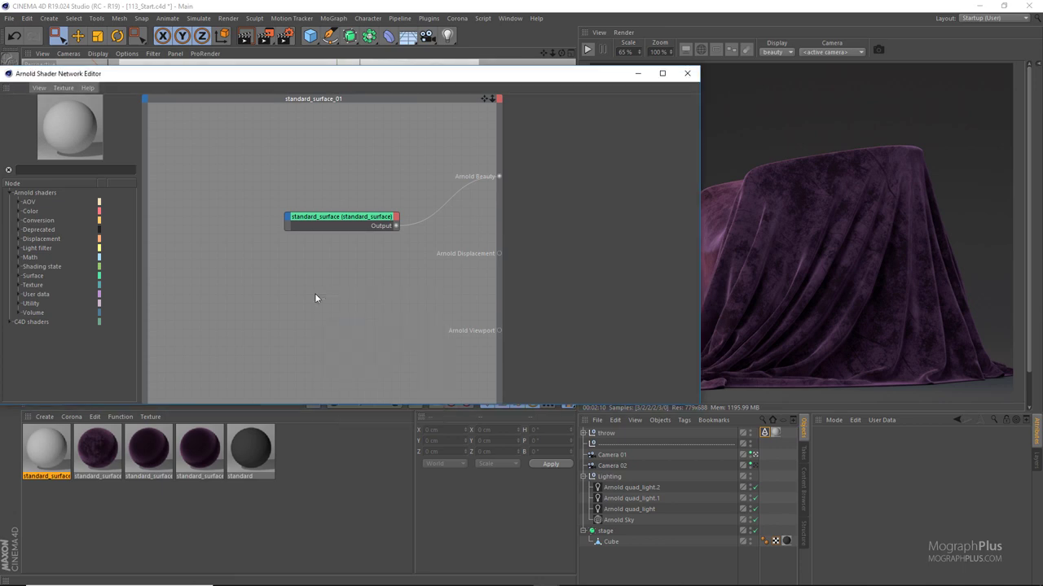
{"action": "double_click", "coordinate": [126, 232]}
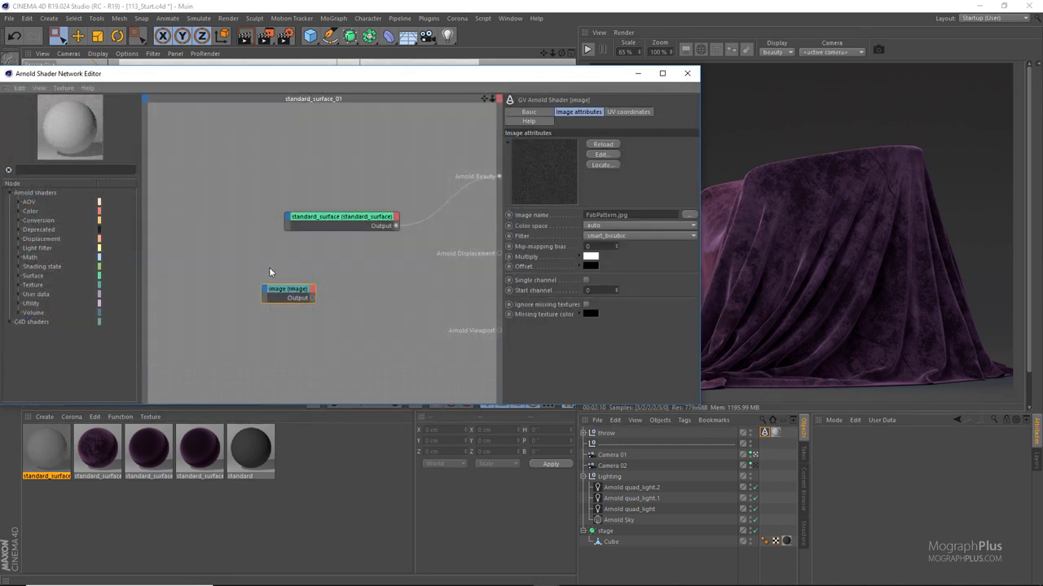
- Set the image node's uniform UV scale to 0.2 and connect its output to the standard_surface's base color
{"action": "left_click", "coordinate": [612, 112]}
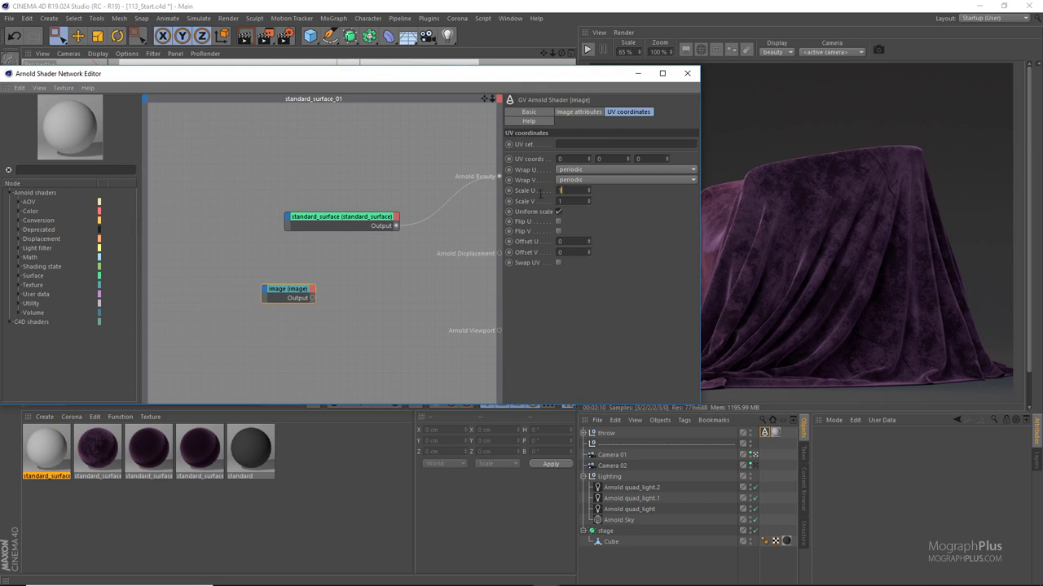
{"action": "type", "text": "0.2"}
{"action": "key", "text": "Return"}
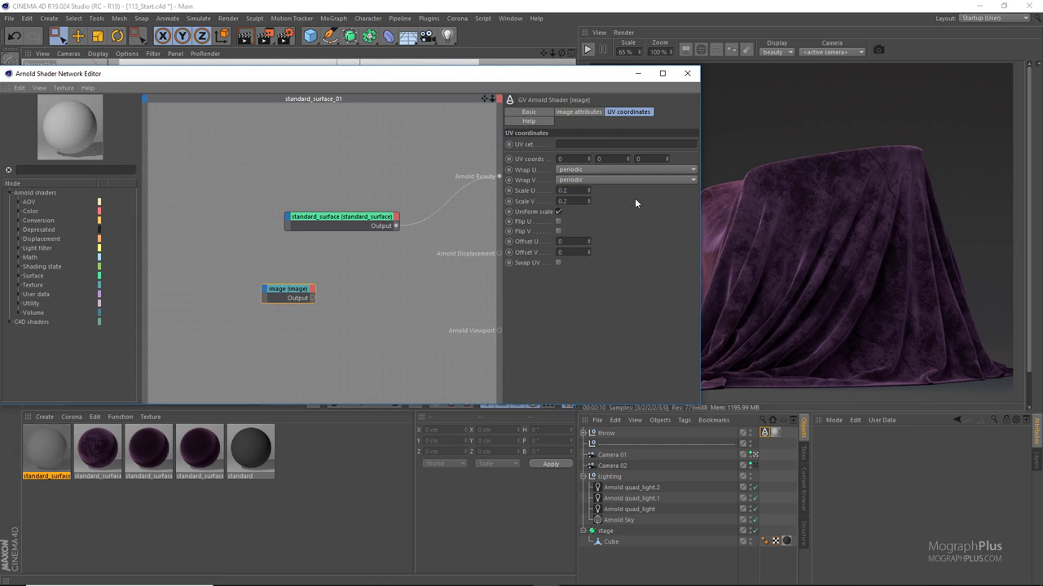
{"action": "left_click_drag", "start_coordinate": [313, 297], "coordinate": [289, 218]}
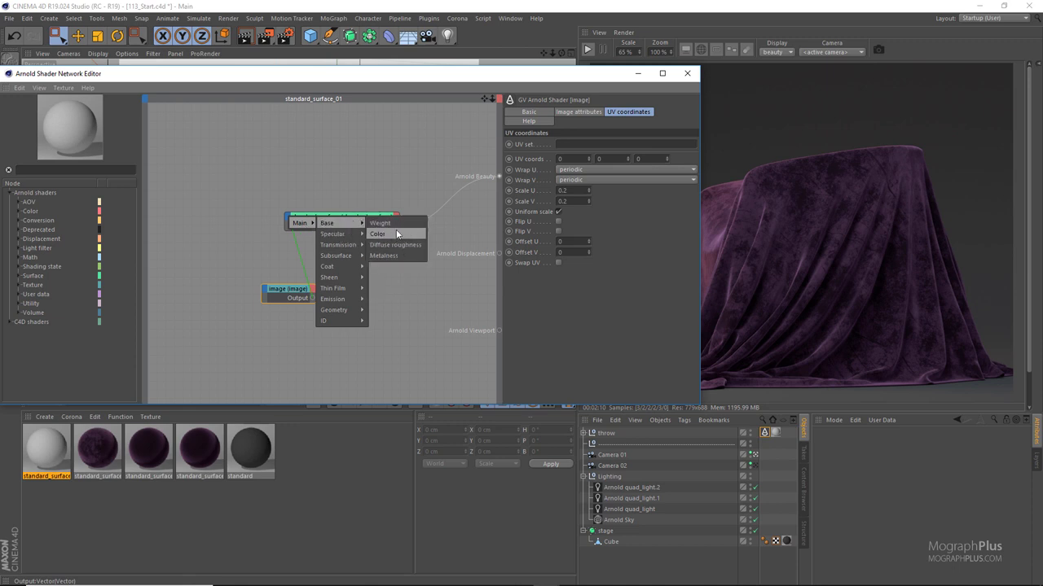
{"action": "left_click", "coordinate": [425, 218]}
- Define a render region over the upper part of the throw, including its lower shoulder, and start the interactive render
{"action": "left_click_drag", "start_coordinate": [643, 73], "coordinate": [446, 79]}
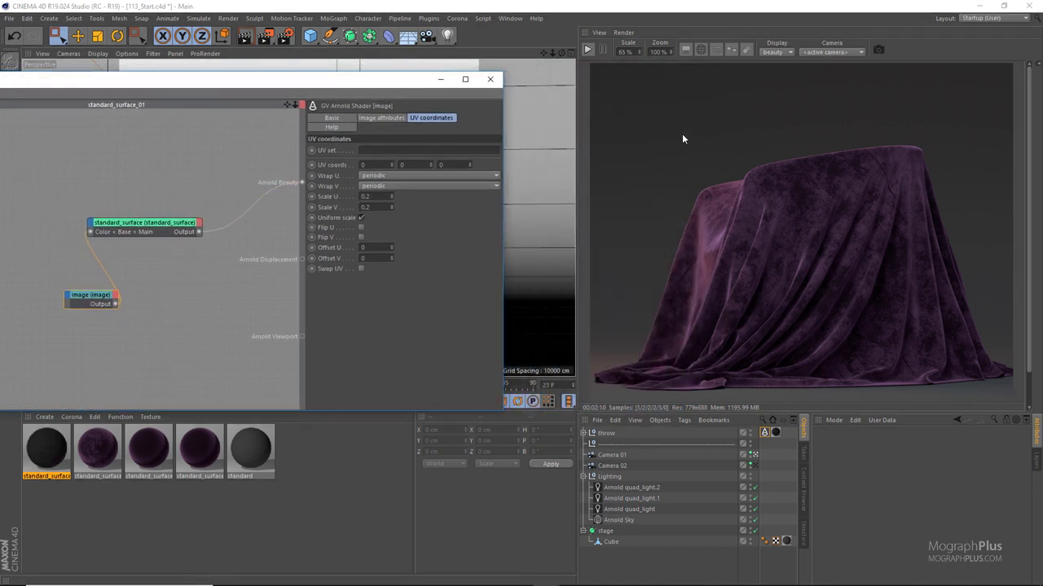
{"action": "left_click_drag", "start_coordinate": [687, 135], "coordinate": [828, 257]}
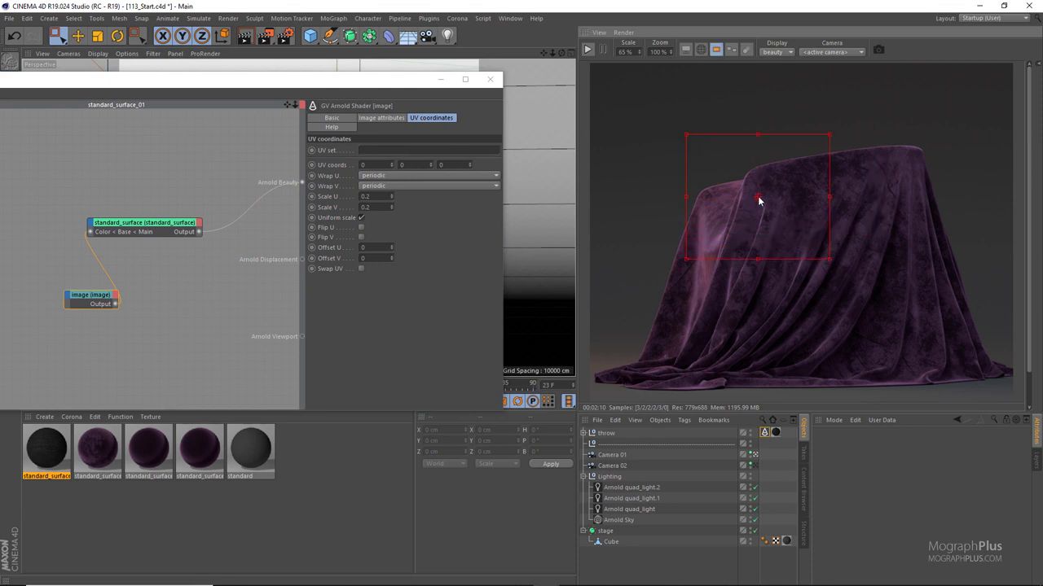
{"action": "left_click_drag", "start_coordinate": [757, 200], "coordinate": [753, 212]}
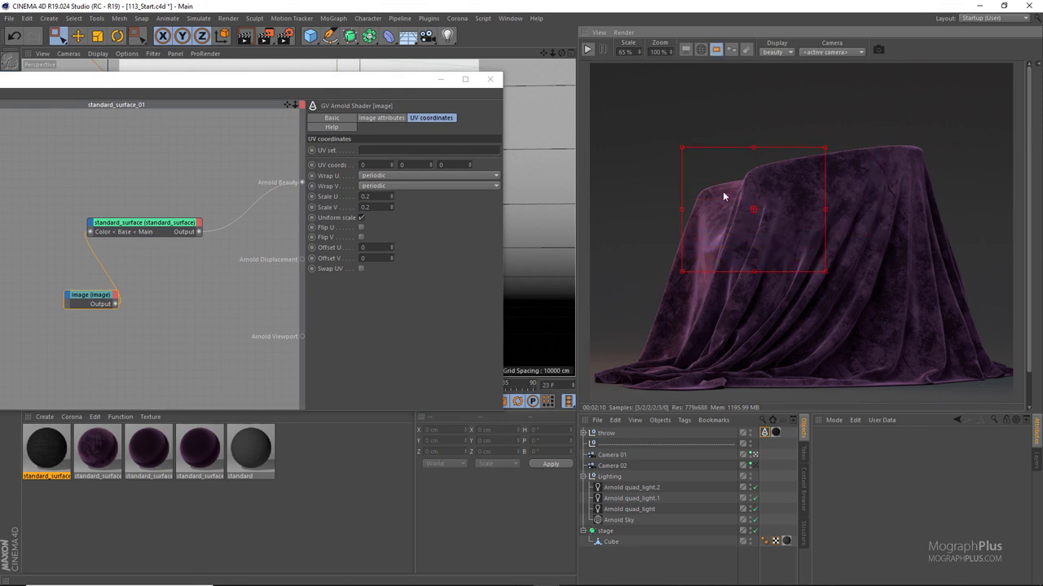
{"action": "left_click", "coordinate": [587, 50]}
- Arrange the network with the image node to the left of the standard_surface node
{"action": "left_click_drag", "start_coordinate": [391, 85], "coordinate": [495, 87]}
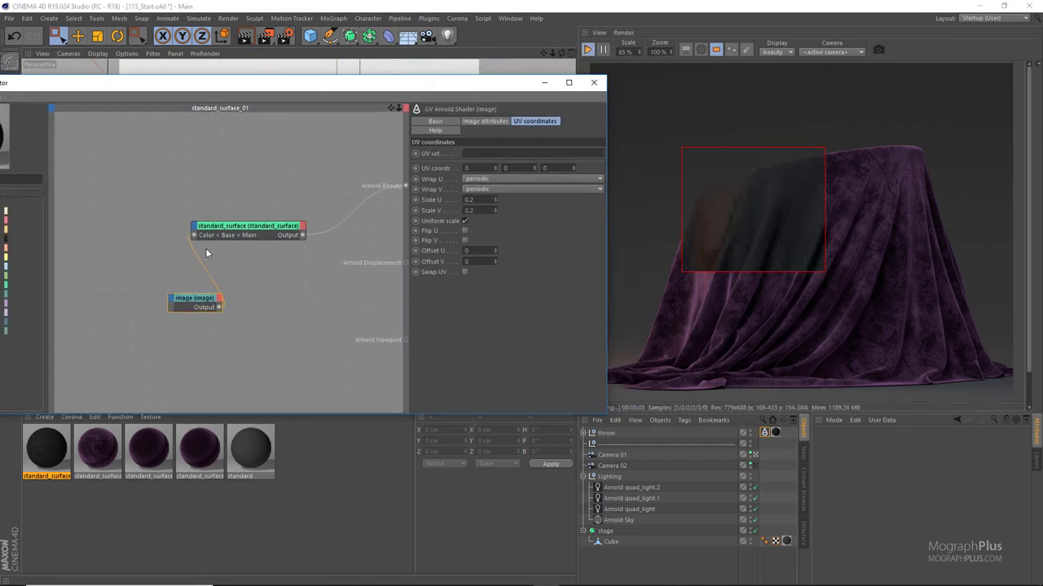
{"action": "left_click_drag", "start_coordinate": [267, 233], "coordinate": [317, 217]}
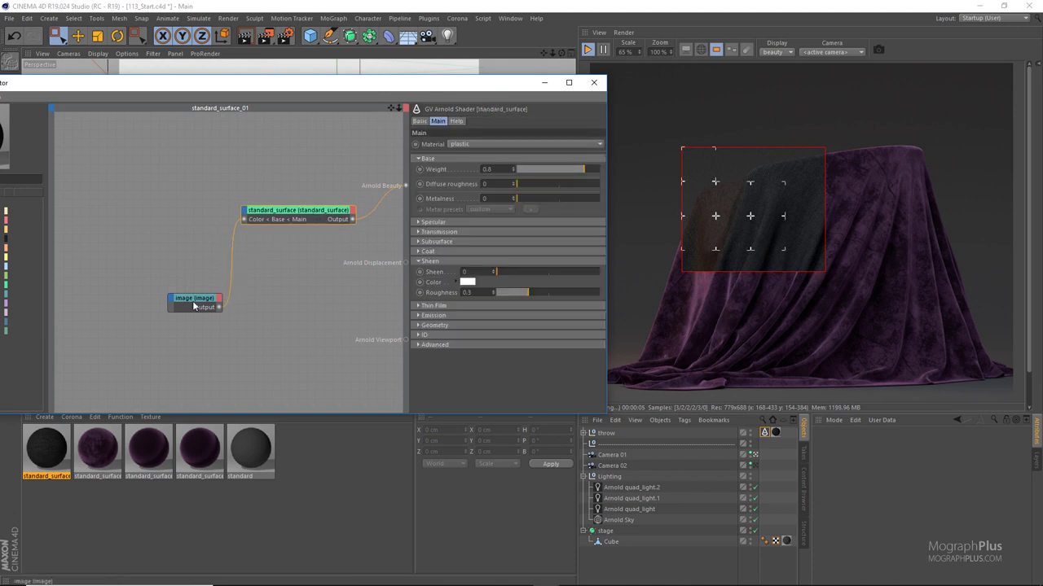
{"action": "left_click_drag", "start_coordinate": [198, 301], "coordinate": [130, 196]}
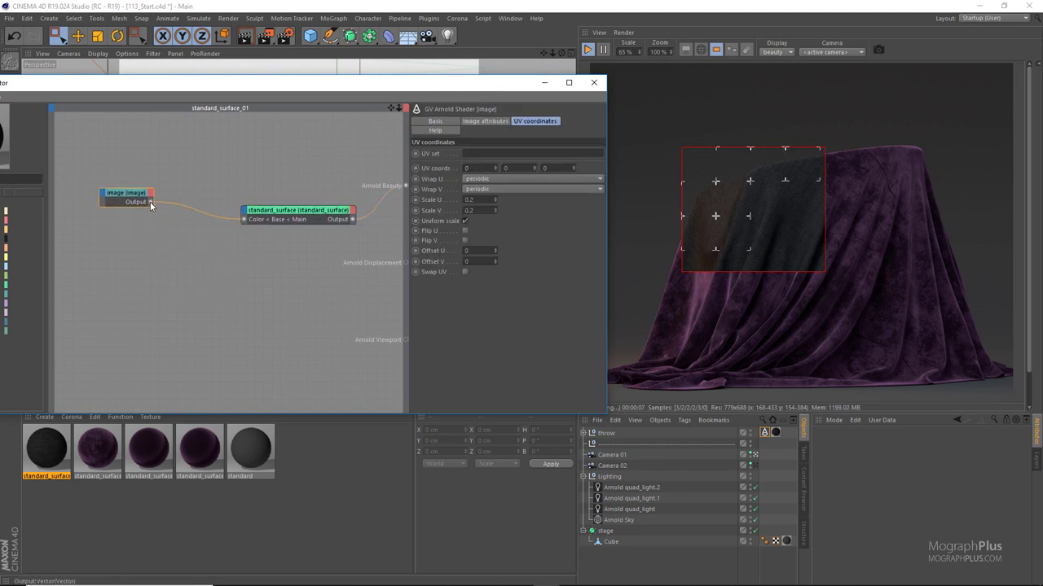
- Add a color_correct node fed by the image node, connect it to the standard_surface's sheen color, and move the image node clear of it
{"action": "left_click", "coordinate": [156, 246]}
{"action": "key", "text": "Tab"}
{"action": "type", "text": "co"}
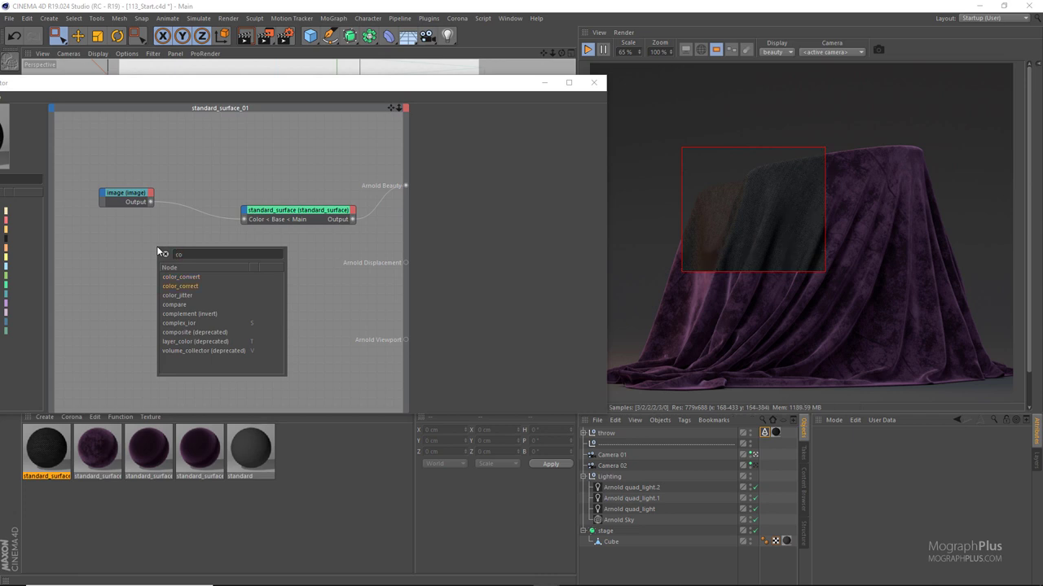
{"action": "key", "text": "Return"}
{"action": "left_click_drag", "start_coordinate": [151, 202], "coordinate": [113, 244]}
{"action": "left_click", "coordinate": [158, 259]}
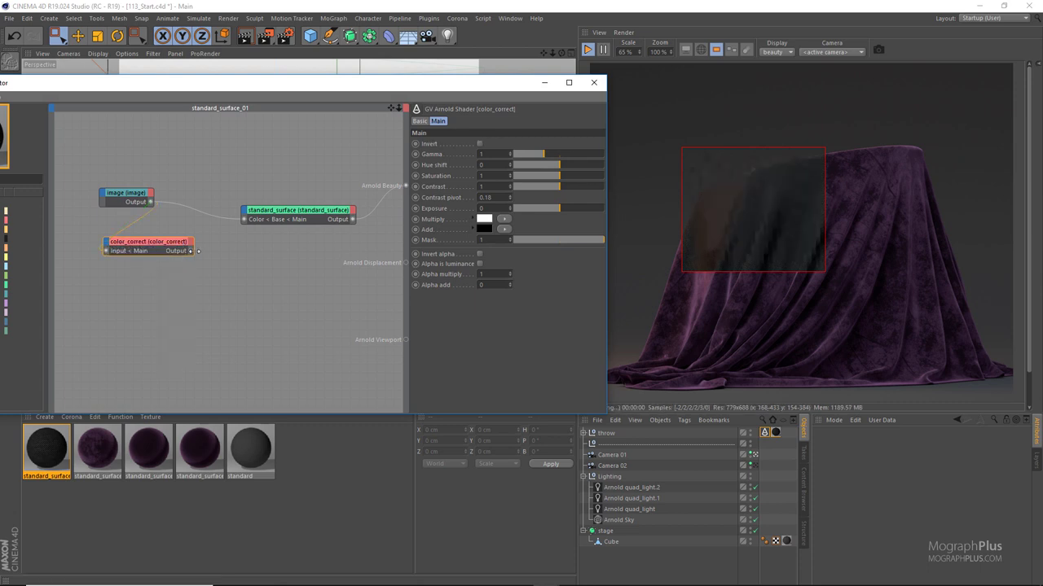
{"action": "left_click_drag", "start_coordinate": [239, 214], "coordinate": [246, 215]}
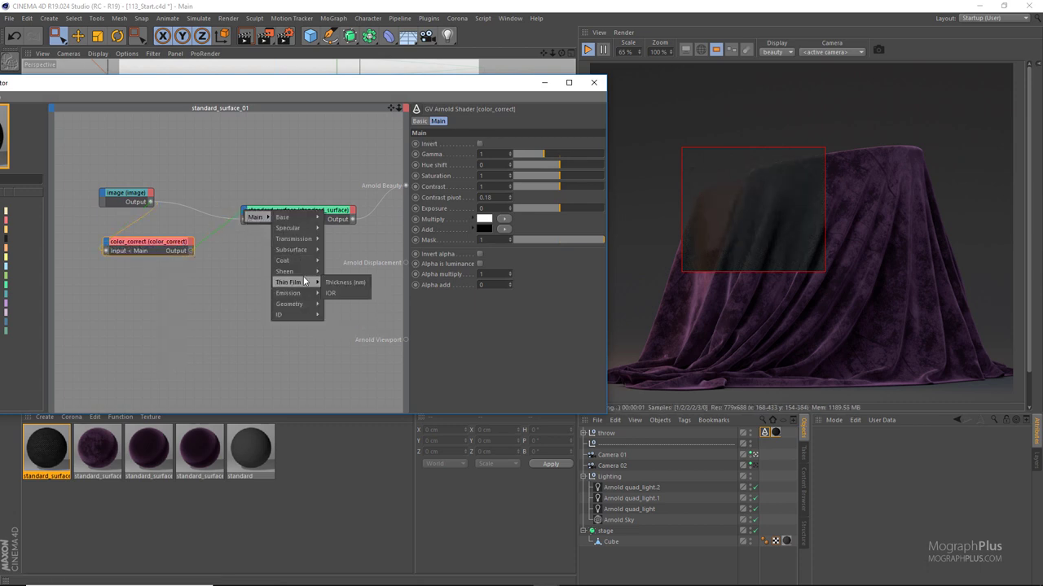
{"action": "mouse_move", "coordinate": [289, 272]}
{"action": "left_click", "coordinate": [342, 275]}
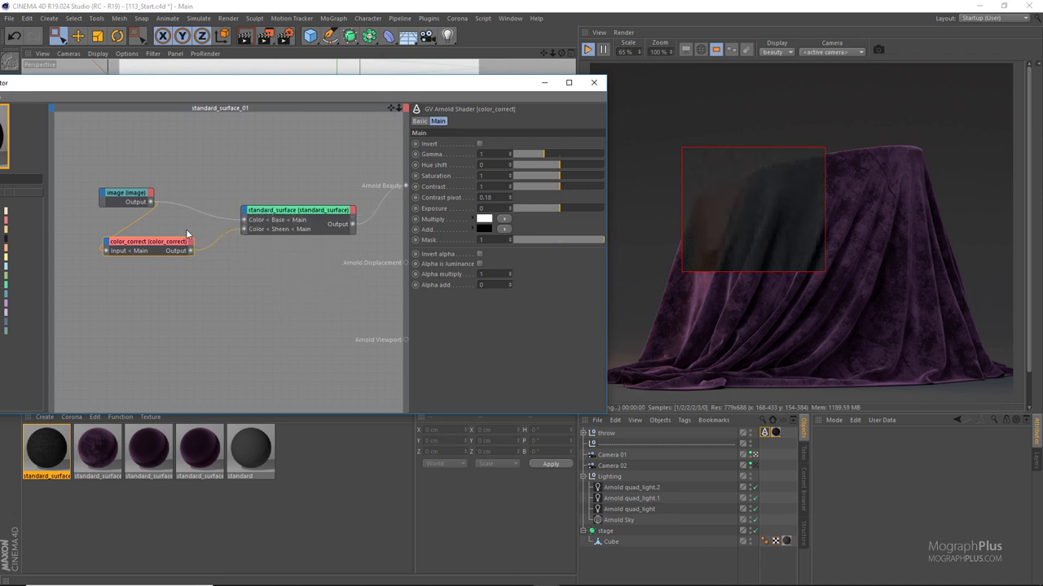
{"action": "left_click_drag", "start_coordinate": [140, 193], "coordinate": [100, 166]}
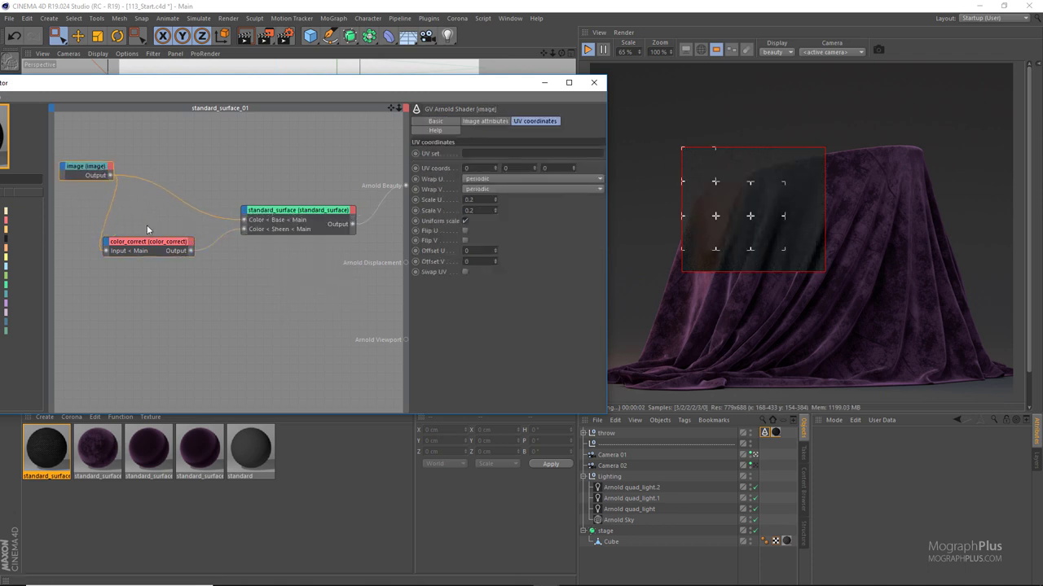
- Set the standard_surface node's sheen weight to 0.6
{"action": "left_click", "coordinate": [277, 210]}
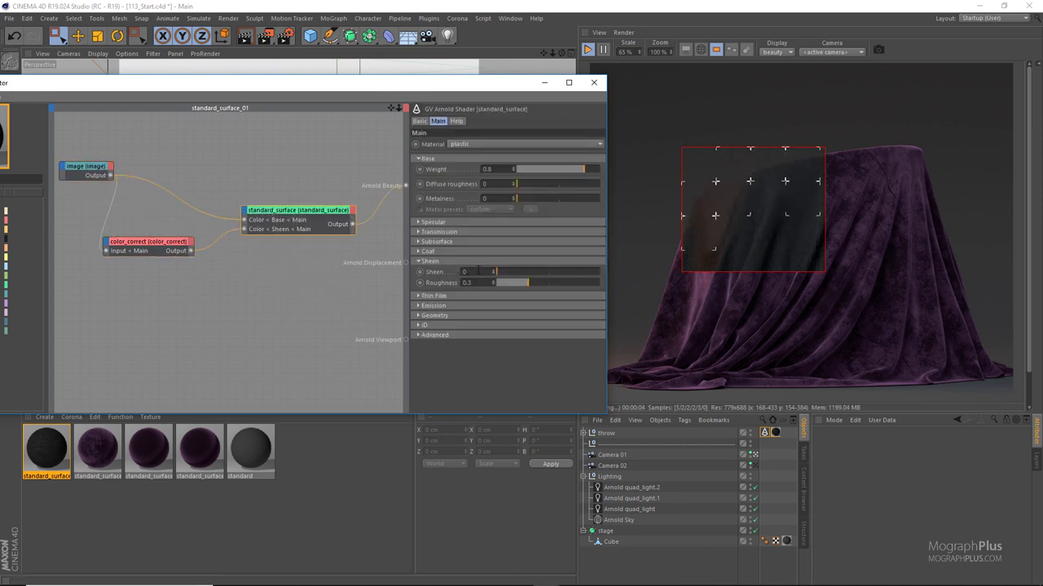
{"action": "type", "text": "0.6"}
{"action": "key", "text": "Return"}
- Set the color_correct node's gamma to 3 to brighten the sheen texture
{"action": "left_click", "coordinate": [135, 249]}
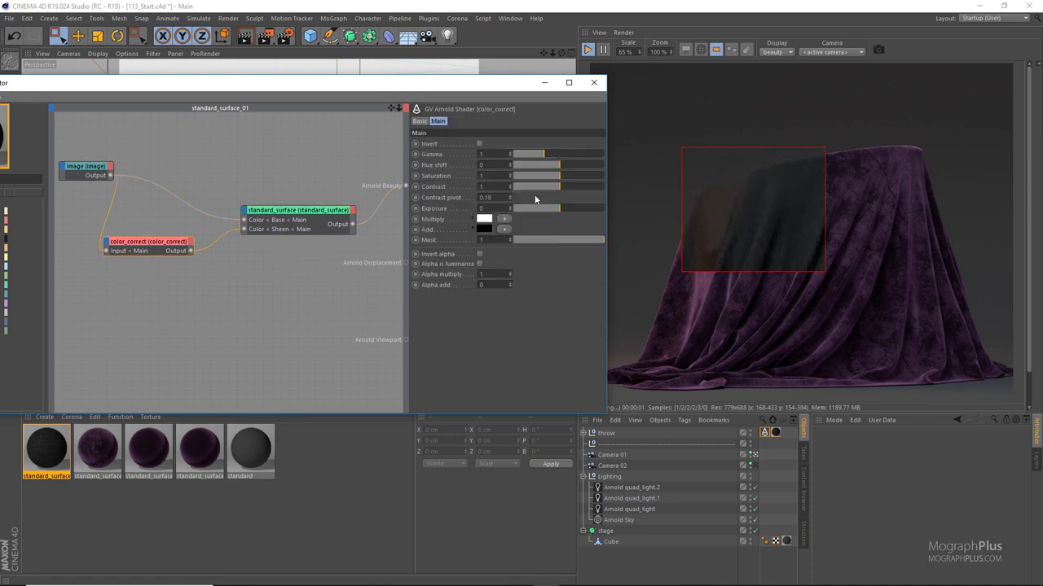
{"action": "left_click", "coordinate": [492, 154]}
{"action": "type", "text": "3"}
{"action": "key", "text": "Return"}
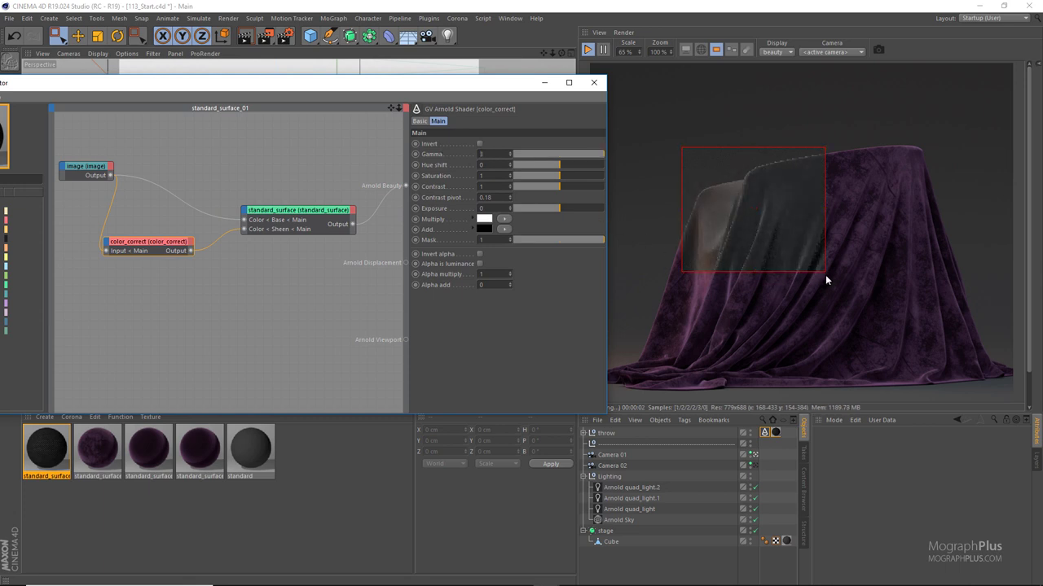
- Enlarge the render region to cover most of the throw and set the standard_surface's sheen roughness to 0.2
{"action": "left_click_drag", "start_coordinate": [825, 272], "coordinate": [938, 348]}
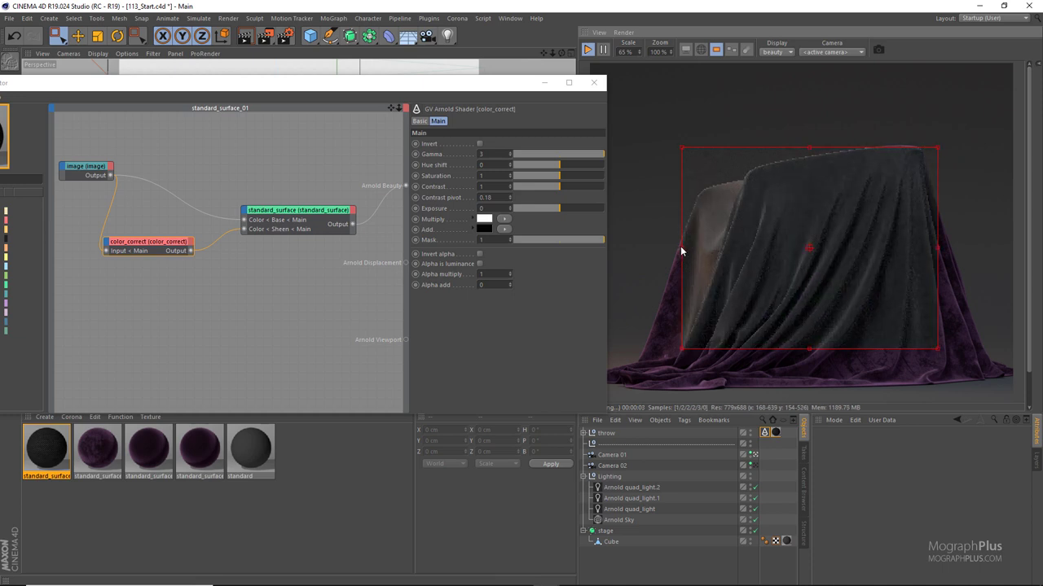
{"action": "left_click_drag", "start_coordinate": [680, 251], "coordinate": [660, 250]}
{"action": "left_click", "coordinate": [304, 252]}
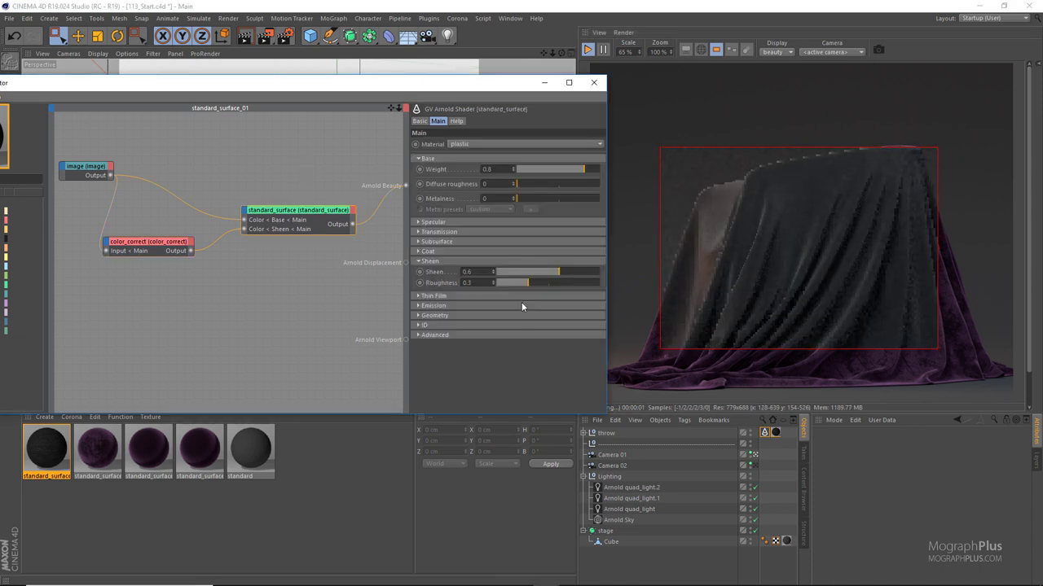
{"action": "key", "text": "BackSpace"}
{"action": "type", "text": "2"}
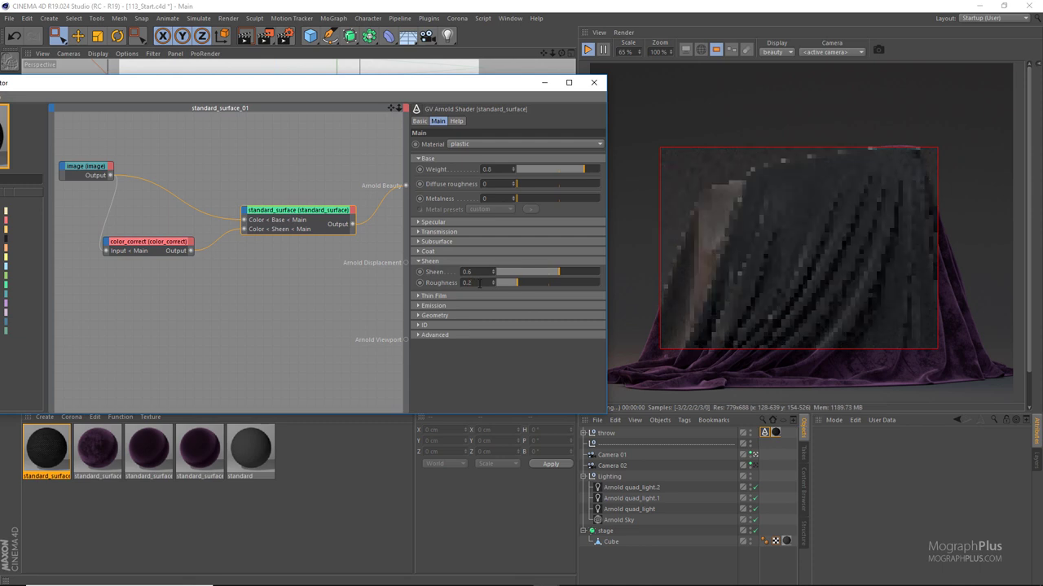
{"action": "key", "text": "Return"}
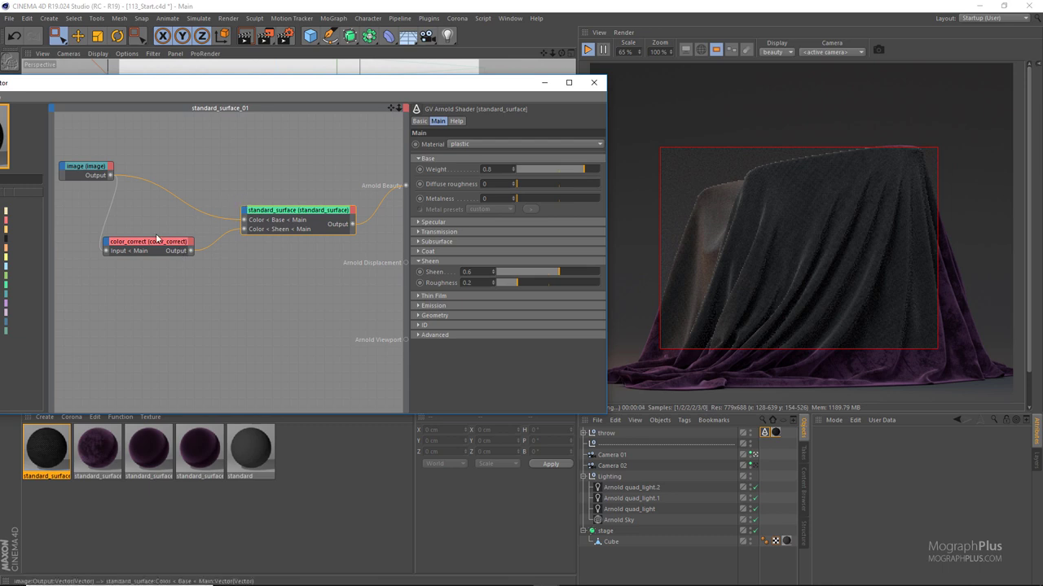
- Add a bump2d node below color_correct and connect the image output to its bump map input
{"action": "left_click", "coordinate": [127, 303]}
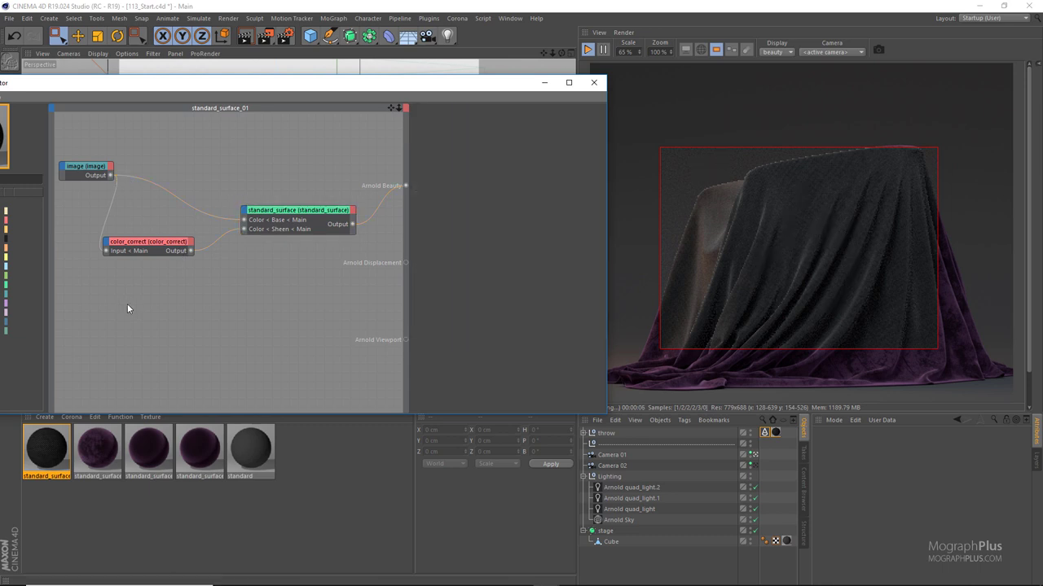
{"action": "key", "text": "Tab"}
{"action": "type", "text": "bump"}
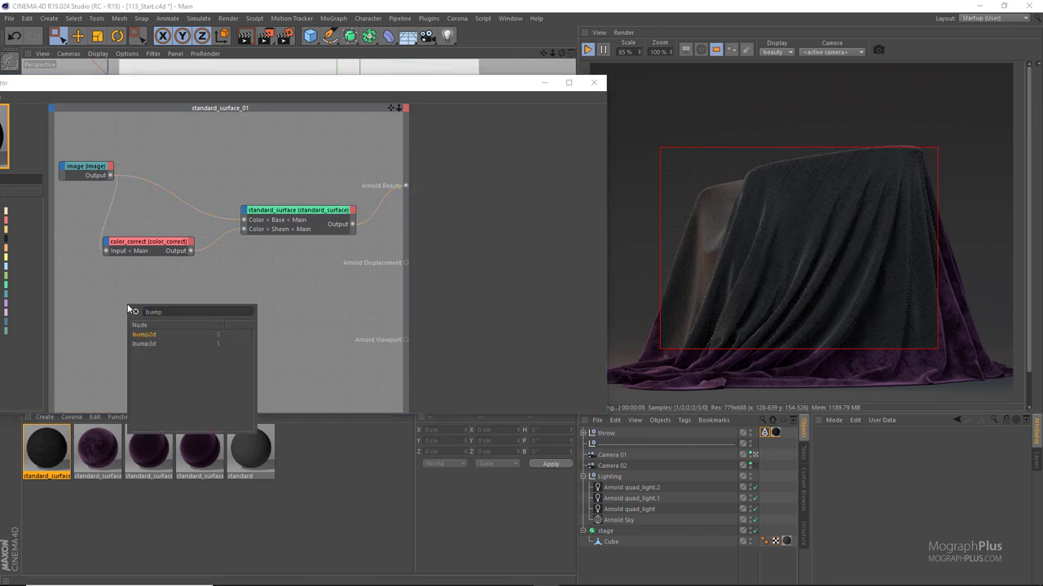
{"action": "key", "text": "Return"}
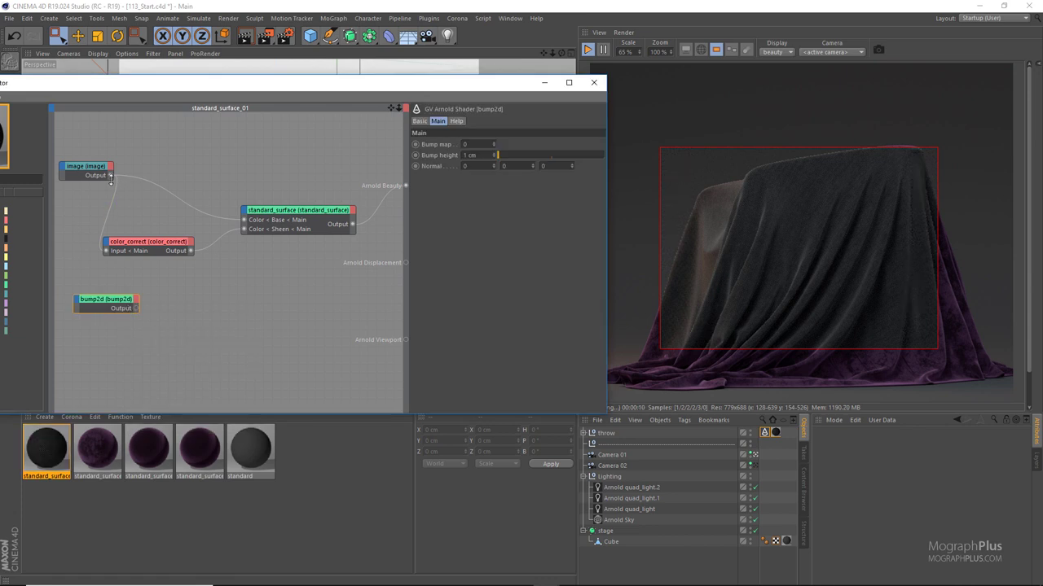
{"action": "left_click_drag", "start_coordinate": [111, 175], "coordinate": [195, 335]}
{"action": "left_click_drag", "start_coordinate": [172, 250], "coordinate": [190, 249]}
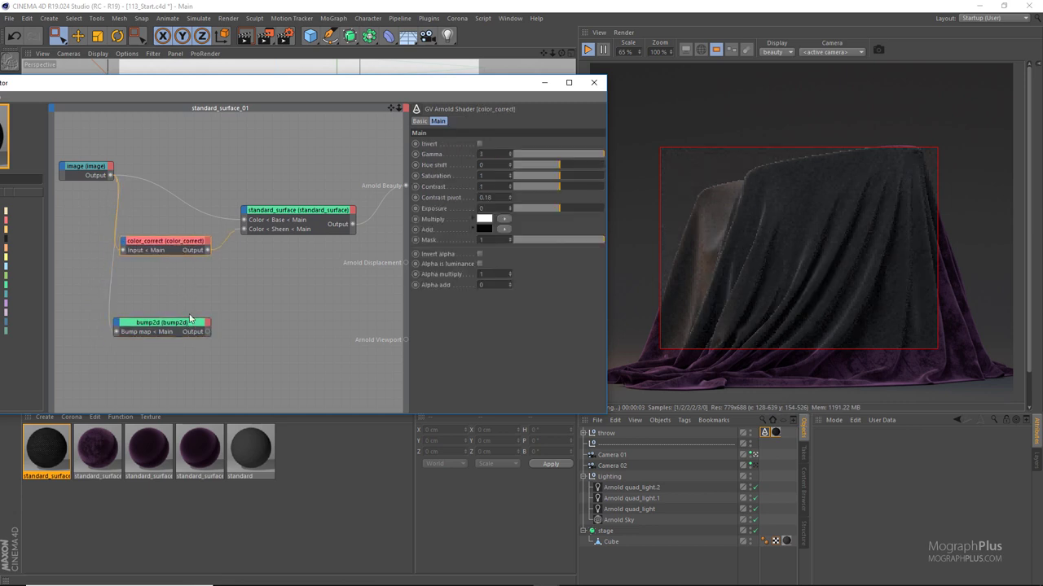
- Set the bump2d height to 0.85 cm and connect its output to the standard_surface's geometry normal
{"action": "left_click", "coordinate": [190, 320]}
{"action": "left_click", "coordinate": [469, 144]}
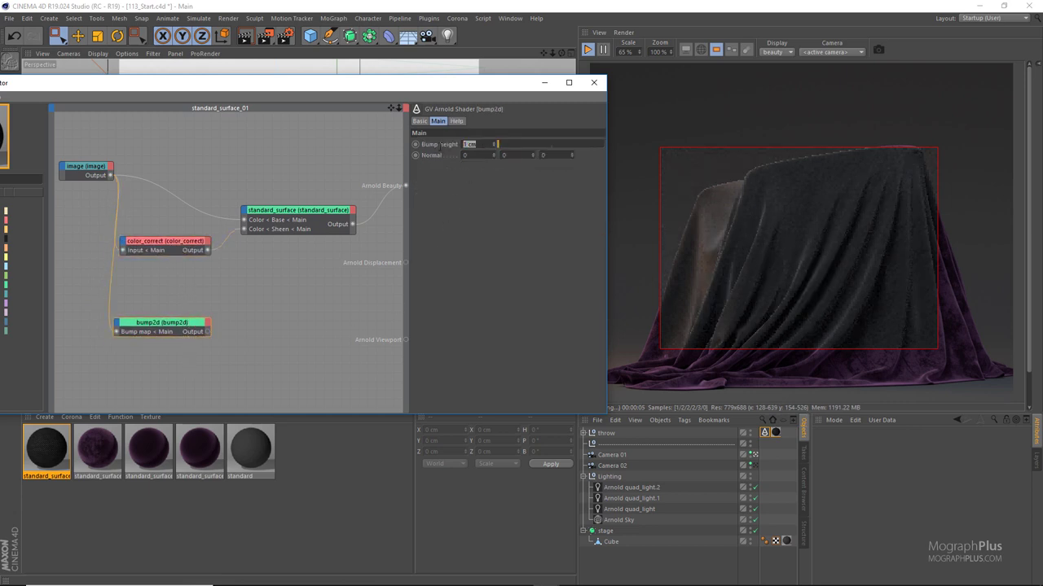
{"action": "type", "text": "0.85"}
{"action": "key", "text": "Return"}
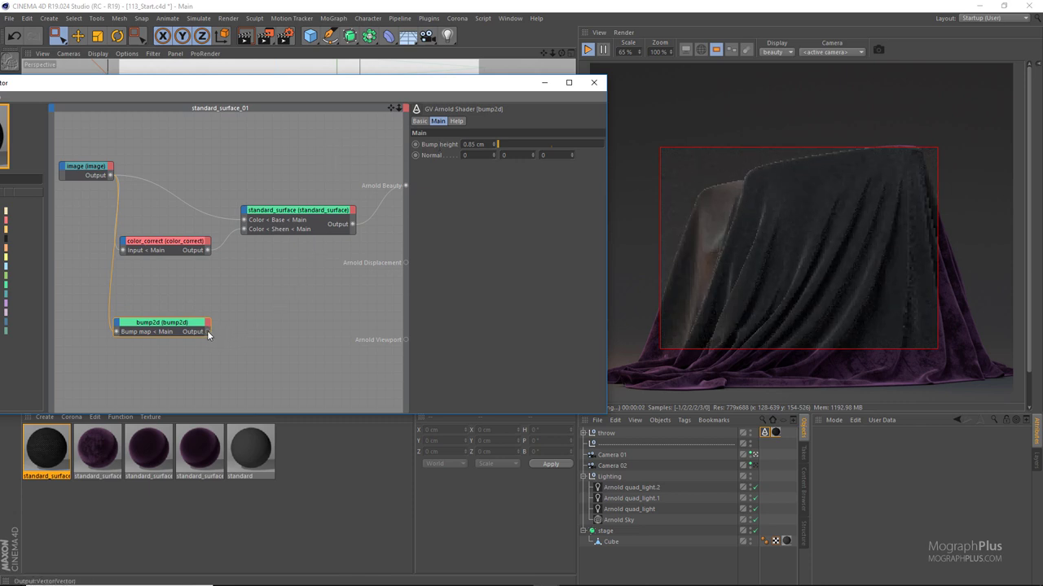
{"action": "left_click_drag", "start_coordinate": [207, 331], "coordinate": [352, 310]}
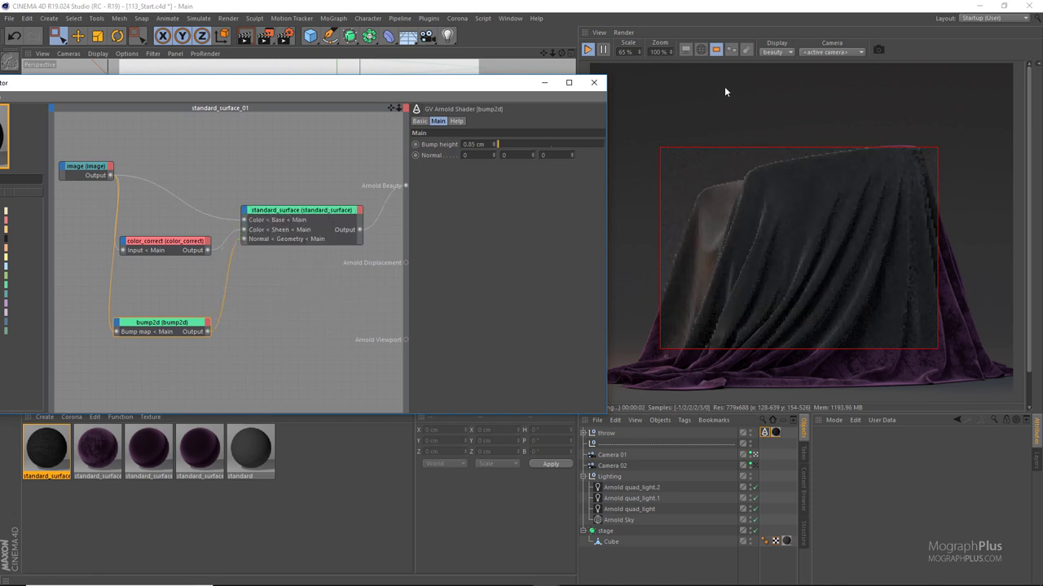
- Turn off the render region to render the whole throw
{"action": "mouse_move", "coordinate": [765, 151]}
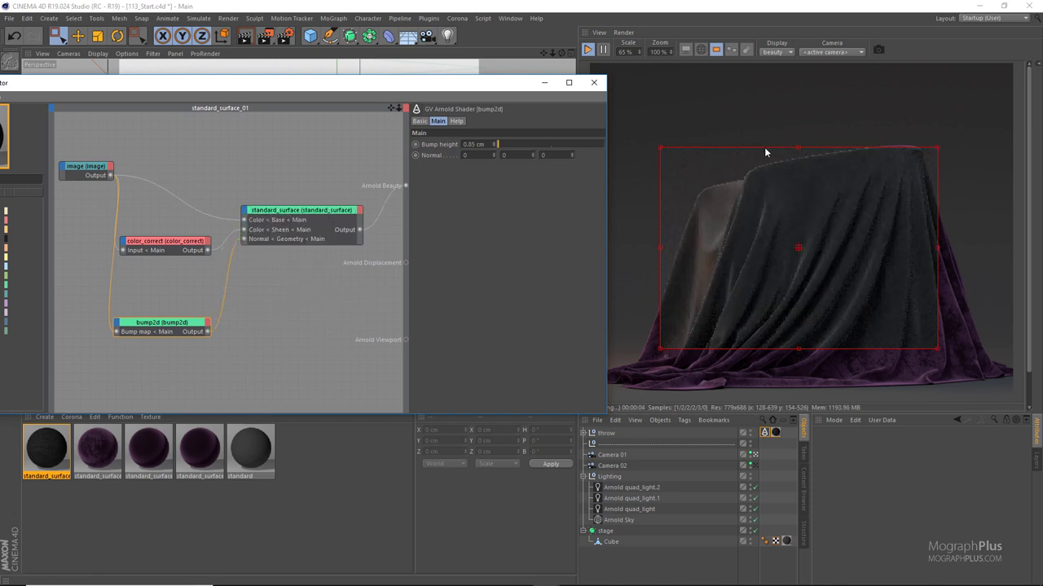
{"action": "left_click", "coordinate": [716, 50]}
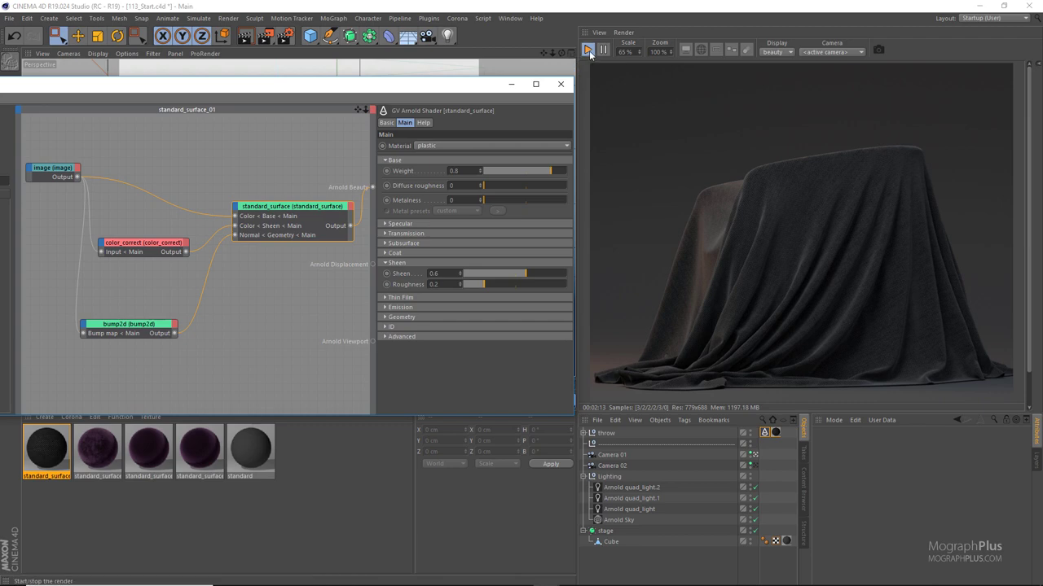
- Duplicate the dark fabric material, assign the copy to the throw and open its shader network
{"action": "left_click", "coordinate": [562, 84]}
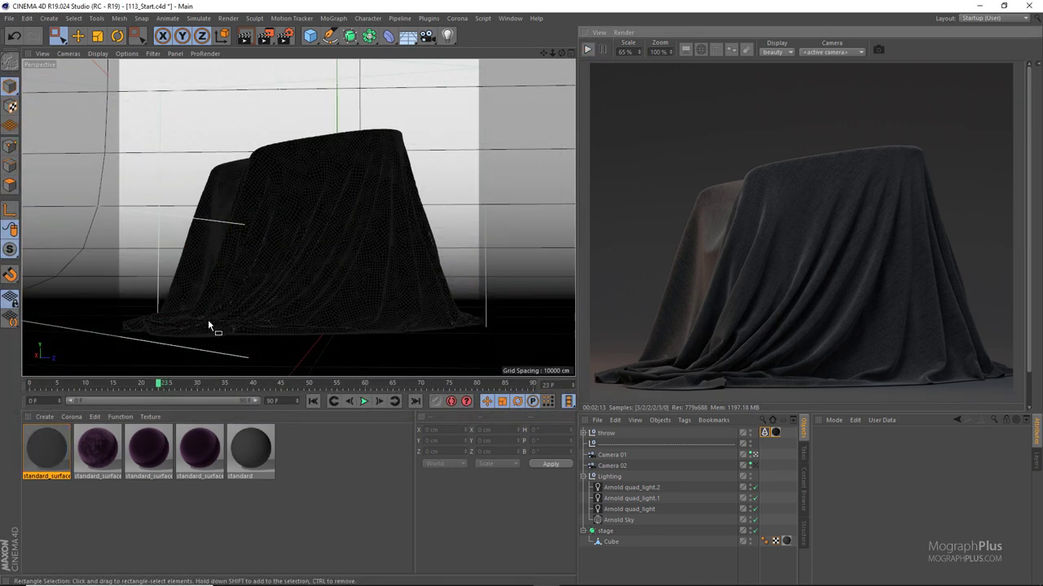
{"action": "left_click", "coordinate": [45, 453]}
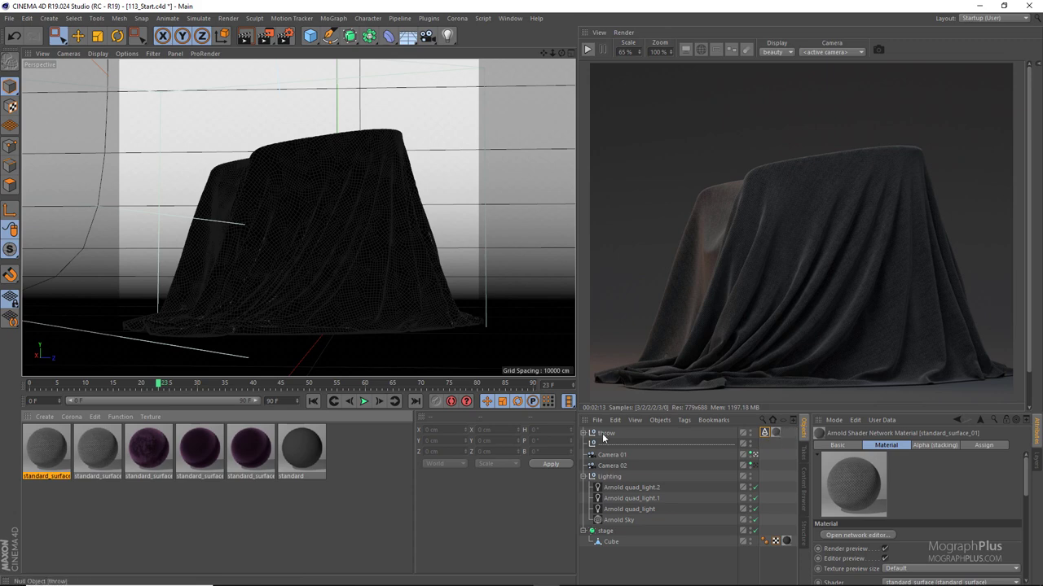
{"action": "double_click", "coordinate": [46, 460]}
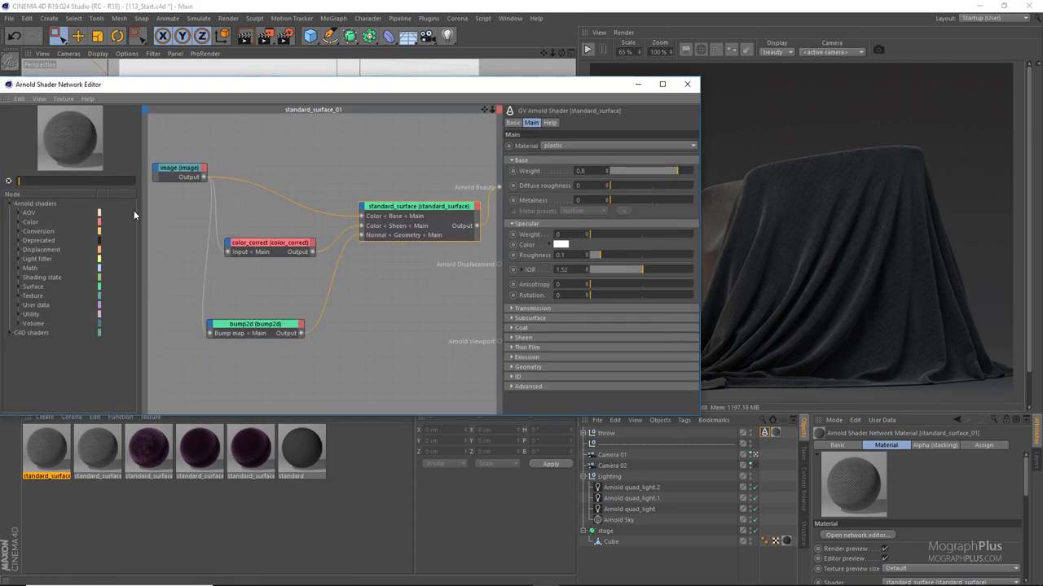
- Add a layer_rgba node above color_correct and connect the image output to its Layer 1 input
{"action": "double_click", "coordinate": [262, 163]}
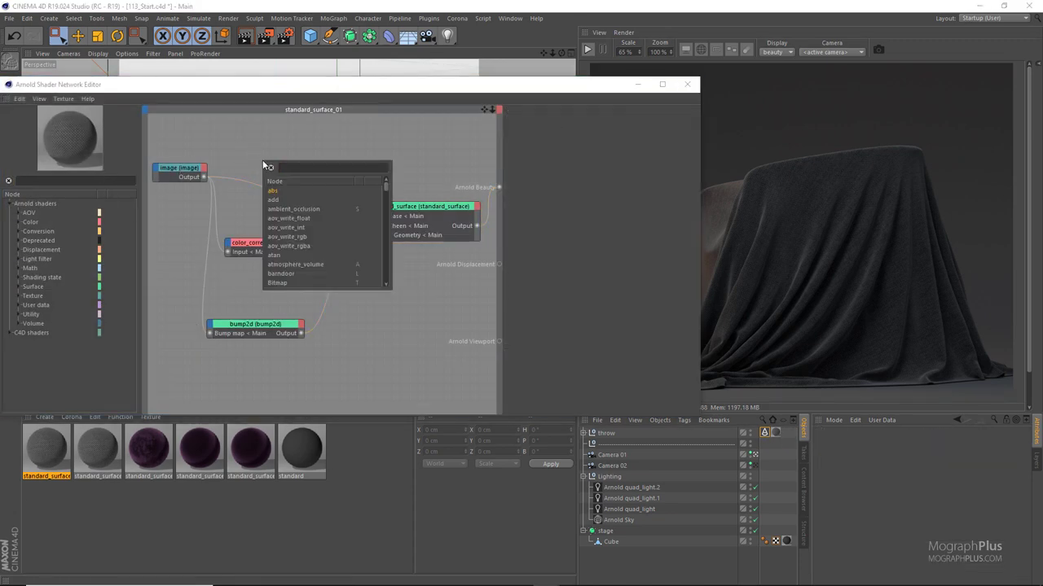
{"action": "type", "text": "layer"}
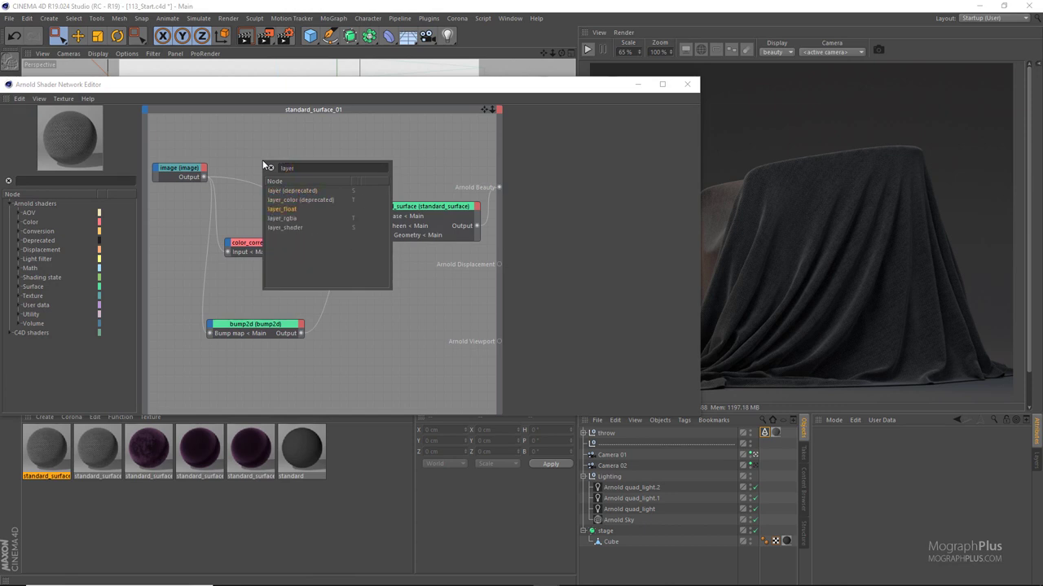
{"action": "key", "text": "Down"}
{"action": "key", "text": "Return"}
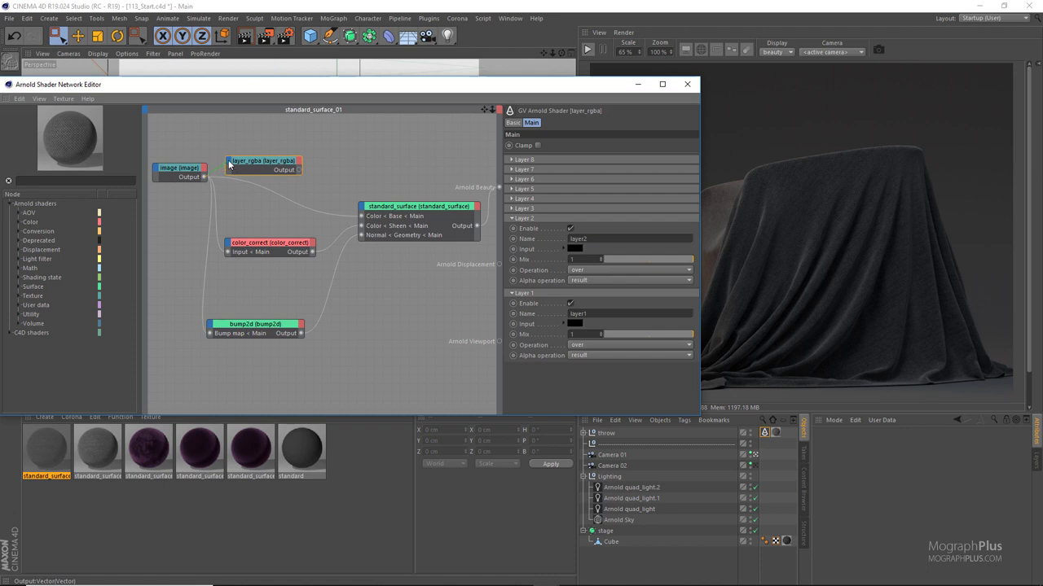
{"action": "left_click_drag", "start_coordinate": [229, 164], "coordinate": [300, 247]}
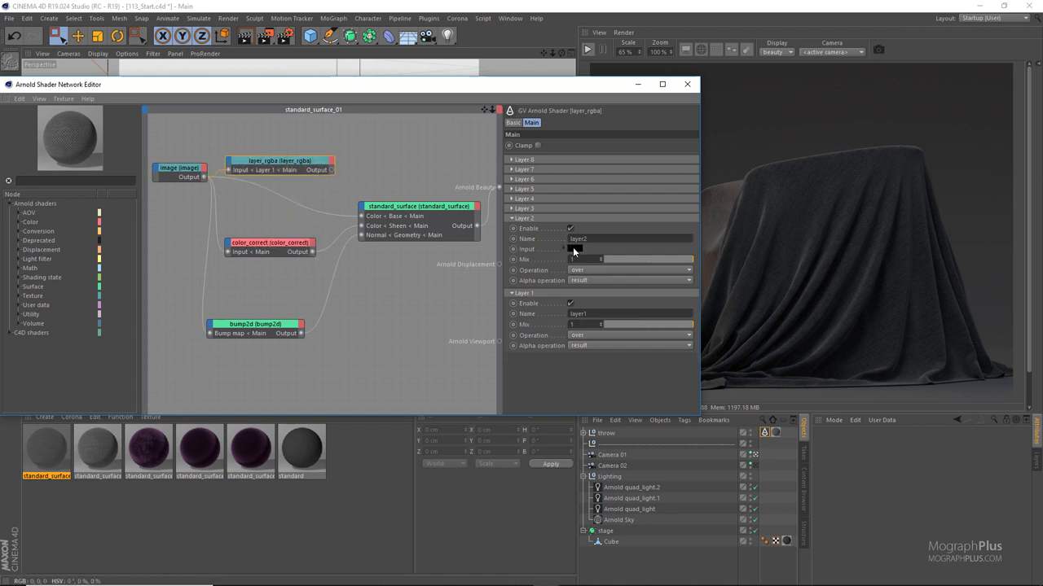
- Set the layer_rgba Layer 2 input to a muted mauve palette swatch and its operation to negation
{"action": "left_click", "coordinate": [575, 249]}
{"action": "left_click", "coordinate": [626, 231]}
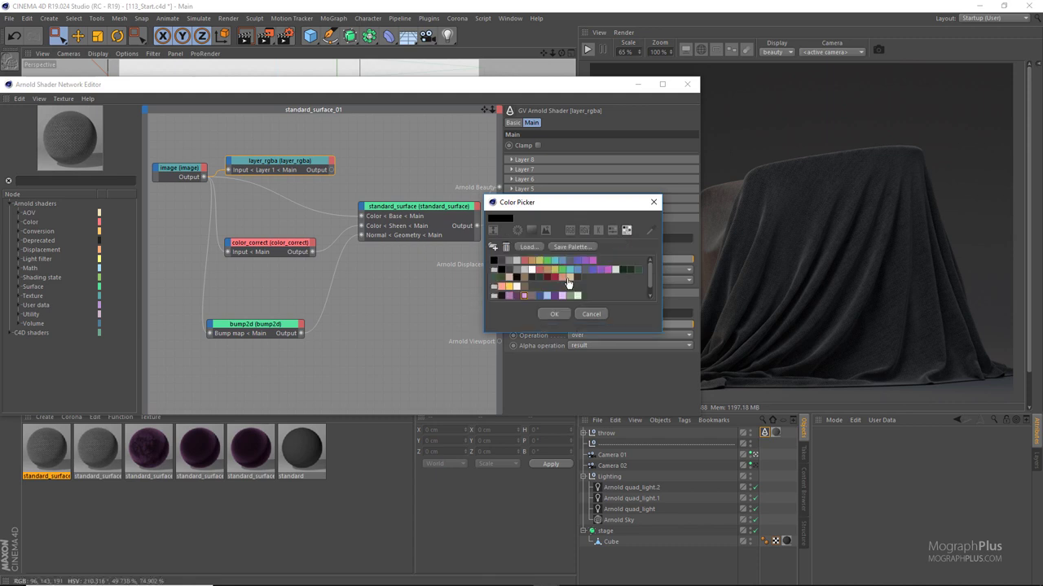
{"action": "left_click", "coordinate": [529, 296]}
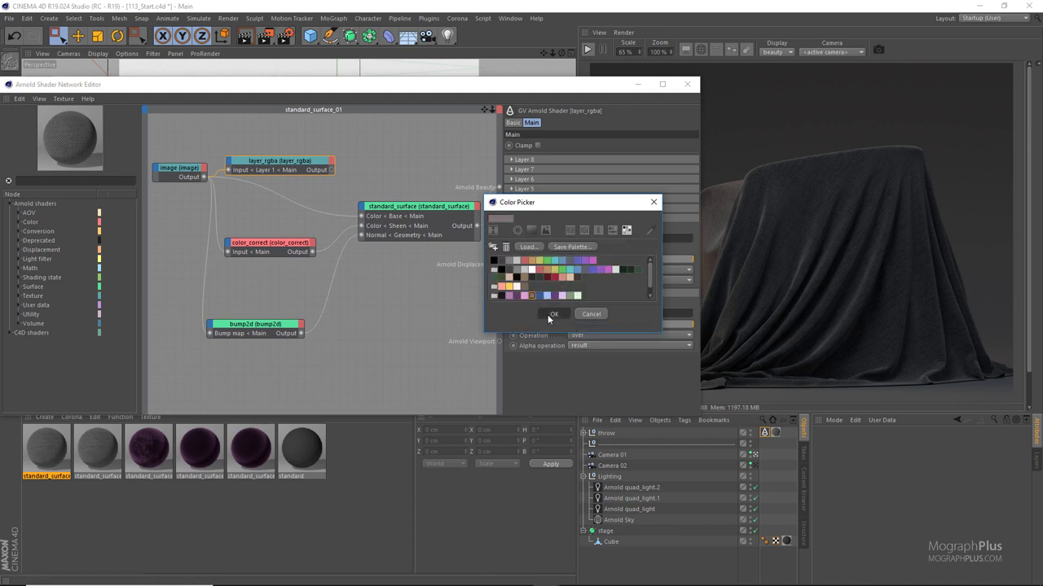
{"action": "left_click", "coordinate": [552, 314]}
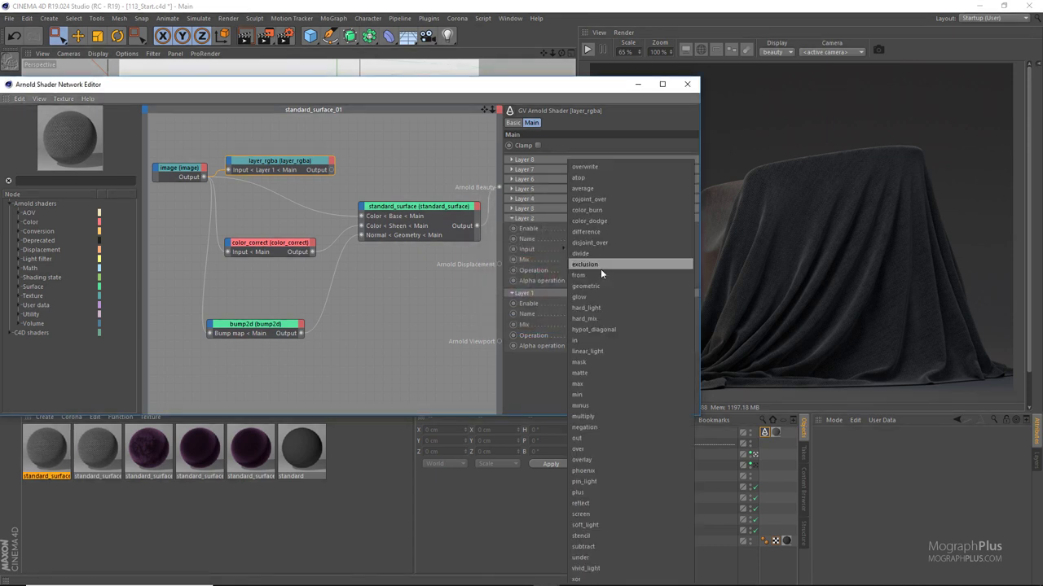
{"action": "left_click", "coordinate": [601, 271]}
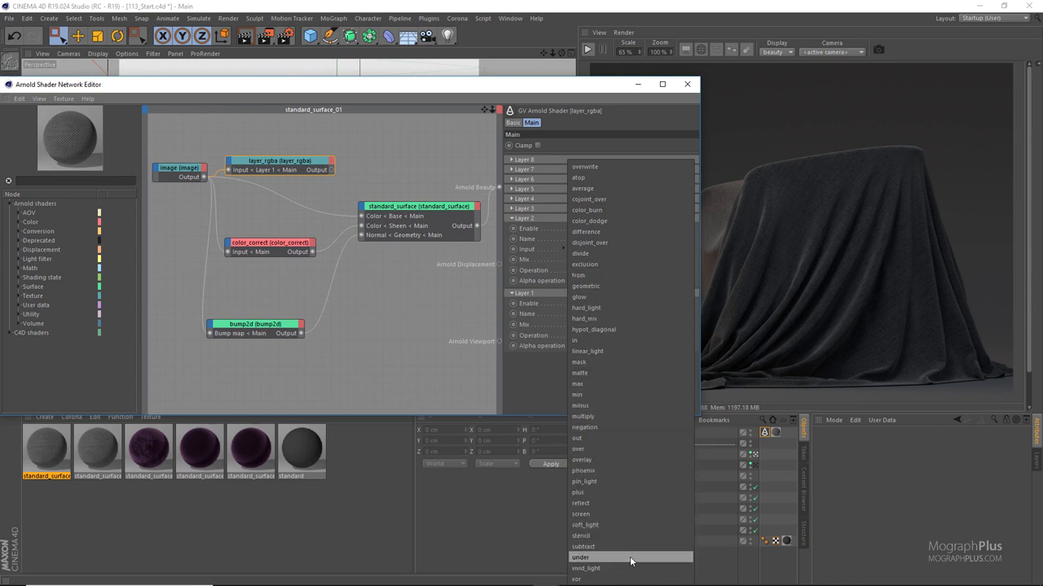
{"action": "left_click", "coordinate": [619, 428]}
- Connect the layer_rgba output to the standard_surface base color and the color_correct input, moving the lower nodes down for room
{"action": "left_click_drag", "start_coordinate": [331, 169], "coordinate": [361, 217]}
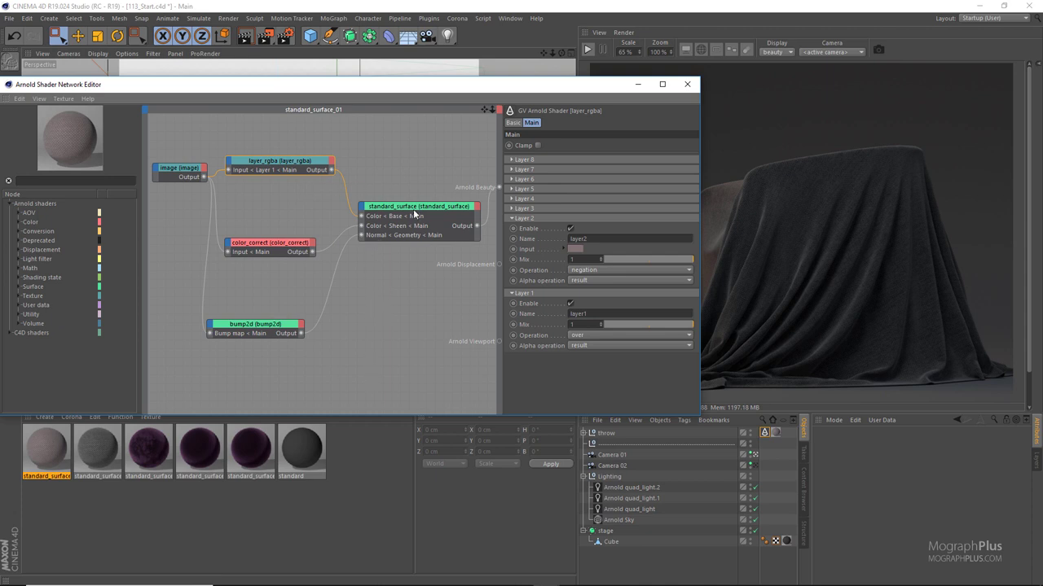
{"action": "left_click_drag", "start_coordinate": [279, 222], "coordinate": [280, 340]}
{"action": "left_click", "coordinate": [288, 297]}
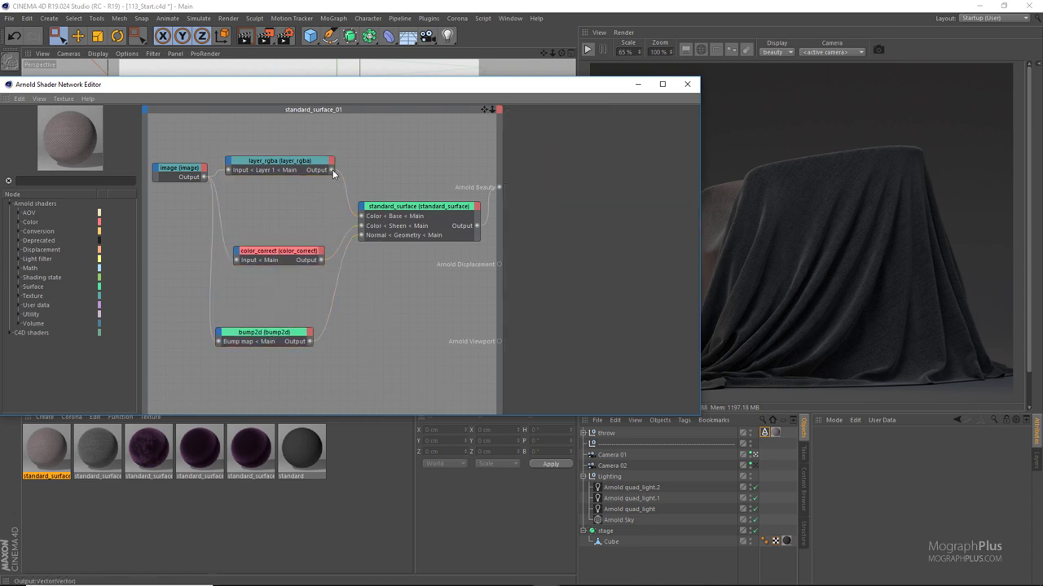
{"action": "left_click_drag", "start_coordinate": [332, 169], "coordinate": [236, 260]}
- Set the standard_surface sheen weight to 0.8
{"action": "left_click", "coordinate": [440, 207]}
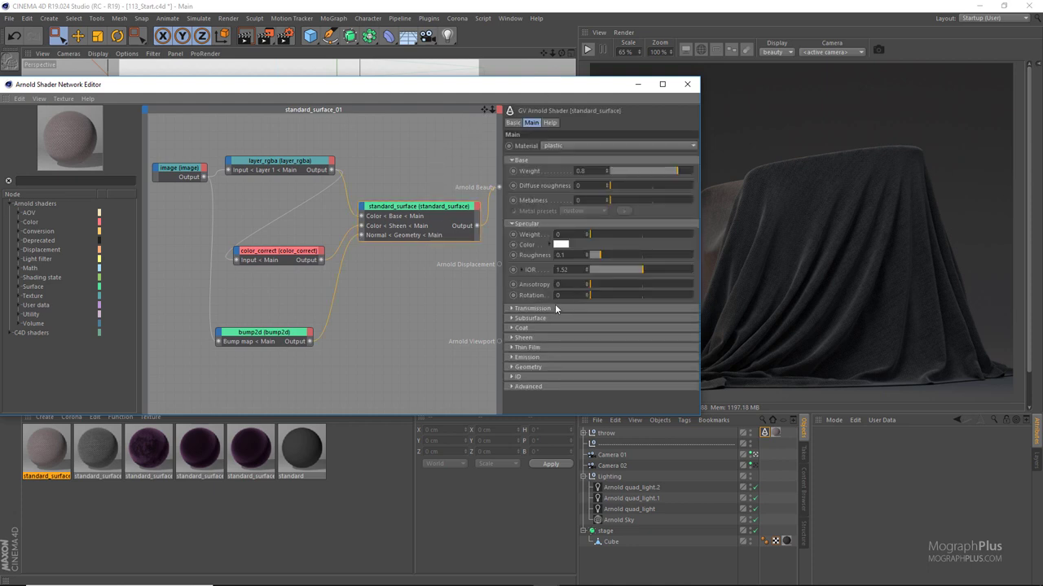
{"action": "left_click", "coordinate": [523, 338]}
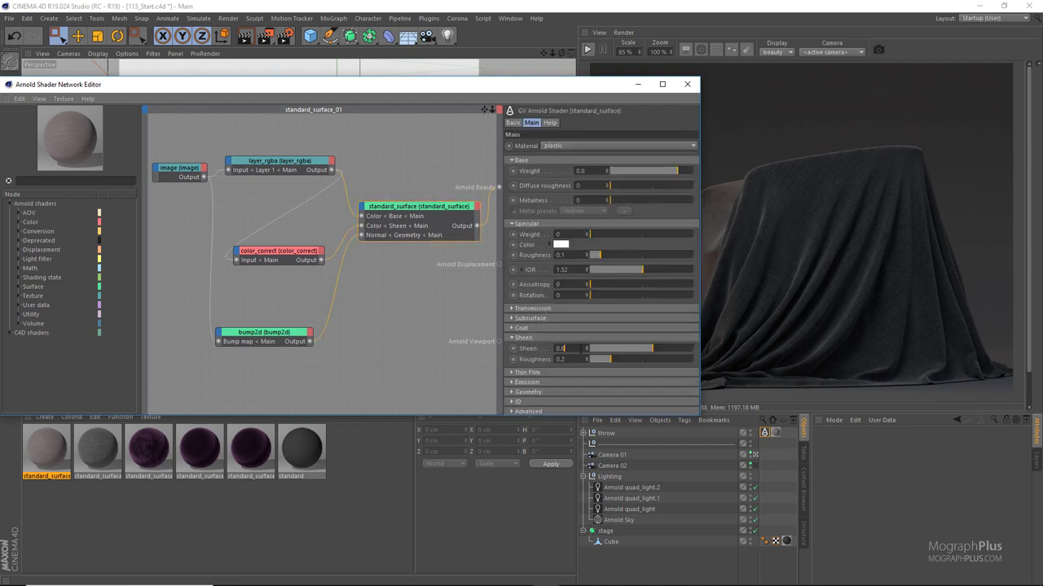
{"action": "left_click_drag", "start_coordinate": [583, 349], "coordinate": [579, 350]}
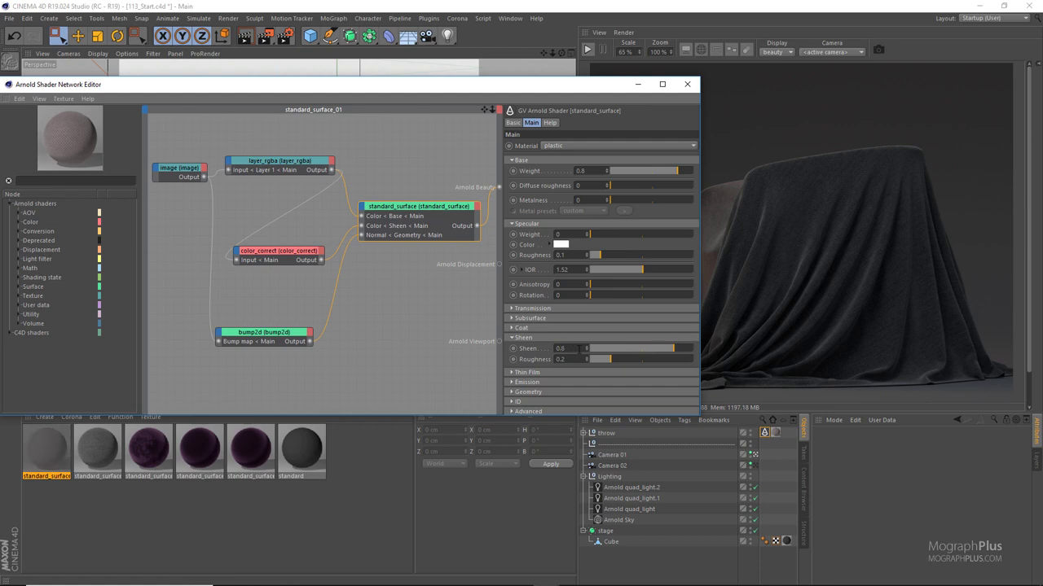
- Render the throw with the mauve-tinted fabric, close the shader network and stop the render
{"action": "left_click_drag", "start_coordinate": [459, 89], "coordinate": [418, 96]}
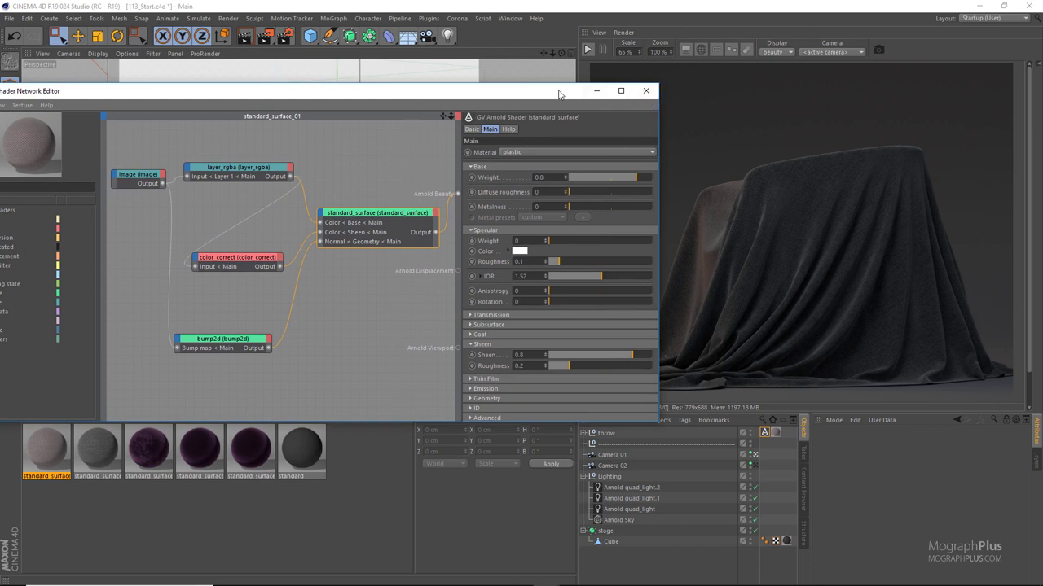
{"action": "left_click_drag", "start_coordinate": [559, 92], "coordinate": [472, 91]}
{"action": "left_click", "coordinate": [586, 50]}
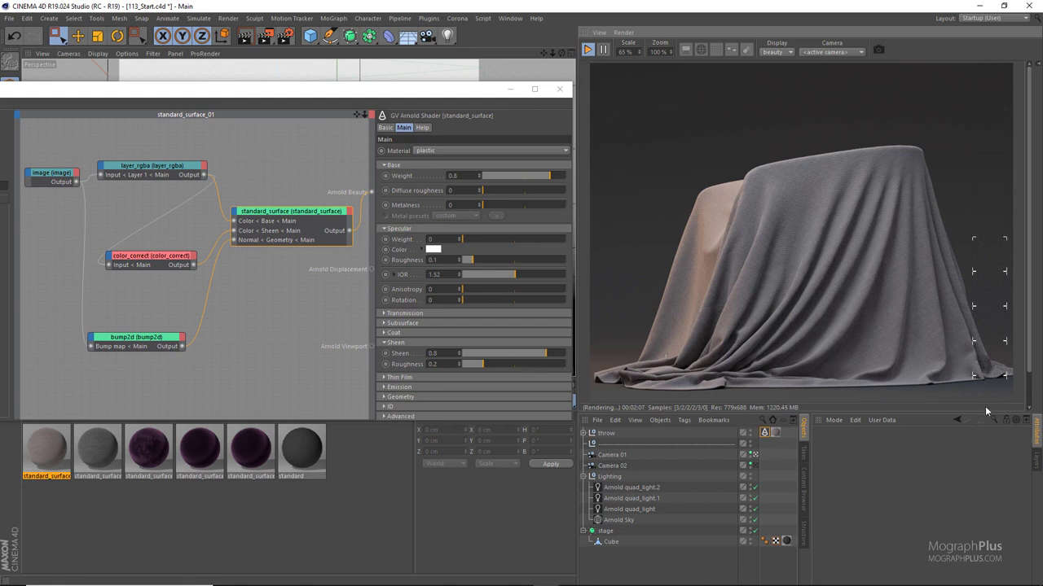
{"action": "left_click", "coordinate": [559, 88]}
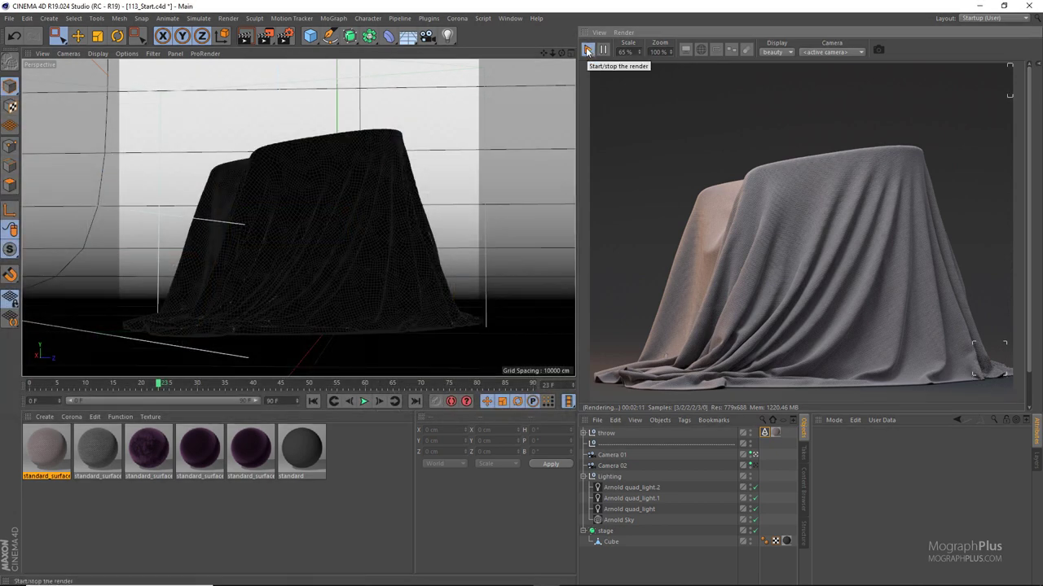
{"action": "left_click", "coordinate": [587, 50]}
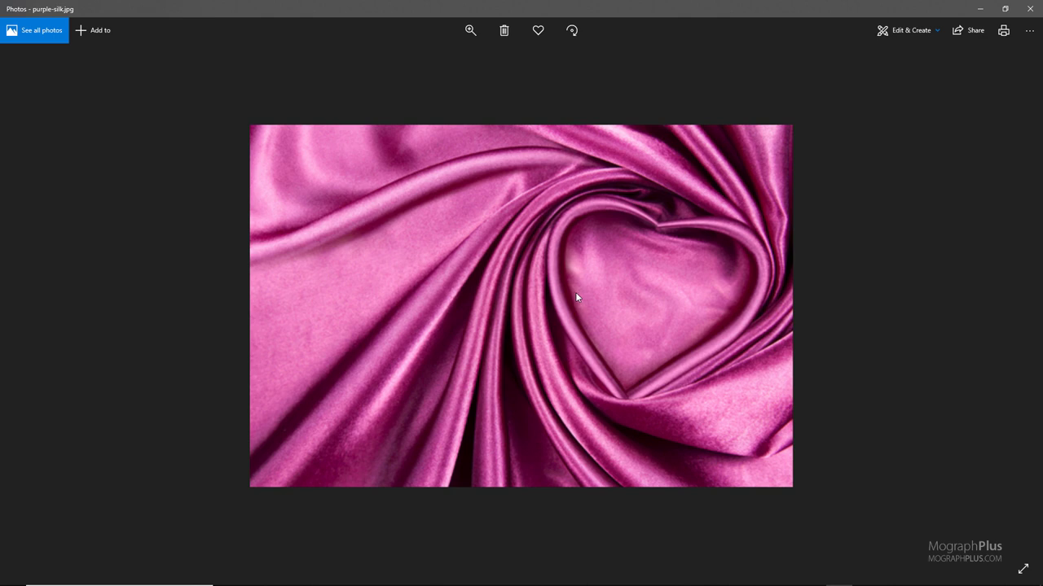
- Close the purple-silk.jpg reference photo, then create a new Arnold standard_surface material and assign it to the throw
{"action": "left_click", "coordinate": [1029, 8]}
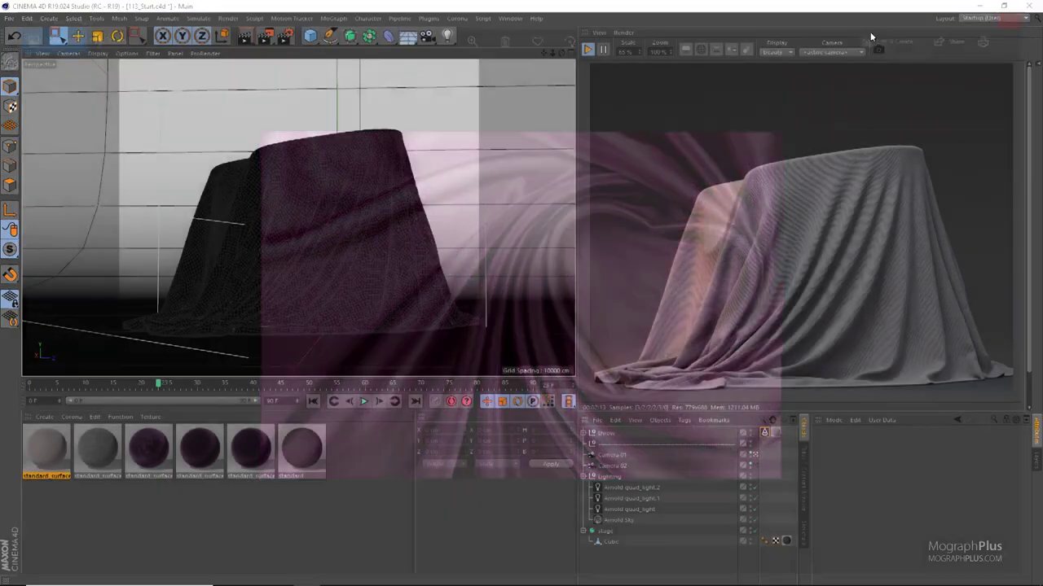
{"action": "left_click", "coordinate": [44, 417]}
{"action": "mouse_move", "coordinate": [84, 465]}
{"action": "mouse_move", "coordinate": [174, 476]}
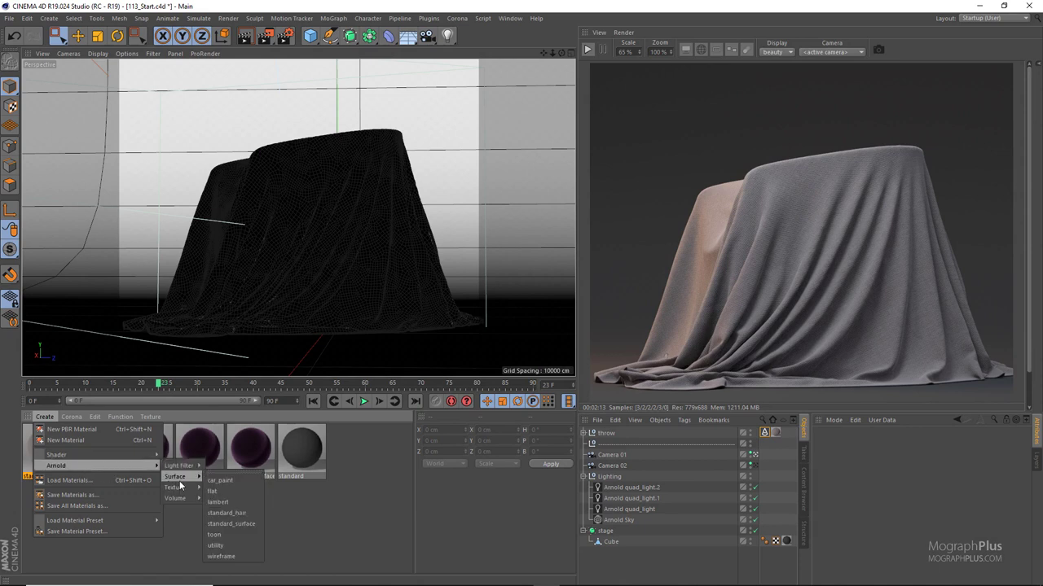
{"action": "left_click", "coordinate": [233, 524]}
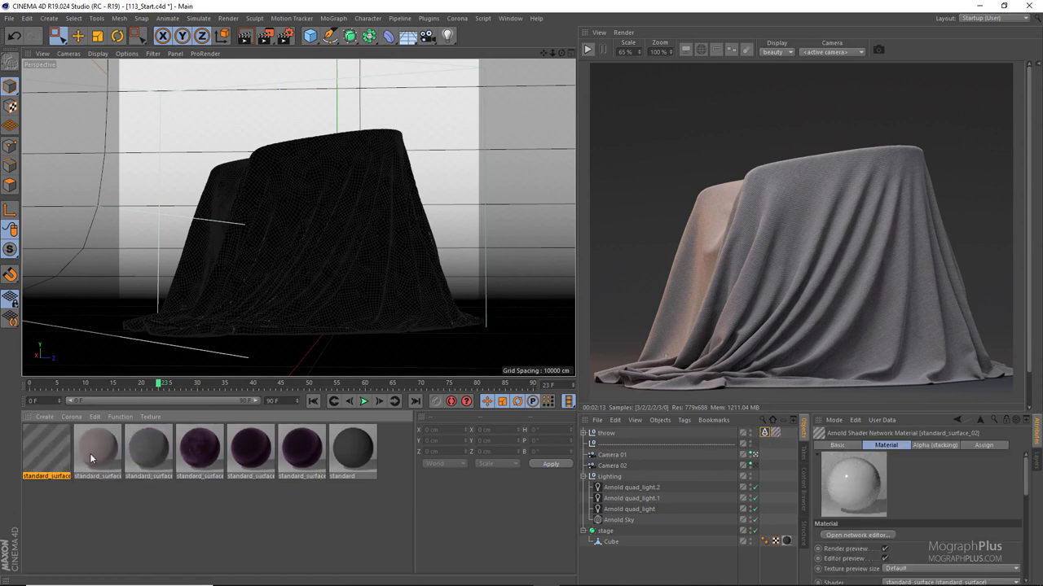
- Set the new material's specular weight to 0 and open its shader network, making room beside the standard_surface node
{"action": "double_click", "coordinate": [46, 448]}
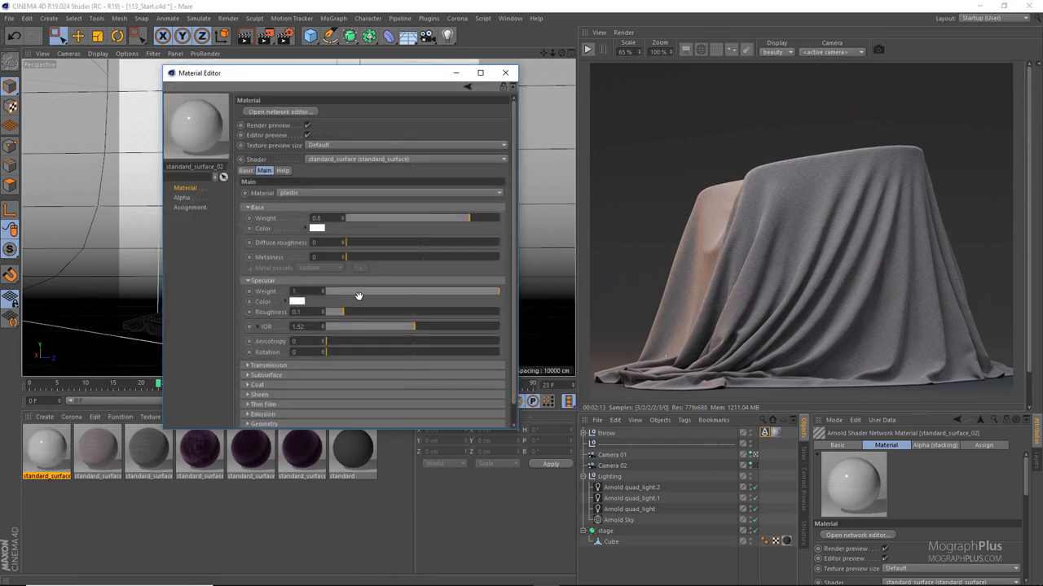
{"action": "left_click", "coordinate": [330, 291]}
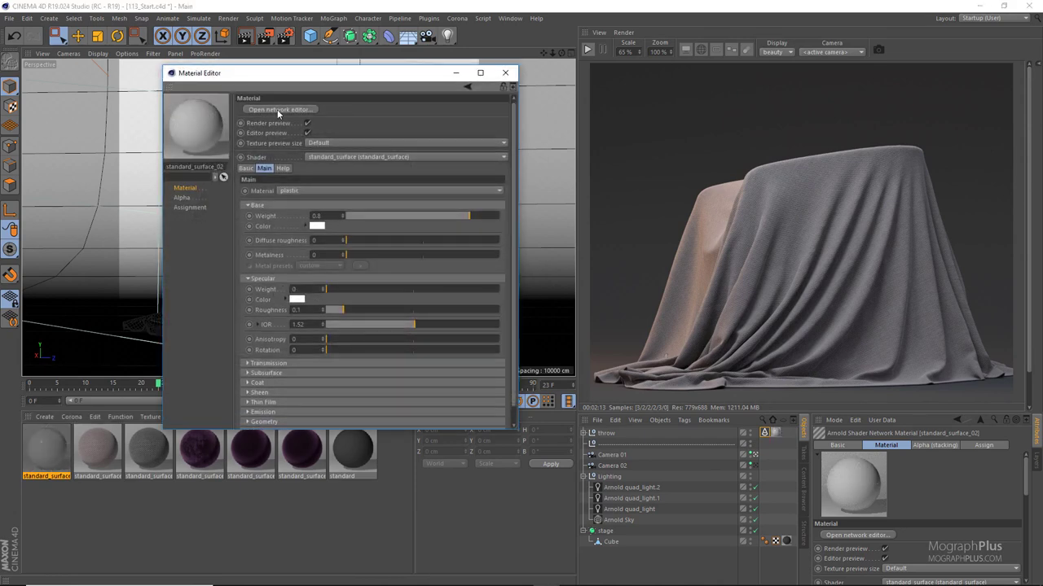
{"action": "left_click", "coordinate": [279, 109]}
{"action": "left_click_drag", "start_coordinate": [365, 198], "coordinate": [308, 300]}
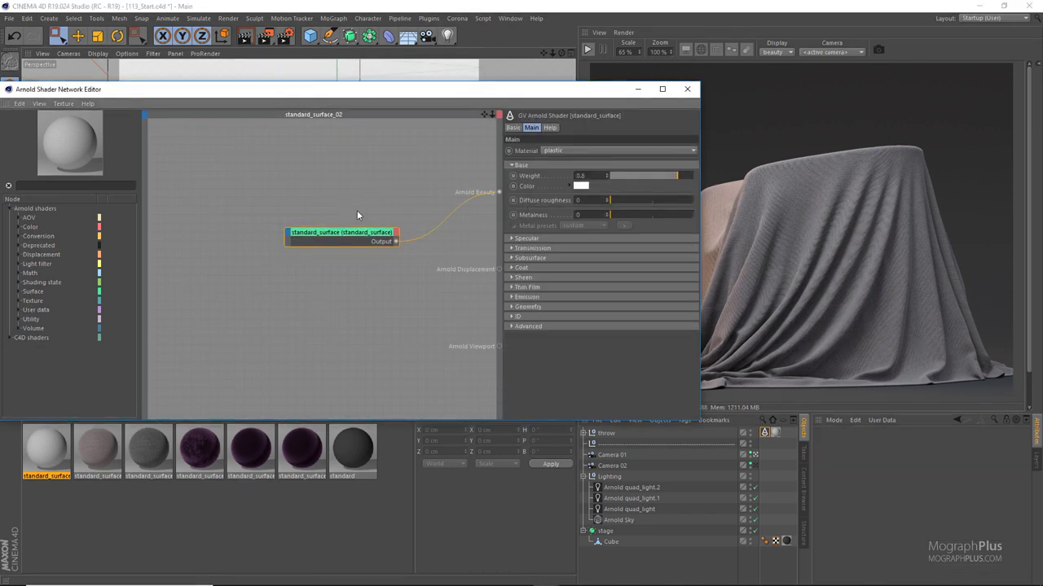
{"action": "left_click_drag", "start_coordinate": [329, 239], "coordinate": [375, 213]}
- Add a facing_ratio node and connect its output to the standard_surface base color
{"action": "left_click", "coordinate": [256, 249]}
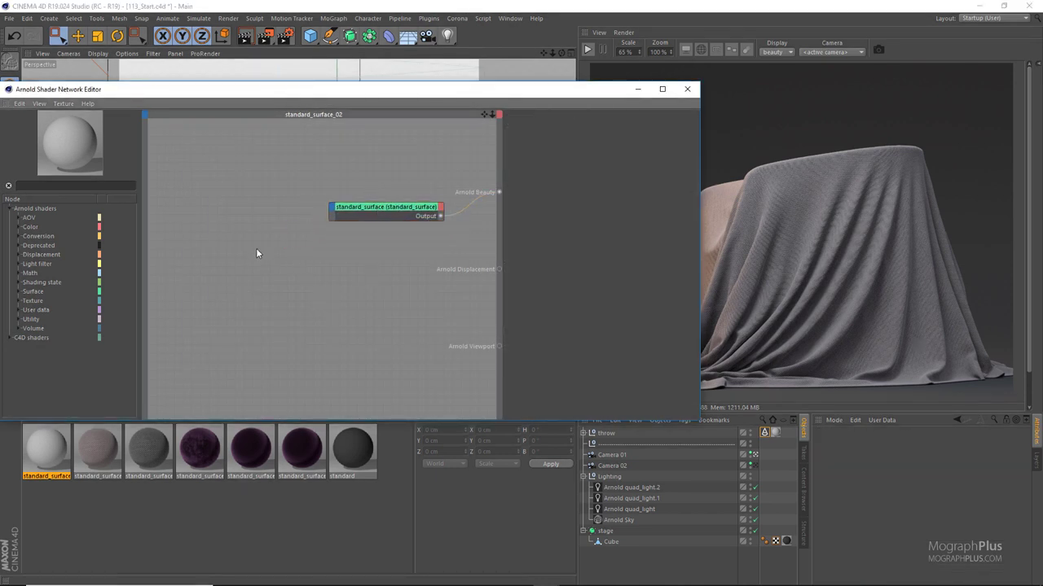
{"action": "key", "text": "Tab"}
{"action": "type", "text": "fac"}
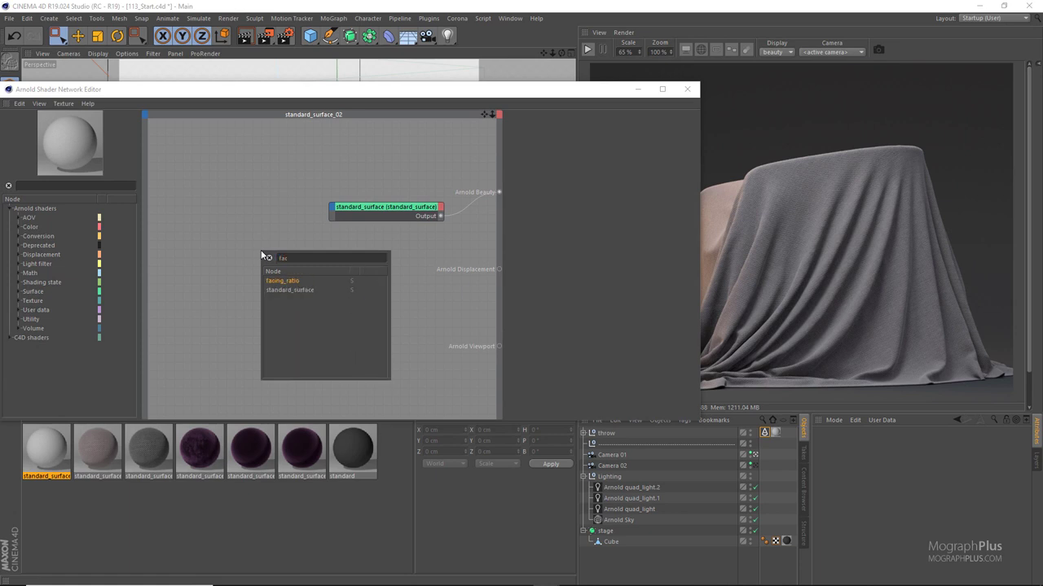
{"action": "type", "text": "i"}
{"action": "key", "text": "Return"}
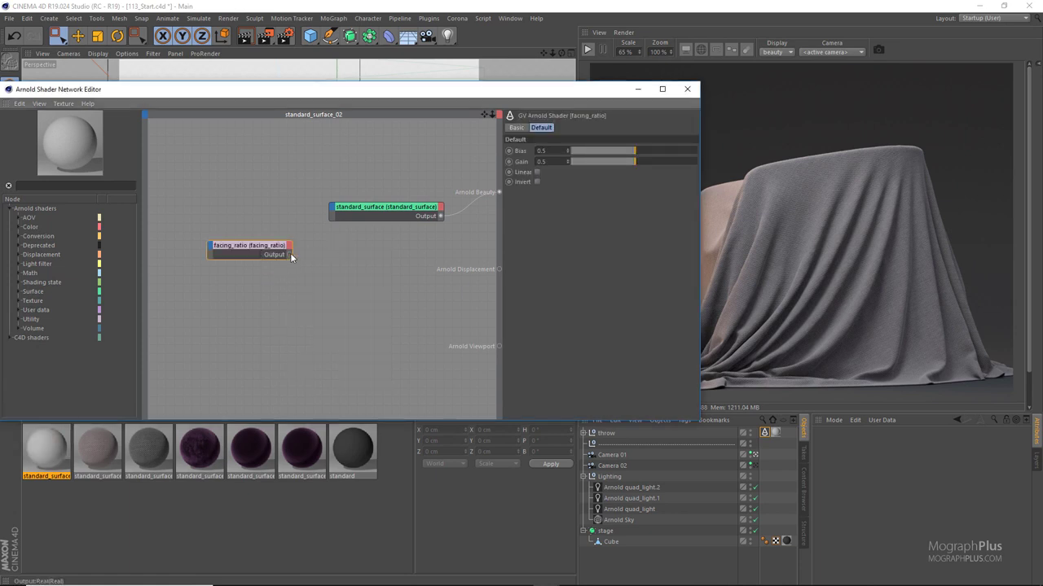
{"action": "left_click_drag", "start_coordinate": [290, 254], "coordinate": [341, 210]}
{"action": "mouse_move", "coordinate": [349, 212]}
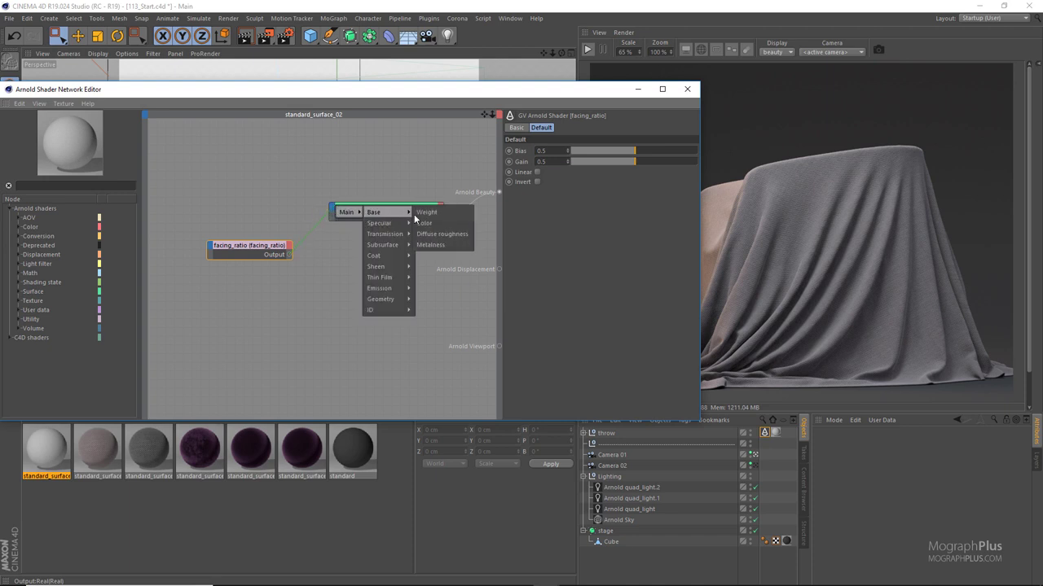
{"action": "left_click", "coordinate": [430, 223]}
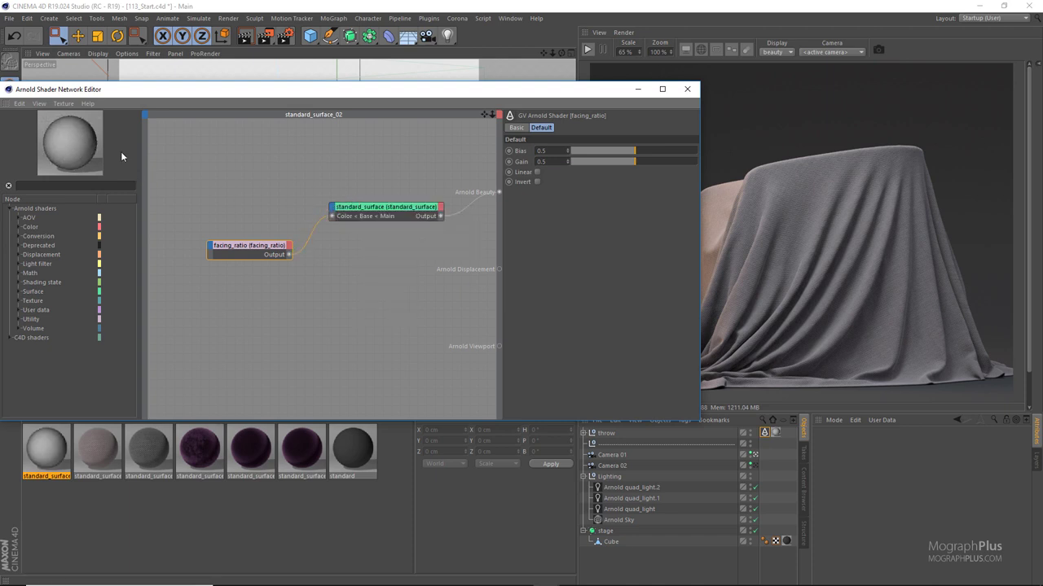
- Set the material preview size to Huge and spread the facing_ratio and standard_surface nodes apart
{"action": "right_click", "coordinate": [87, 138]}
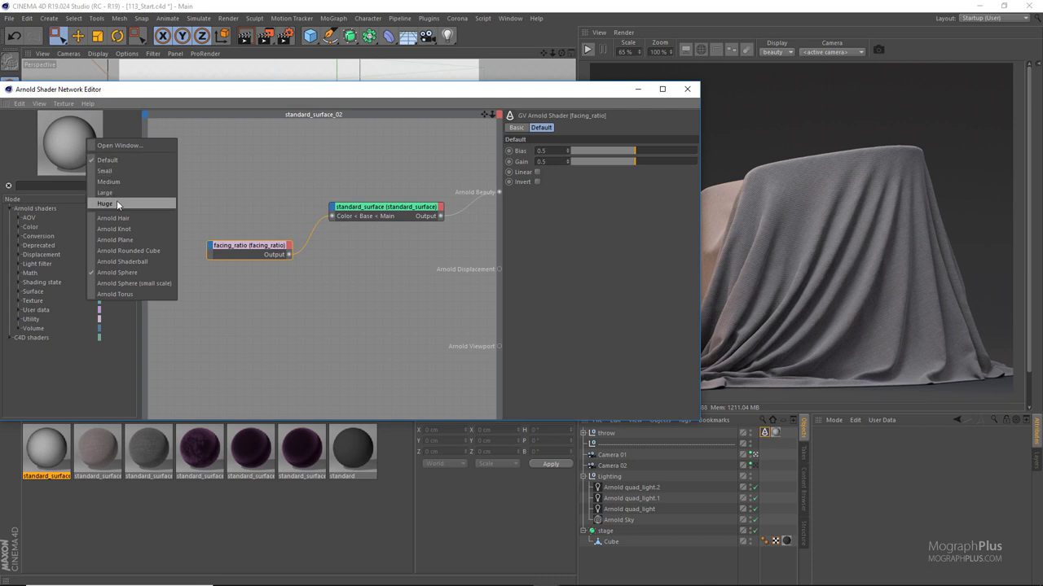
{"action": "left_click", "coordinate": [116, 202]}
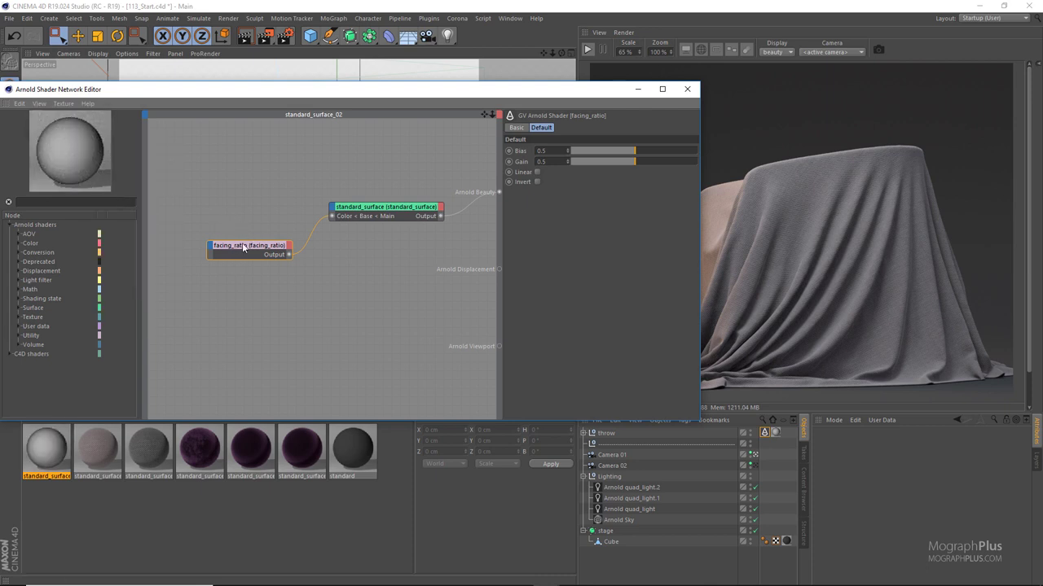
{"action": "left_click_drag", "start_coordinate": [242, 246], "coordinate": [208, 209]}
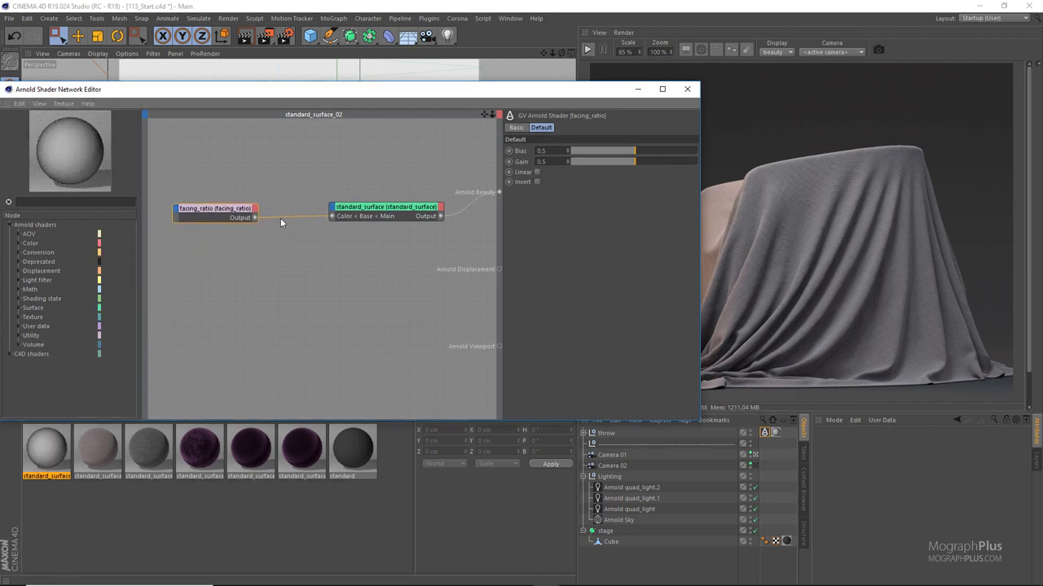
{"action": "left_click_drag", "start_coordinate": [335, 209], "coordinate": [371, 207]}
{"action": "left_click", "coordinate": [211, 213]}
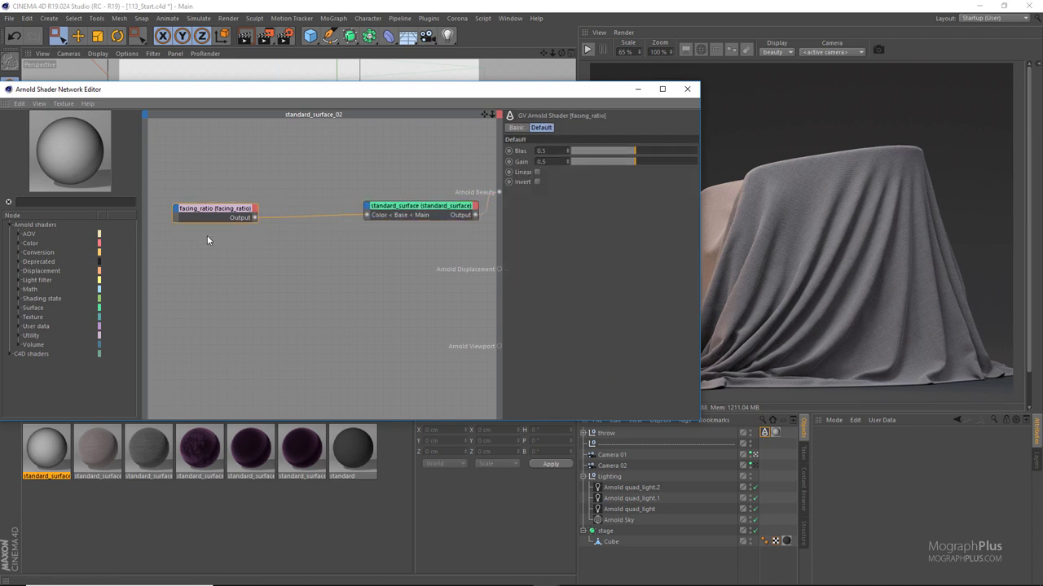
- Add a ramp_float node between facing_ratio and standard_surface, feeding the facing ratio into its Input port
{"action": "key", "text": "Tab"}
{"action": "type", "text": "ramp"}
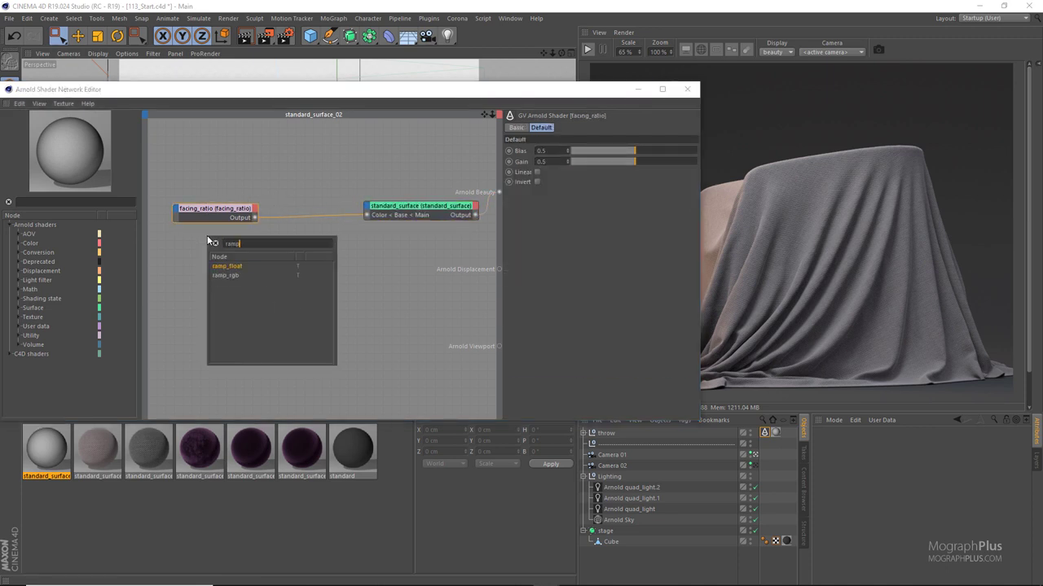
{"action": "key", "text": "Return"}
{"action": "key", "text": "Down"}
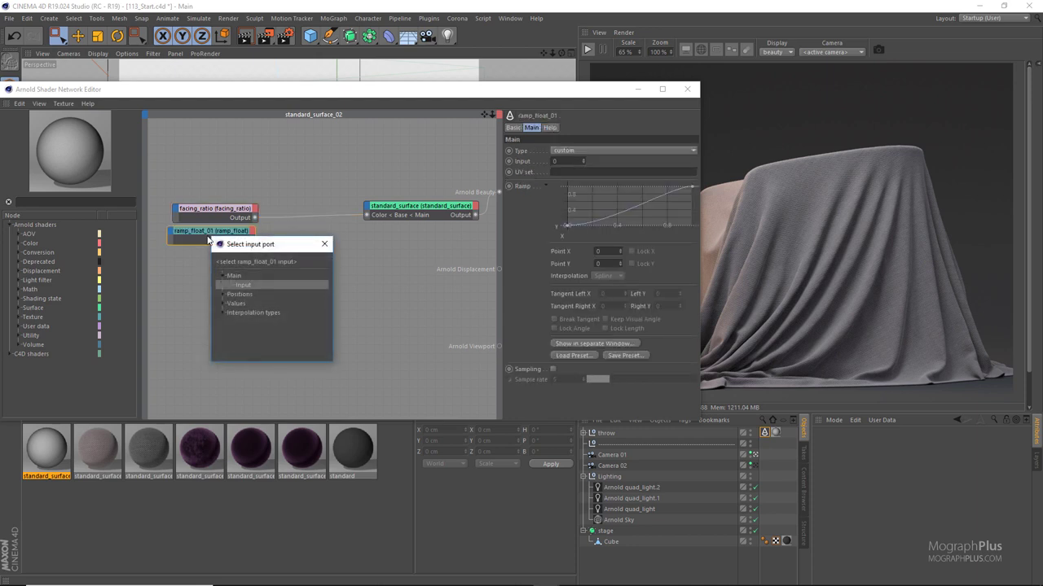
{"action": "key", "text": "Return"}
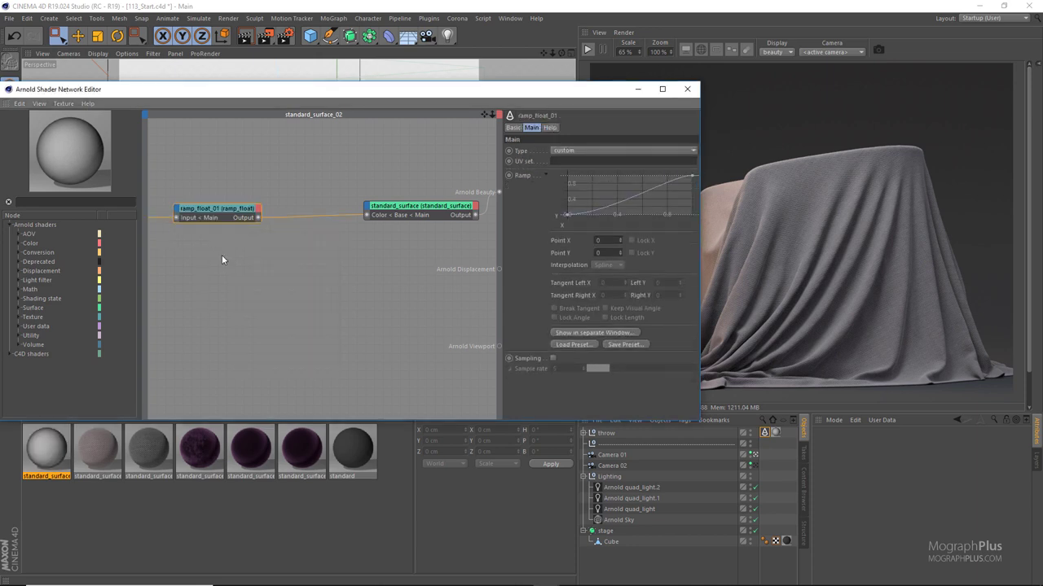
- Space out the facing_ratio, ramp_float and standard_surface nodes in the shader network
{"action": "middle_click_drag", "start_coordinate": [243, 241], "coordinate": [316, 249]}
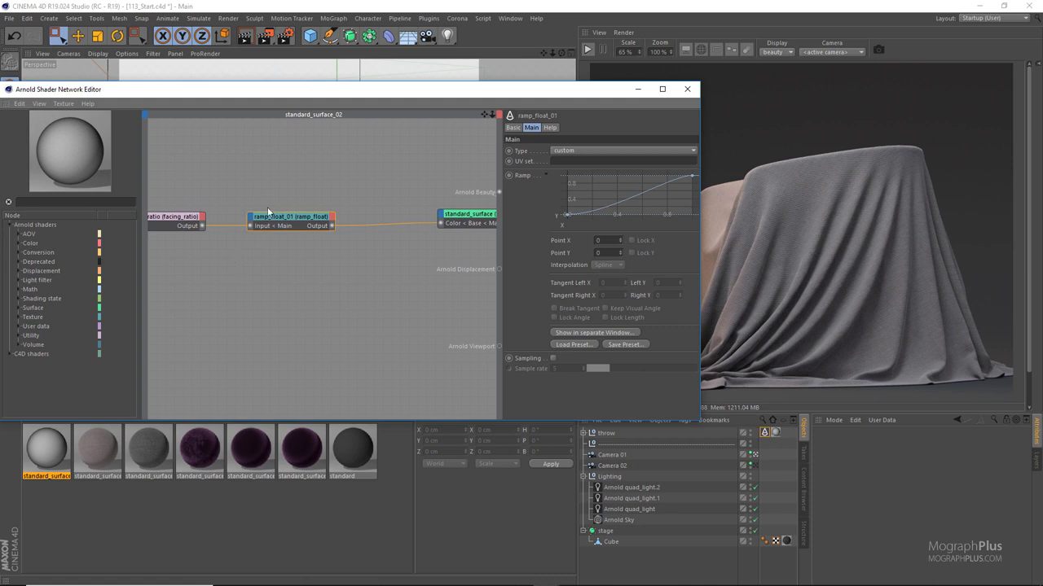
{"action": "left_click_drag", "start_coordinate": [304, 221], "coordinate": [350, 221]}
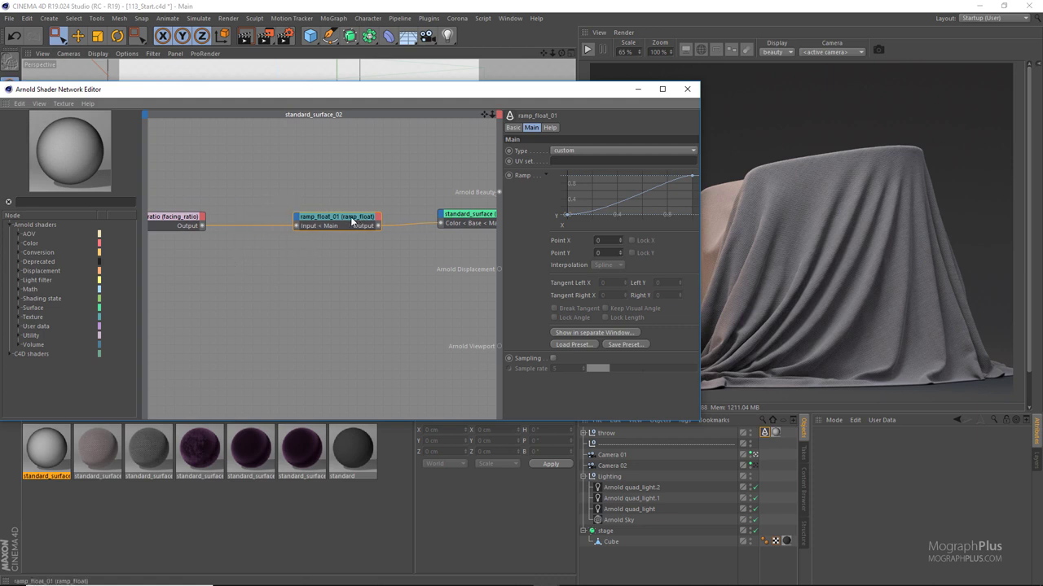
{"action": "left_click_drag", "start_coordinate": [183, 219], "coordinate": [253, 217]}
{"action": "middle_click_drag", "start_coordinate": [426, 211], "coordinate": [363, 210]}
{"action": "left_click", "coordinate": [282, 222]}
{"action": "left_click_drag", "start_coordinate": [290, 221], "coordinate": [309, 221]}
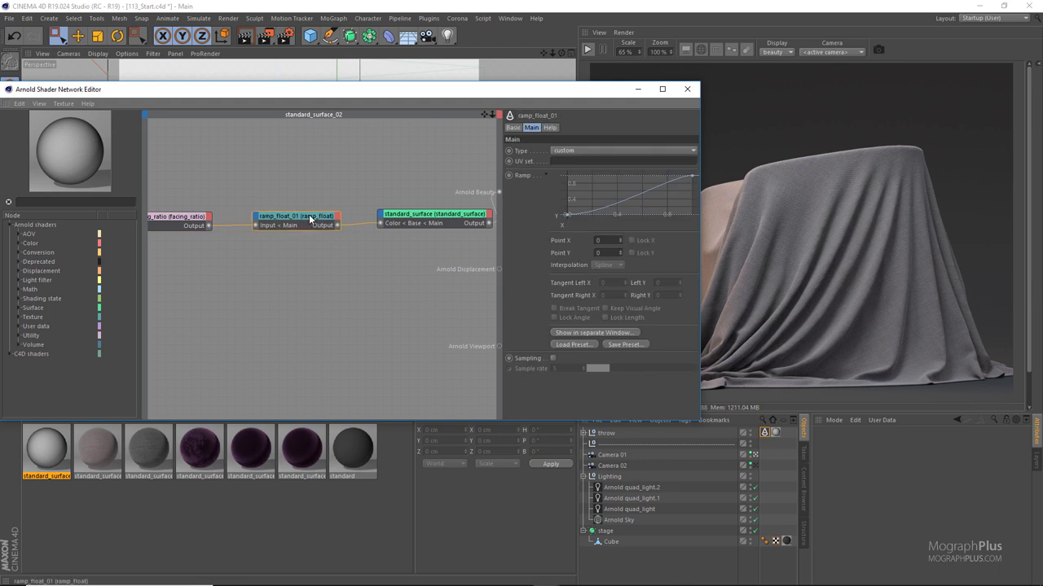
- Show the ramp_float node's ramp curve in a separate window and enlarge that window
{"action": "left_click_drag", "start_coordinate": [472, 97], "coordinate": [517, 96]}
{"action": "left_click", "coordinate": [264, 209]}
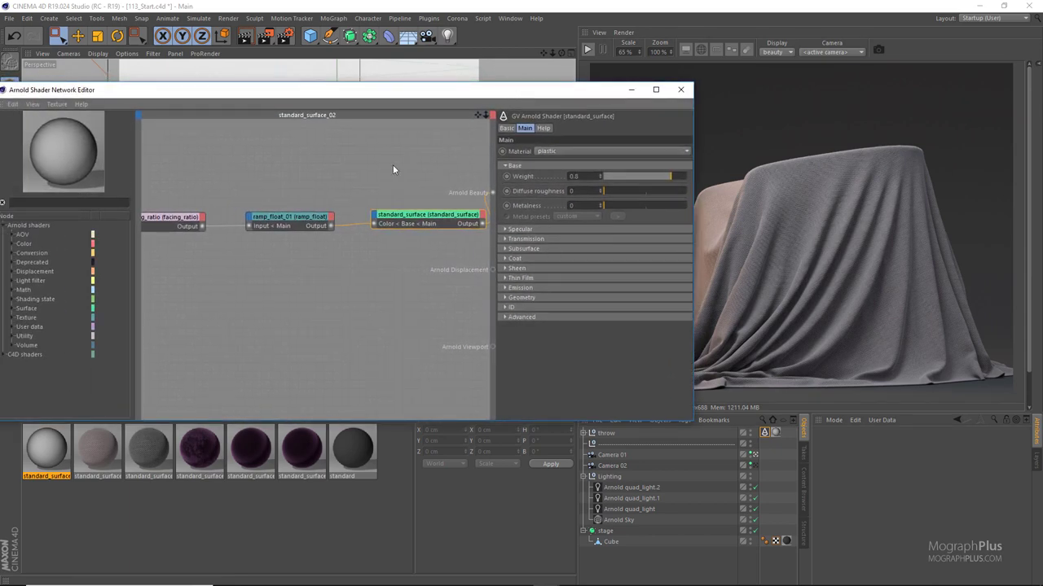
{"action": "left_click", "coordinate": [293, 228]}
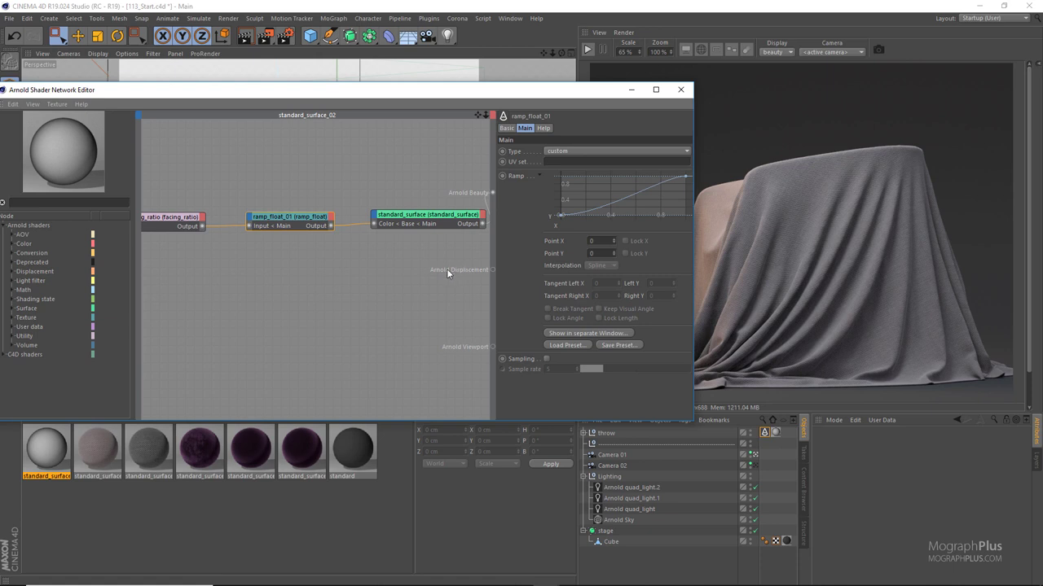
{"action": "left_click", "coordinate": [586, 334]}
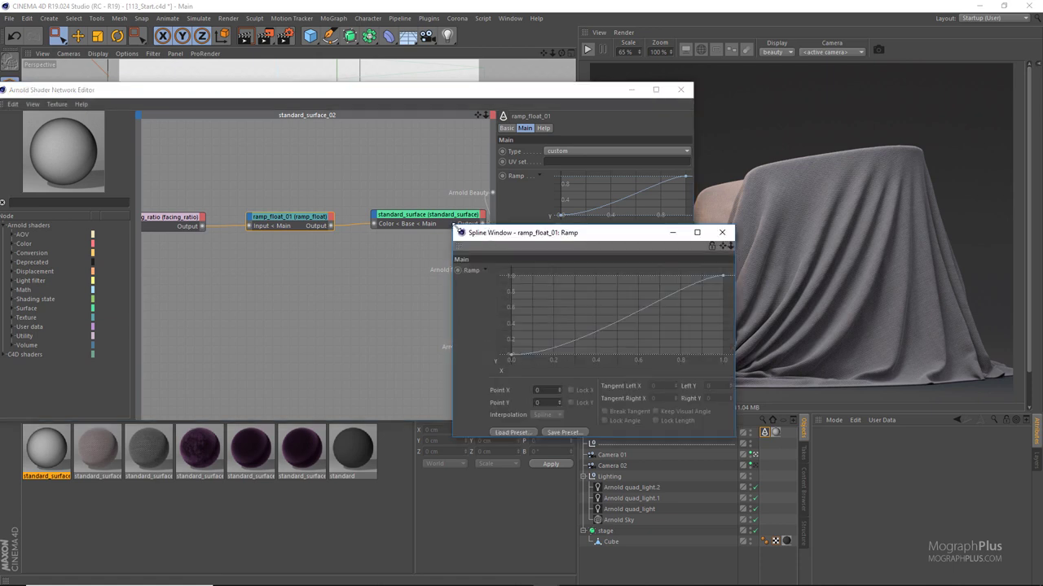
{"action": "left_click_drag", "start_coordinate": [454, 227], "coordinate": [413, 178]}
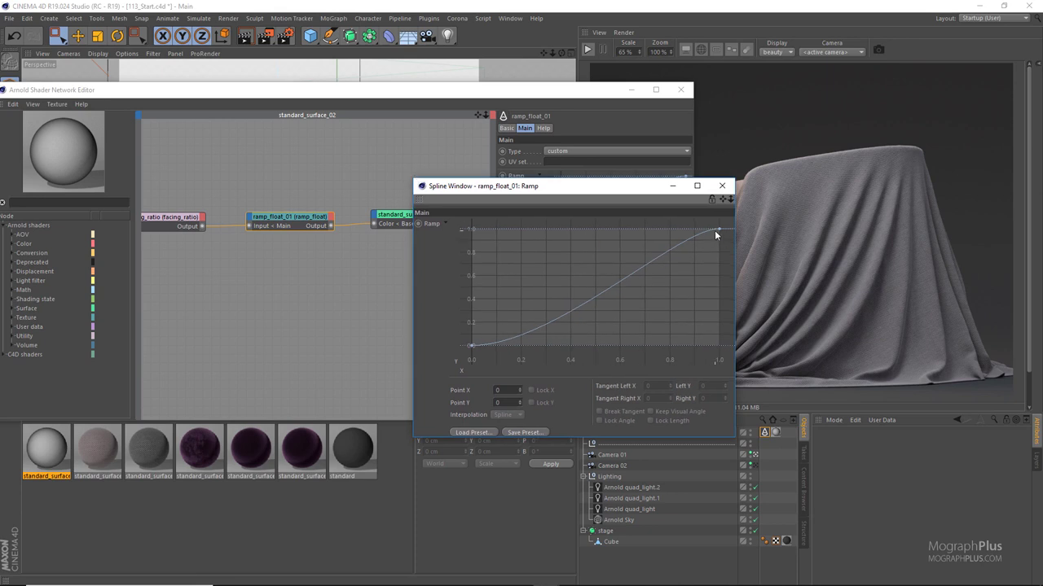
- Set the ramp's start to about 0.05 and end to about 0.25, adding points near X 0.83, Y 1 and X 0.59, Y 0.25
{"action": "left_click_drag", "start_coordinate": [719, 231], "coordinate": [727, 321]}
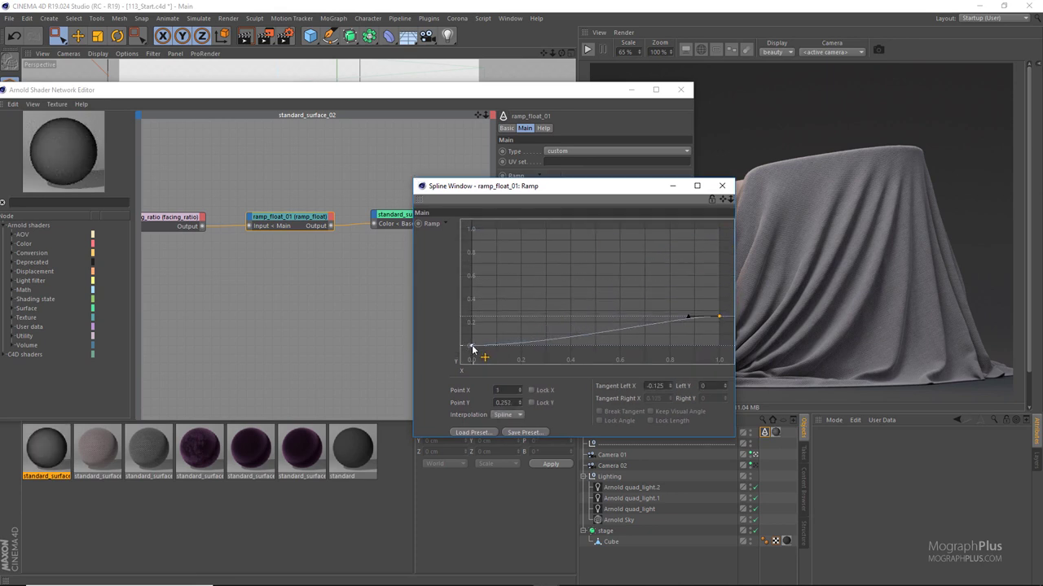
{"action": "left_click_drag", "start_coordinate": [472, 347], "coordinate": [468, 343]}
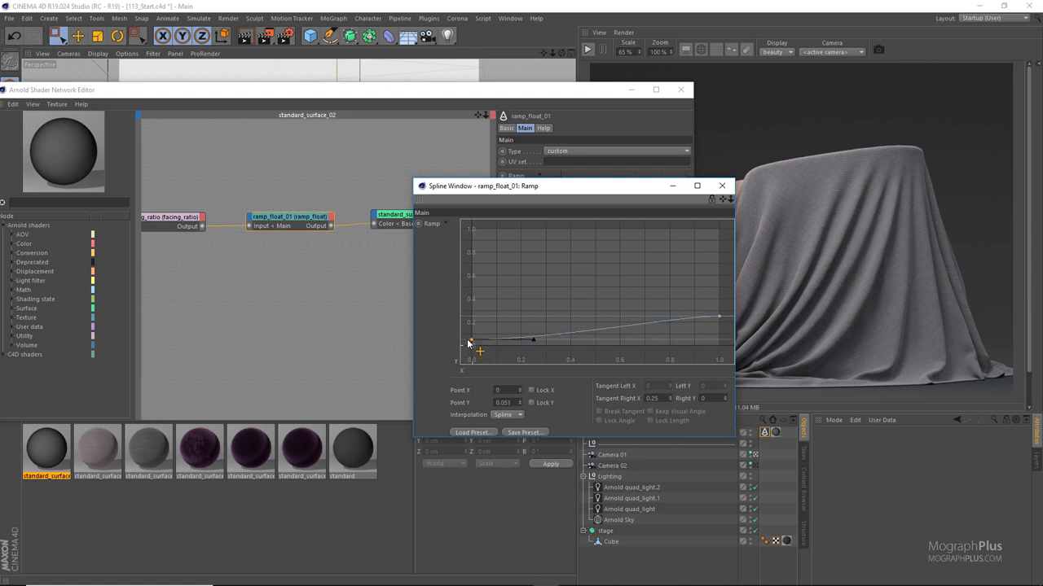
{"action": "left_click_drag", "start_coordinate": [675, 319], "coordinate": [675, 227], "text": "ctrl"}
{"action": "left_click_drag", "start_coordinate": [633, 254], "coordinate": [617, 318], "text": "ctrl"}
- Reshape the ramp's peak tangents, move the shoulder point to about X 0.66, Y 0.28, and add a point near X 0.90, Y 0.47
{"action": "left_click", "coordinate": [675, 229]}
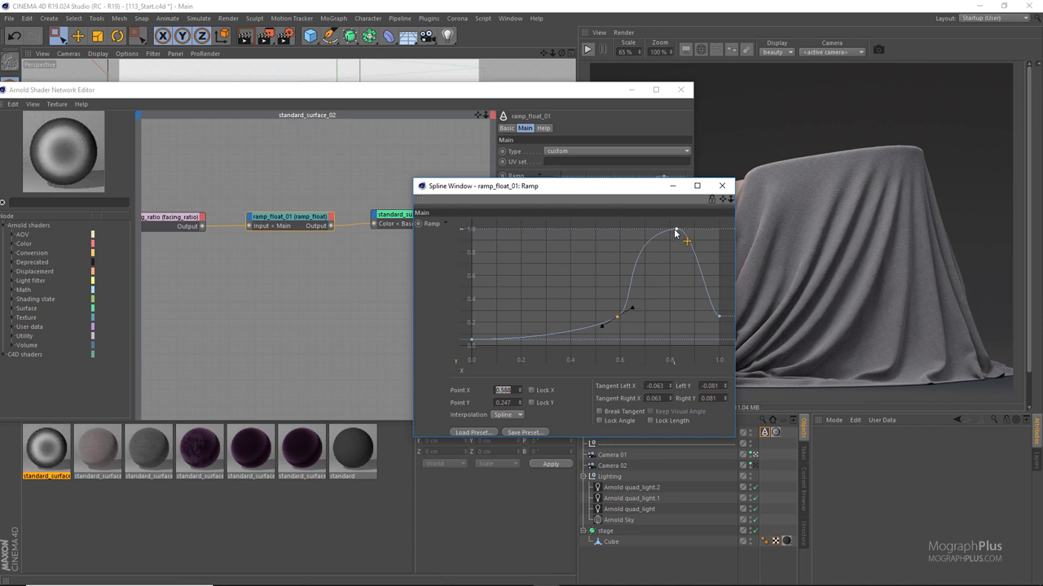
{"action": "mouse_move", "coordinate": [666, 230]}
{"action": "left_mouse_down"}
{"action": "mouse_move", "coordinate": [628, 236]}
{"action": "mouse_move", "coordinate": [655, 233]}
{"action": "left_mouse_up"}
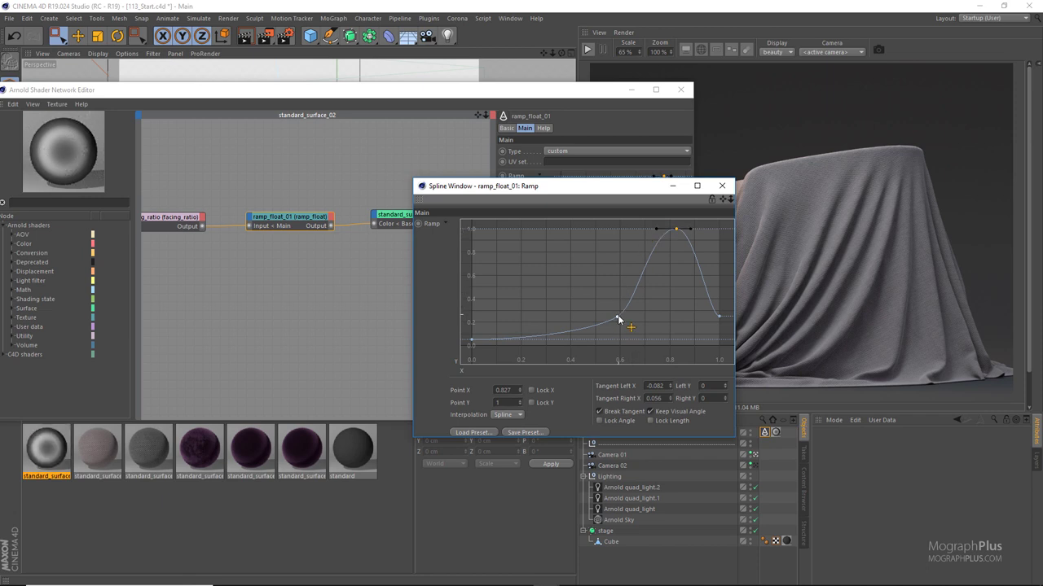
{"action": "left_click_drag", "start_coordinate": [618, 318], "coordinate": [634, 313], "text": "ctrl"}
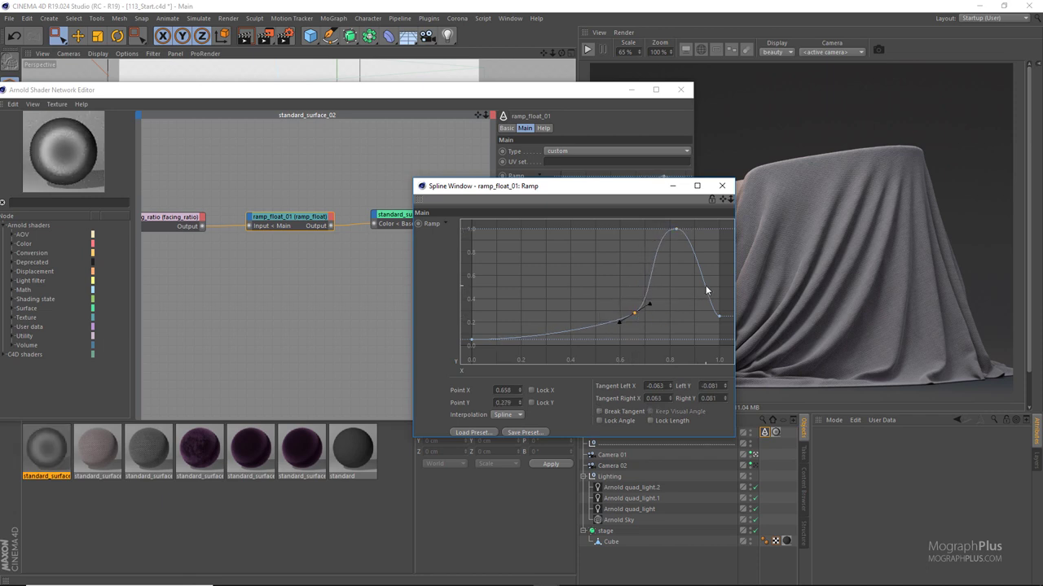
{"action": "mouse_move", "coordinate": [705, 285]}
{"action": "left_mouse_down", "text": "ctrl"}
{"action": "mouse_move", "coordinate": [703, 297]}
{"action": "mouse_move", "coordinate": [690, 287]}
{"action": "left_mouse_up", "text": "ctrl"}
{"action": "left_click_drag", "start_coordinate": [706, 327], "coordinate": [695, 295]}
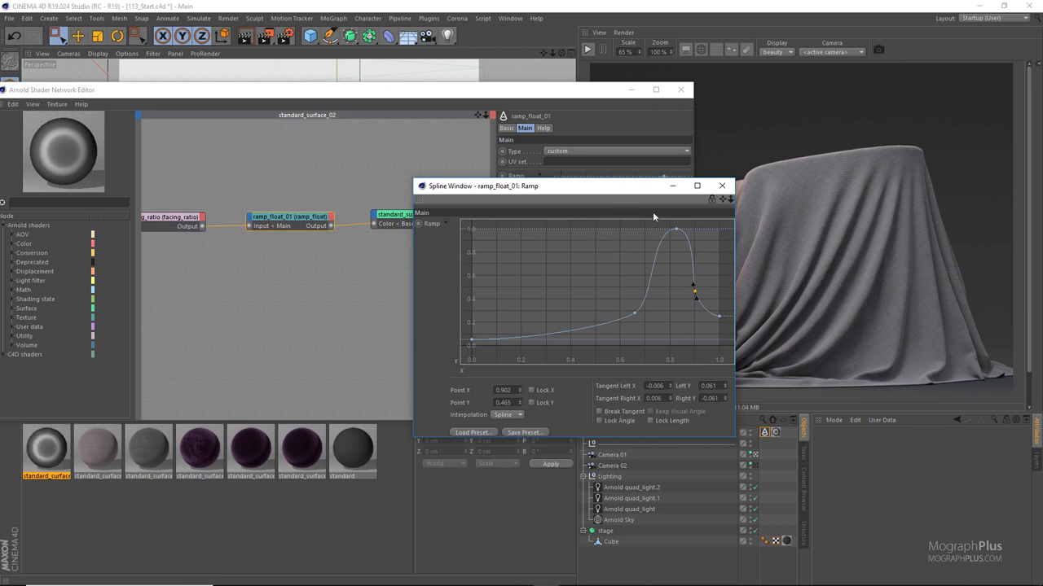
- Paste the copied curve onto the ramp, close the spline window and start the interactive Arnold render
{"action": "right_click", "coordinate": [431, 225]}
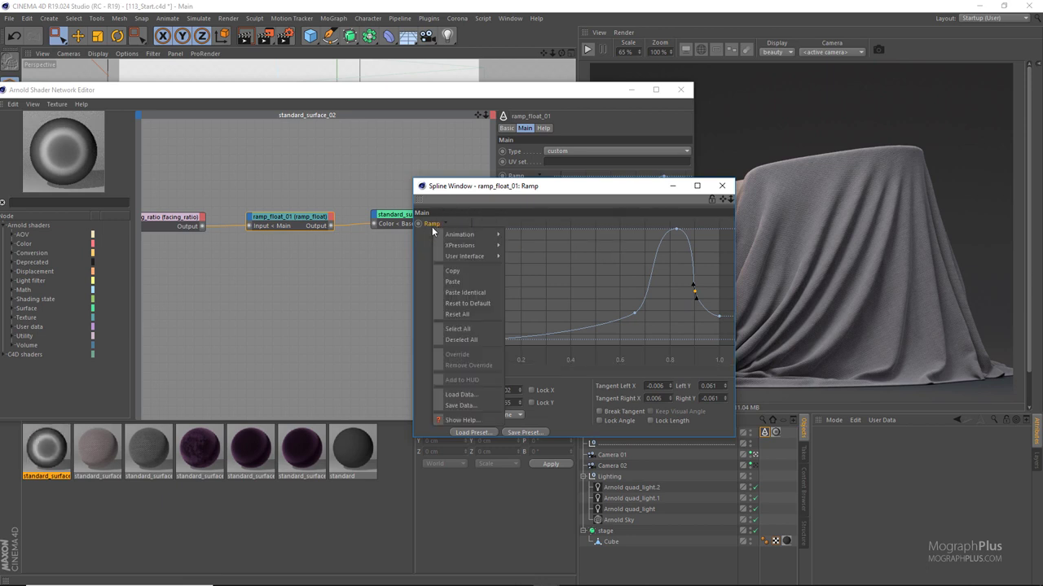
{"action": "left_click", "coordinate": [471, 281]}
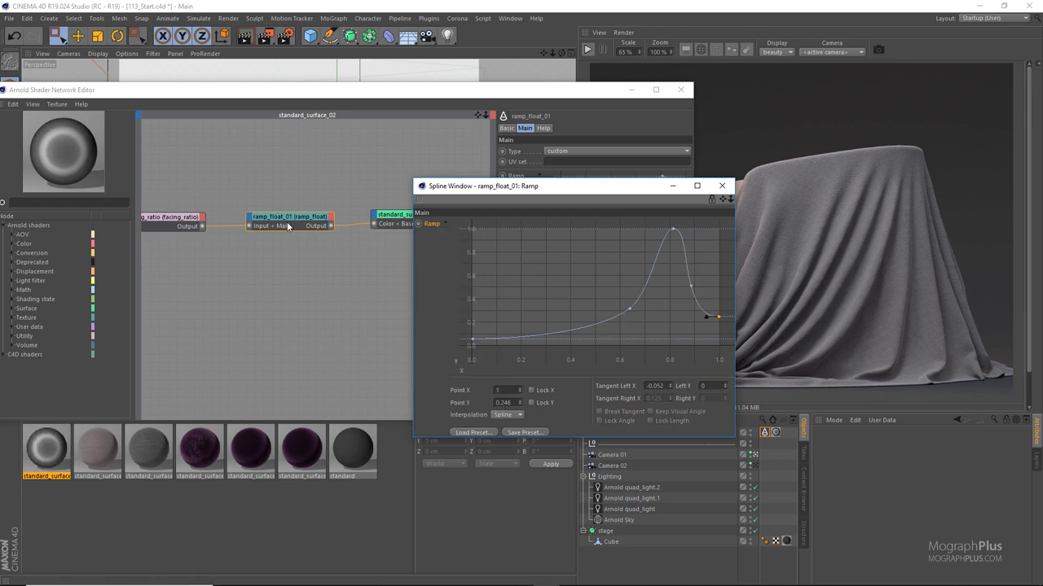
{"action": "left_click_drag", "start_coordinate": [636, 193], "coordinate": [489, 179]}
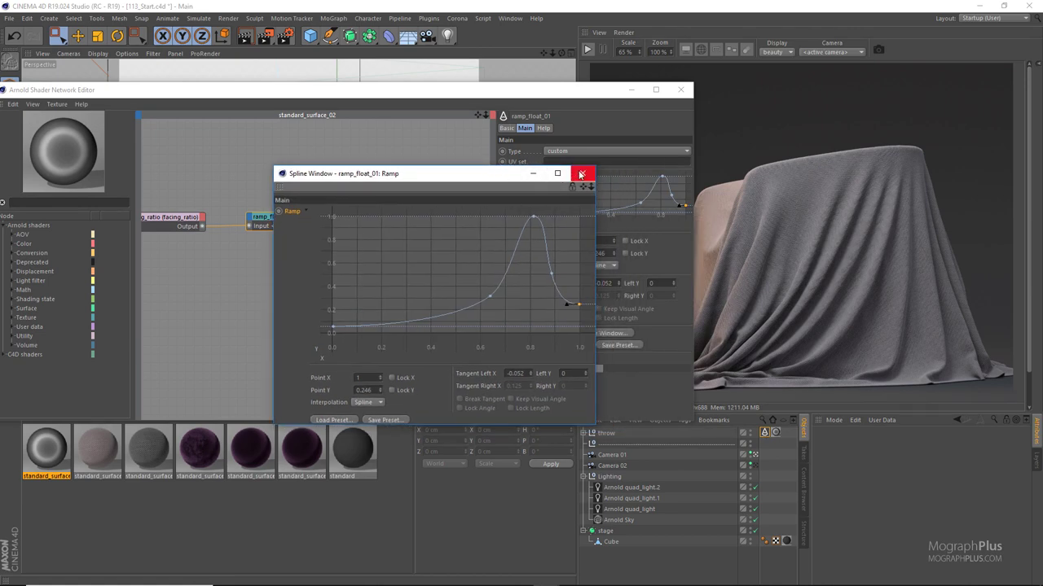
{"action": "left_click", "coordinate": [580, 174]}
{"action": "left_click_drag", "start_coordinate": [566, 91], "coordinate": [434, 108]}
{"action": "left_click", "coordinate": [586, 51]}
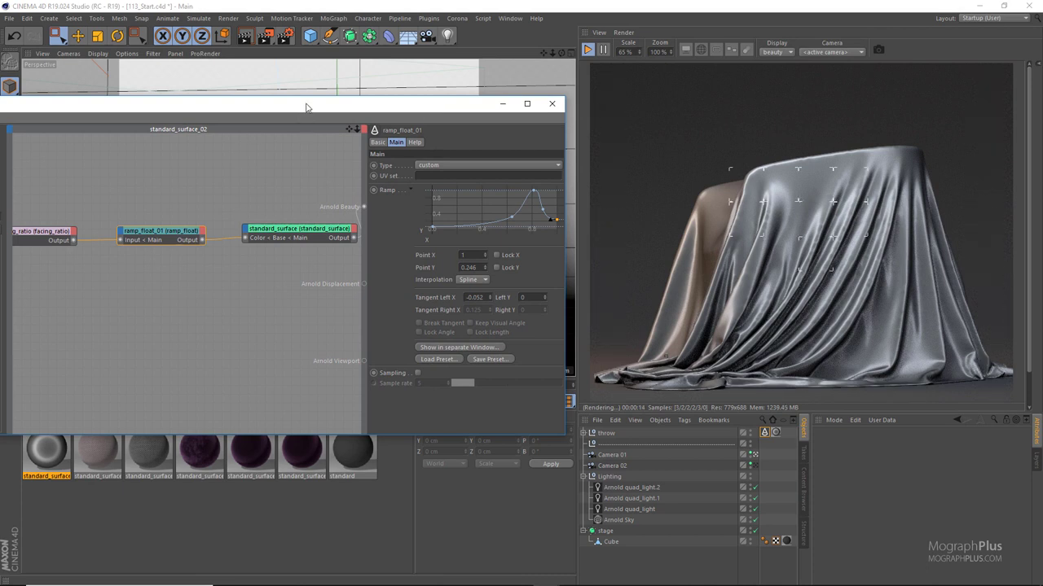
- Insert a mix_rgba node between ramp_float and standard_surface, with the ramp driving its Mix port
{"action": "left_click_drag", "start_coordinate": [305, 105], "coordinate": [494, 104]}
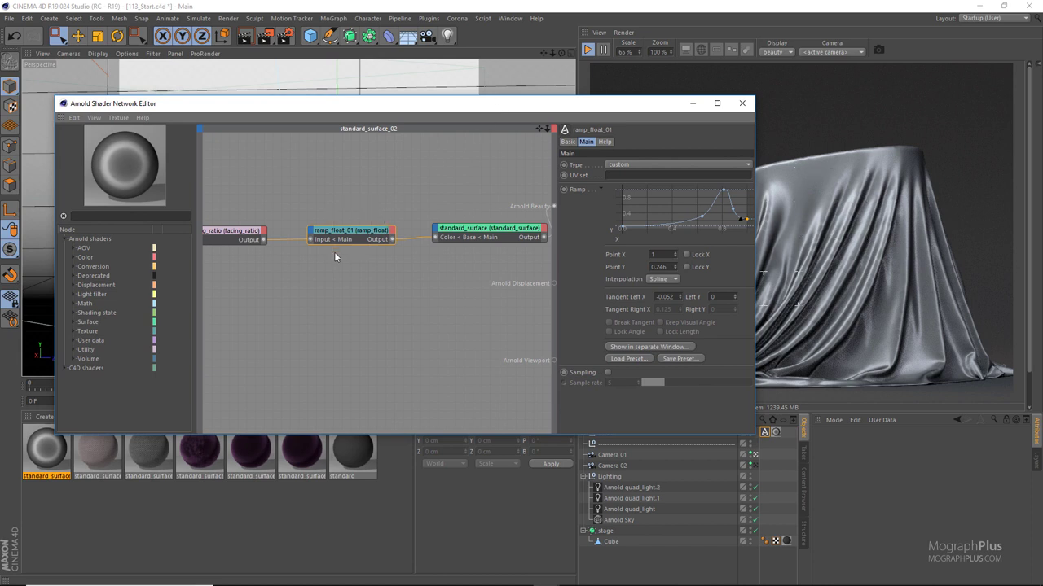
{"action": "key", "text": "Tab"}
{"action": "type", "text": "mix"}
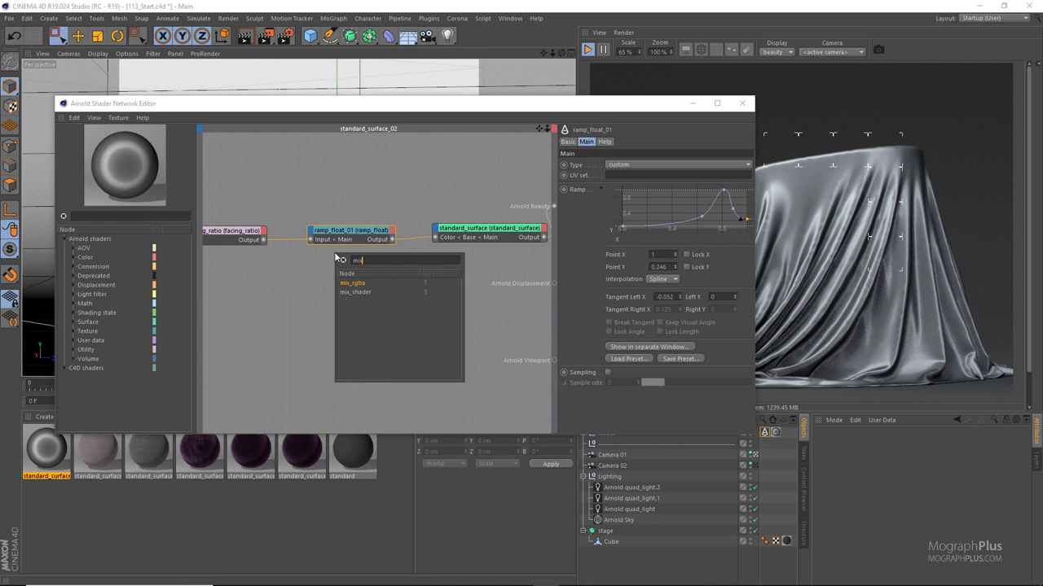
{"action": "key", "text": "Return"}
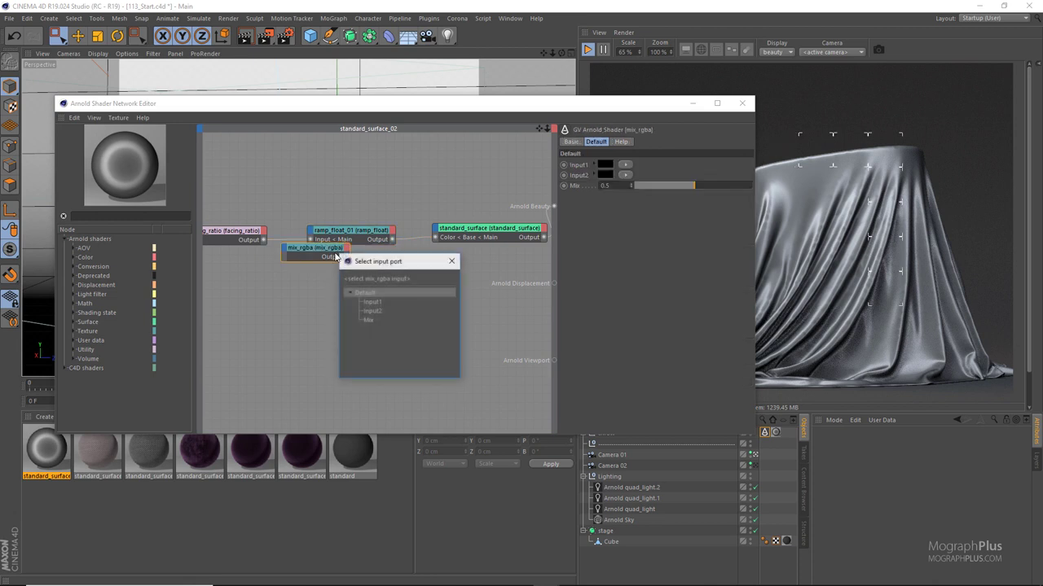
{"action": "key", "text": "Down"}
{"action": "key", "text": "Down"}
{"action": "key", "text": "Down"}
{"action": "key", "text": "Return"}
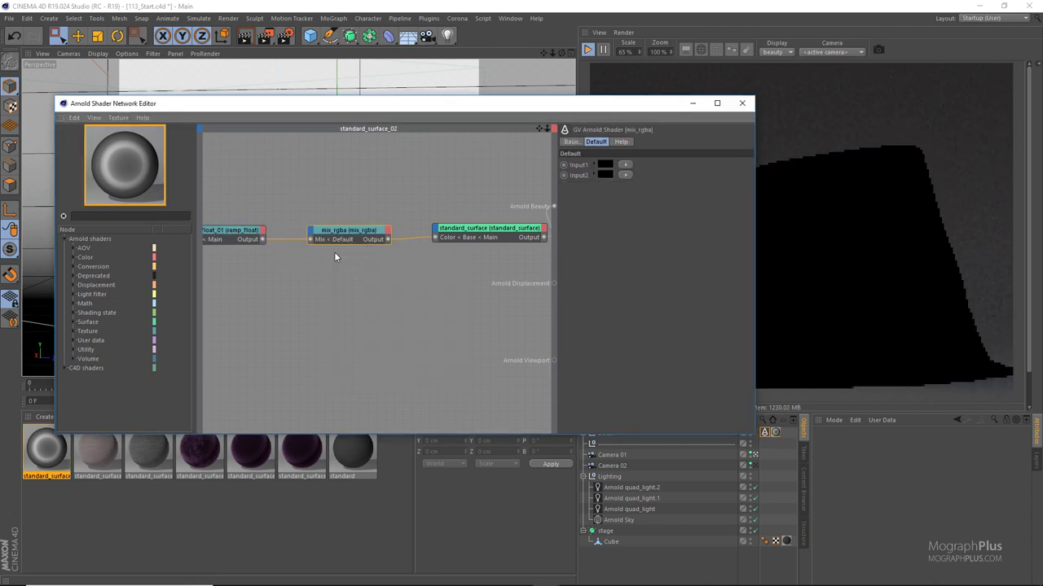
- Set the mix_rgba Input1 color to the saved dark purple swatch, RGB 96, 59, 124
{"action": "left_click_drag", "start_coordinate": [475, 102], "coordinate": [291, 105]}
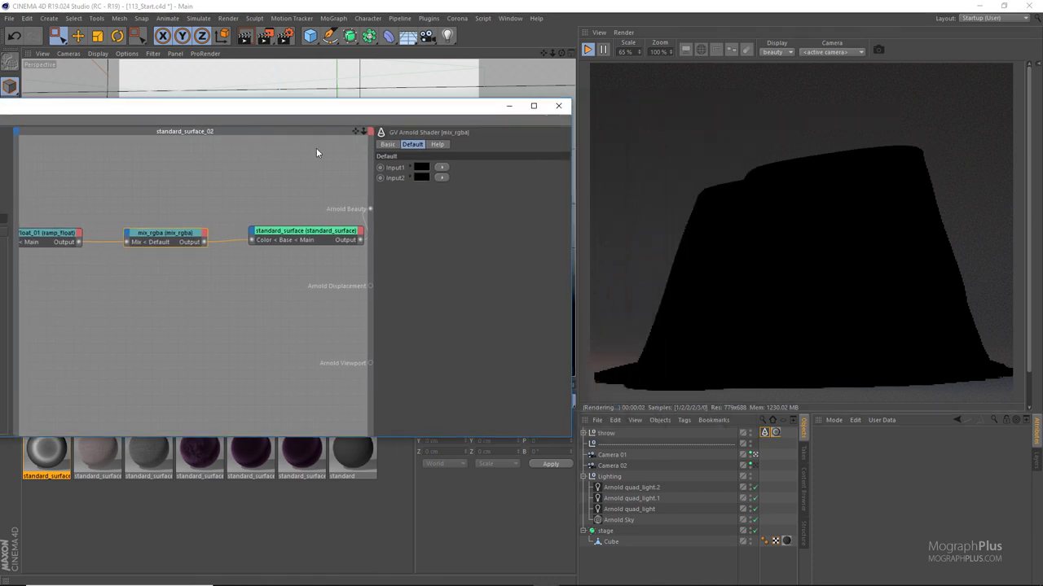
{"action": "left_click", "coordinate": [419, 167]}
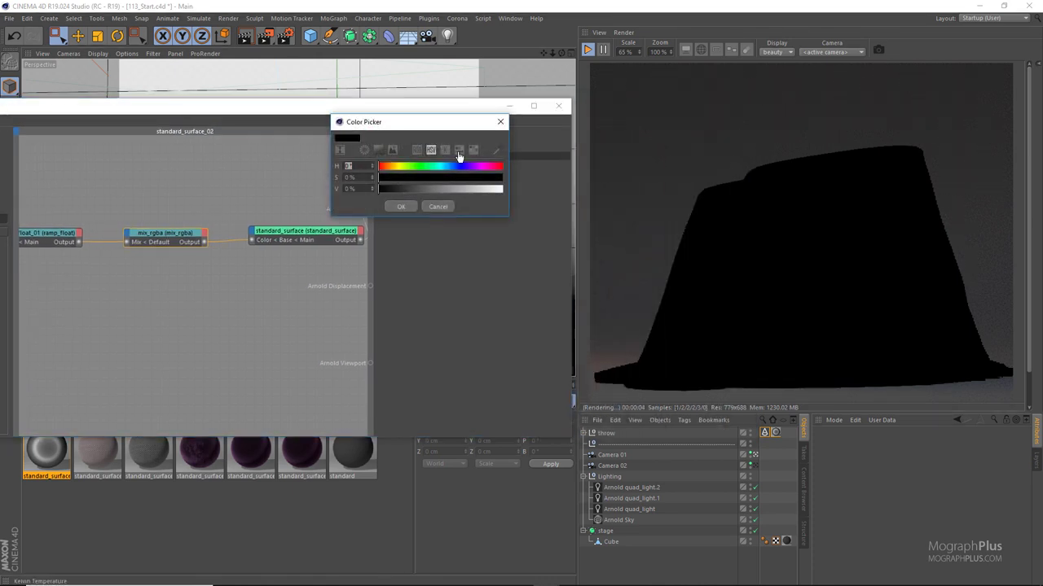
{"action": "left_click", "coordinate": [472, 151]}
{"action": "left_click", "coordinate": [401, 215]}
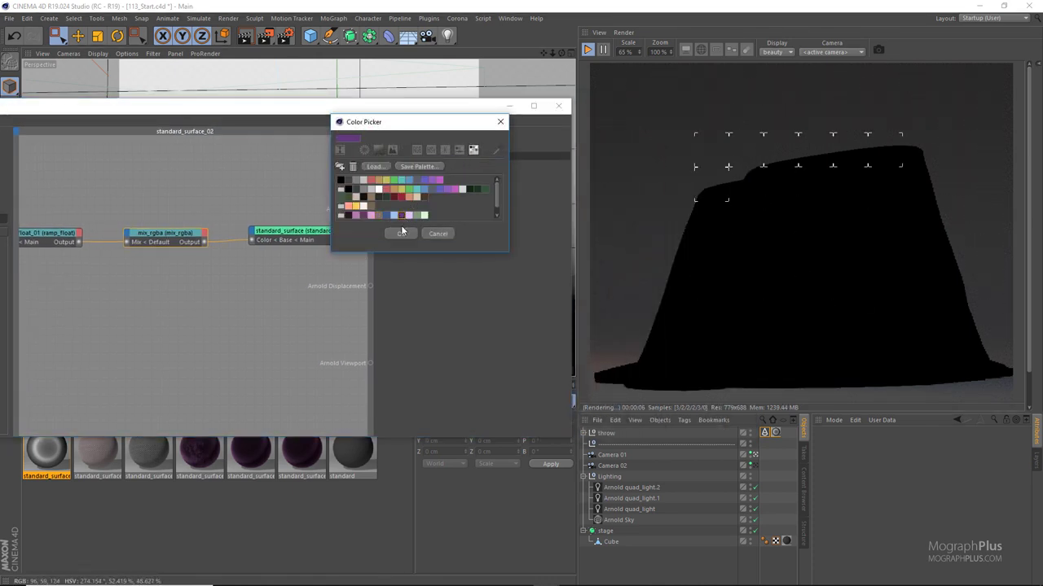
{"action": "left_click", "coordinate": [400, 233]}
- Set the mix_rgba Input2 color to the saved light lavender swatch, RGB 222, 192, 242
{"action": "left_click", "coordinate": [421, 173]}
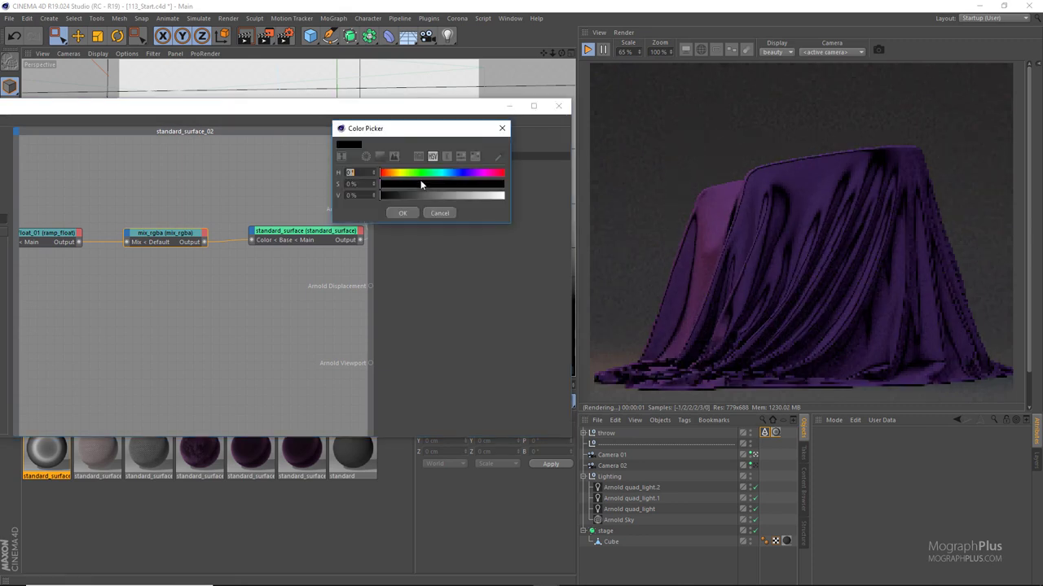
{"action": "left_click", "coordinate": [475, 156]}
{"action": "left_click", "coordinate": [410, 221]}
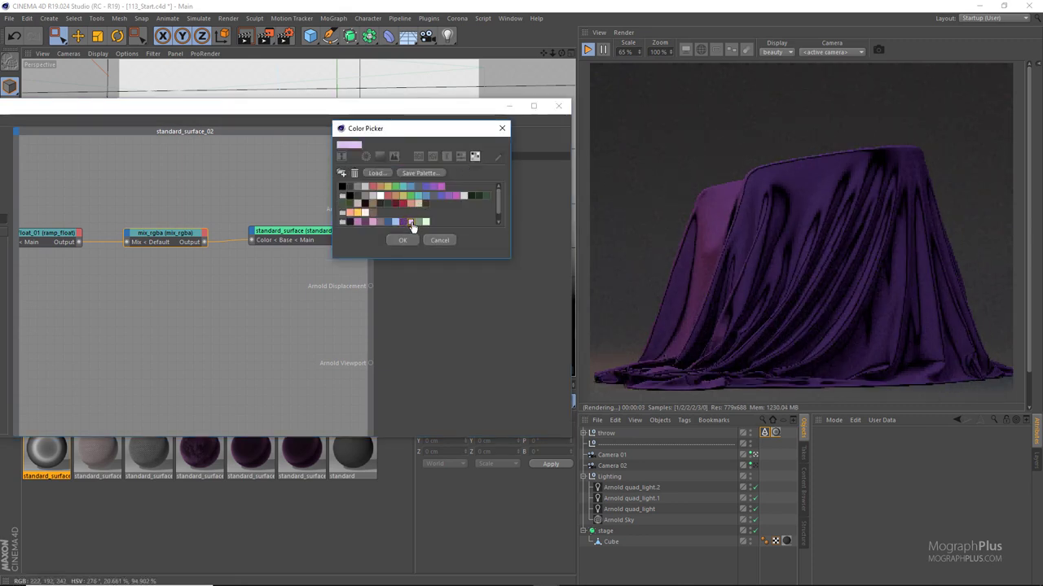
{"action": "left_click", "coordinate": [404, 240]}
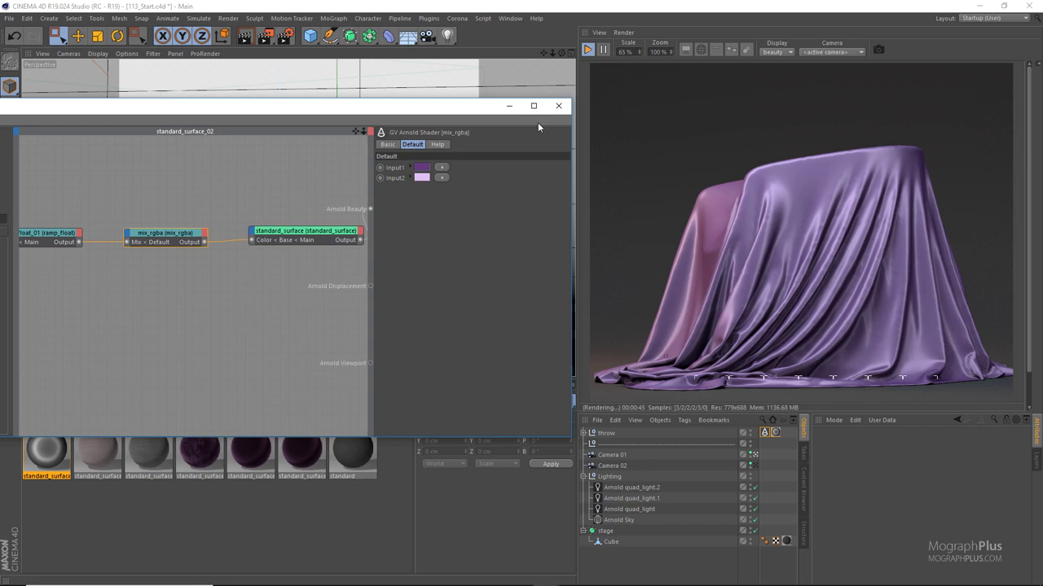
- Close the network editor, stop the render, and duplicate the purple silk material, assigning the copy to the throw
{"action": "left_click", "coordinate": [558, 106]}
{"action": "left_click", "coordinate": [588, 53]}
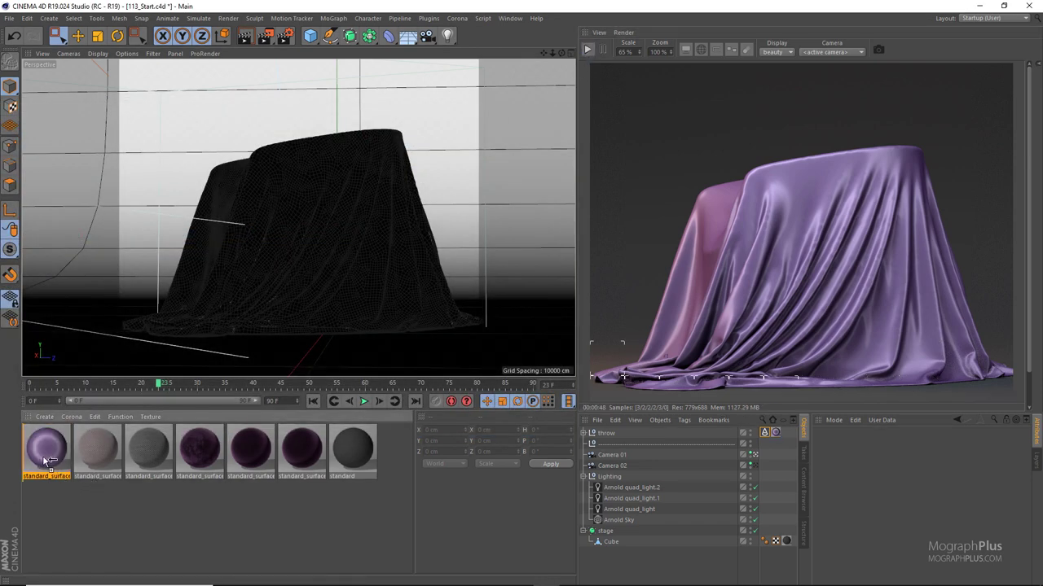
{"action": "key", "text": "ctrl+c"}
{"action": "key", "text": "ctrl+v"}
{"action": "left_click_drag", "start_coordinate": [51, 449], "coordinate": [777, 434]}
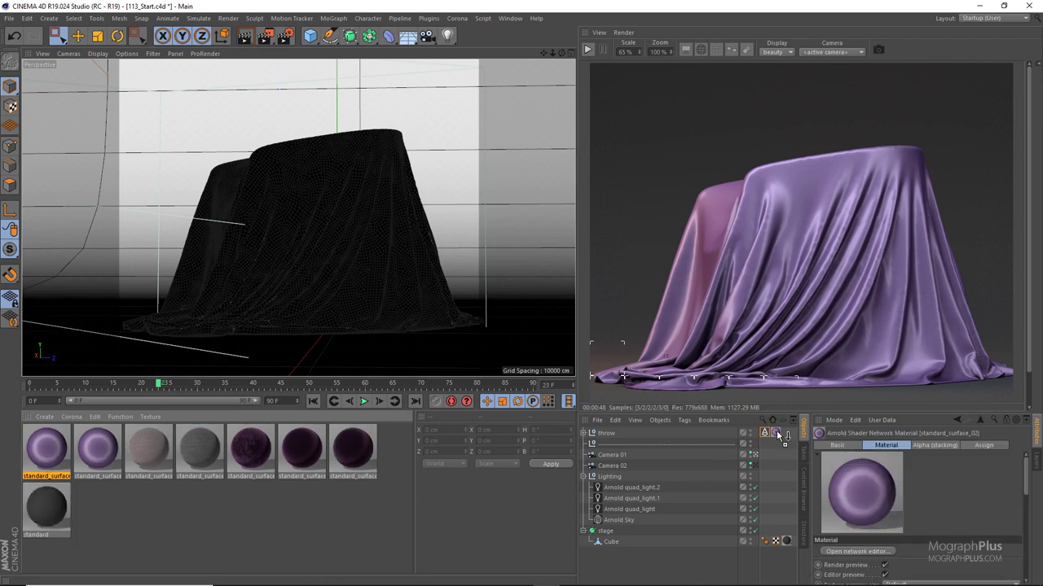
- Open the duplicated silk material's shader network and restart the interactive render, keeping the render view uncovered
{"action": "double_click", "coordinate": [55, 455]}
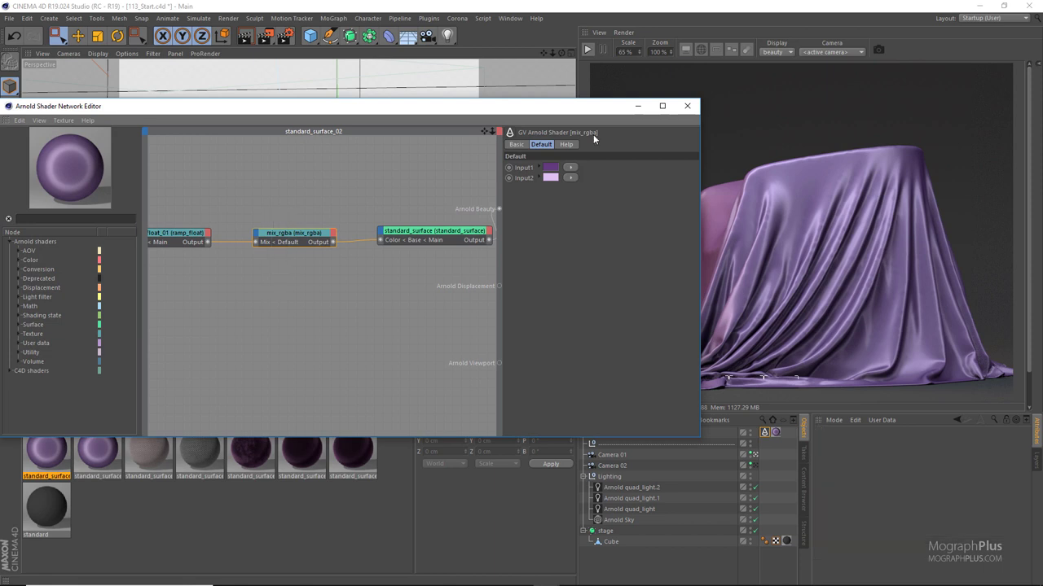
{"action": "left_click", "coordinate": [587, 49]}
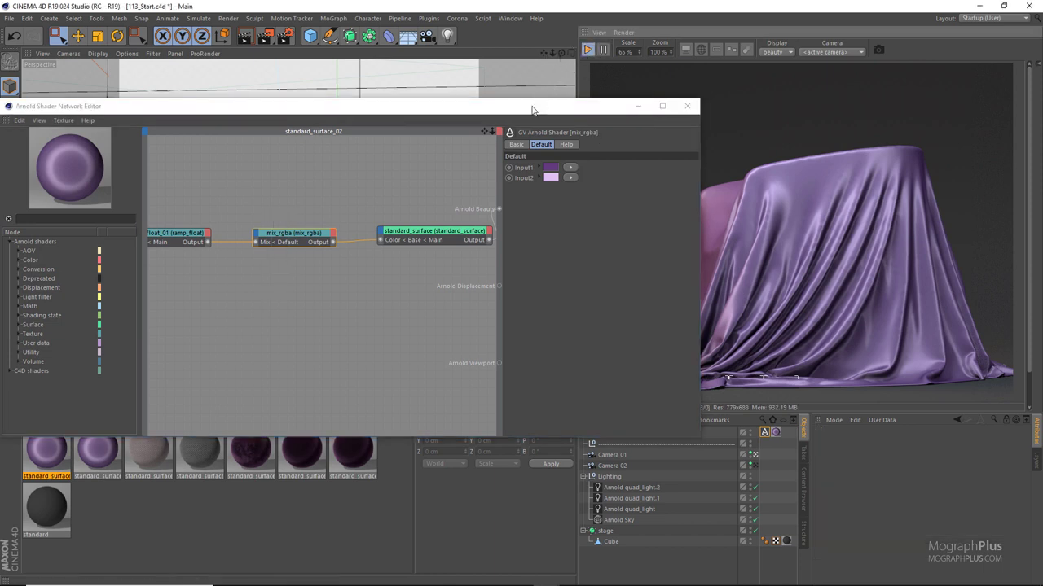
{"action": "left_click_drag", "start_coordinate": [551, 106], "coordinate": [445, 97]}
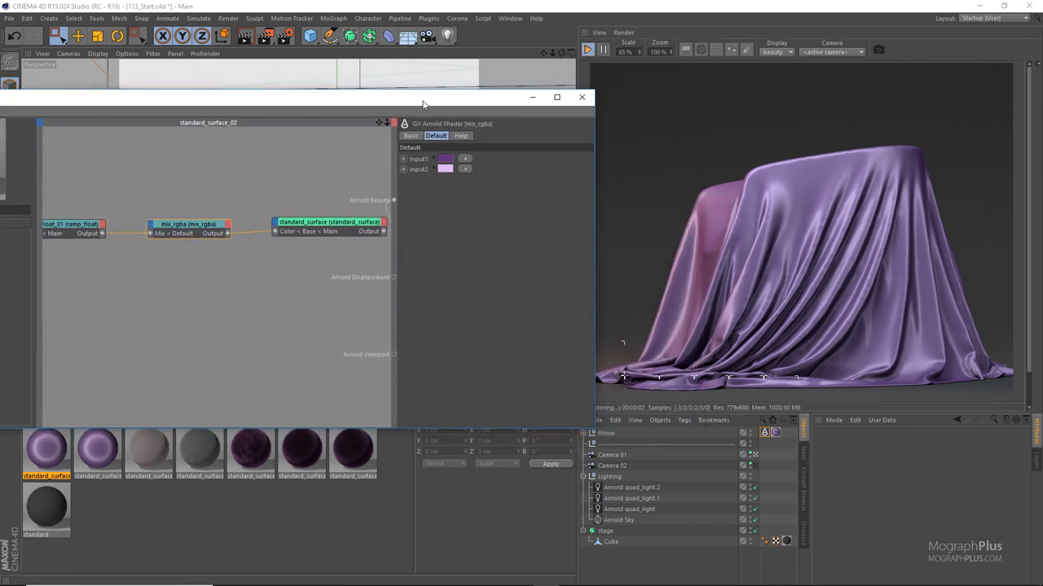
- Set the mix_rgba Input1 color to the saved muted green swatch, RGB 126, 154, 122
{"action": "left_click", "coordinate": [446, 161]}
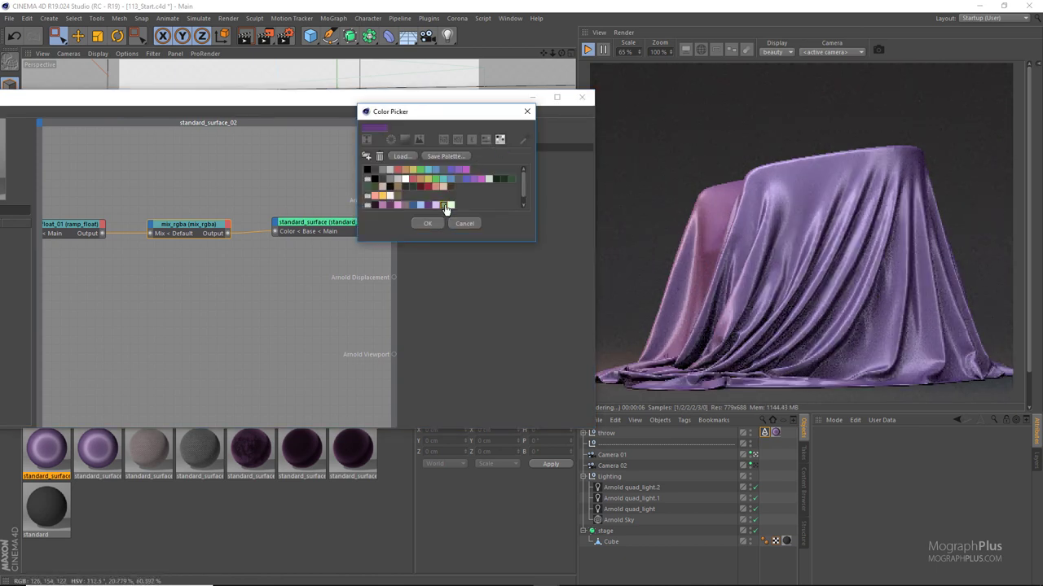
{"action": "left_click", "coordinate": [435, 206]}
{"action": "left_click", "coordinate": [426, 223]}
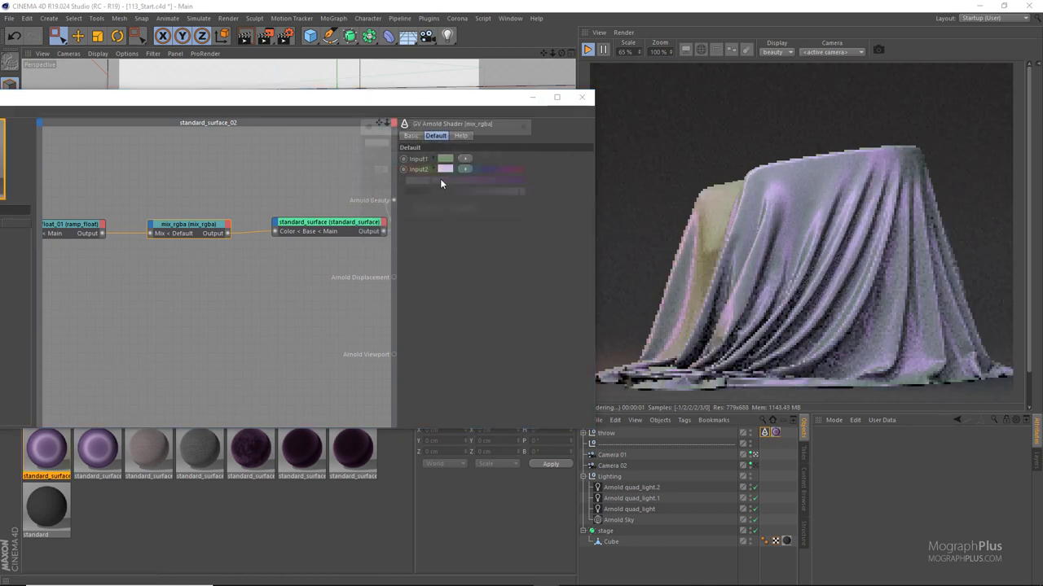
- Set the mix_rgba Input2 color to the saved pale green swatch, RGB 216, 253, 211, and close the network editor
{"action": "left_click", "coordinate": [446, 170]}
{"action": "left_click", "coordinate": [500, 154]}
{"action": "left_click", "coordinate": [448, 220]}
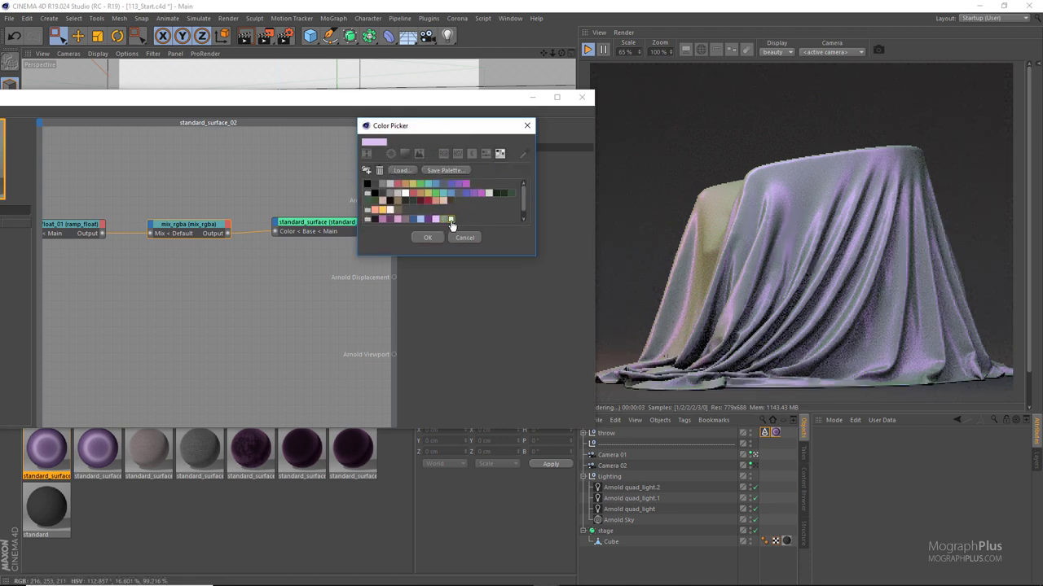
{"action": "left_click", "coordinate": [429, 237]}
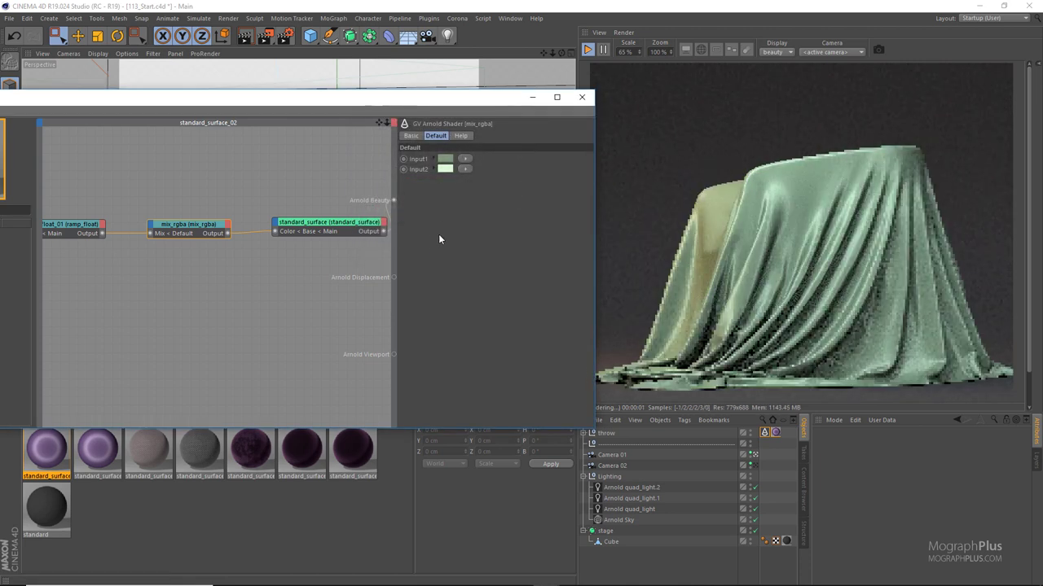
{"action": "left_click_drag", "start_coordinate": [462, 104], "coordinate": [413, 97]}
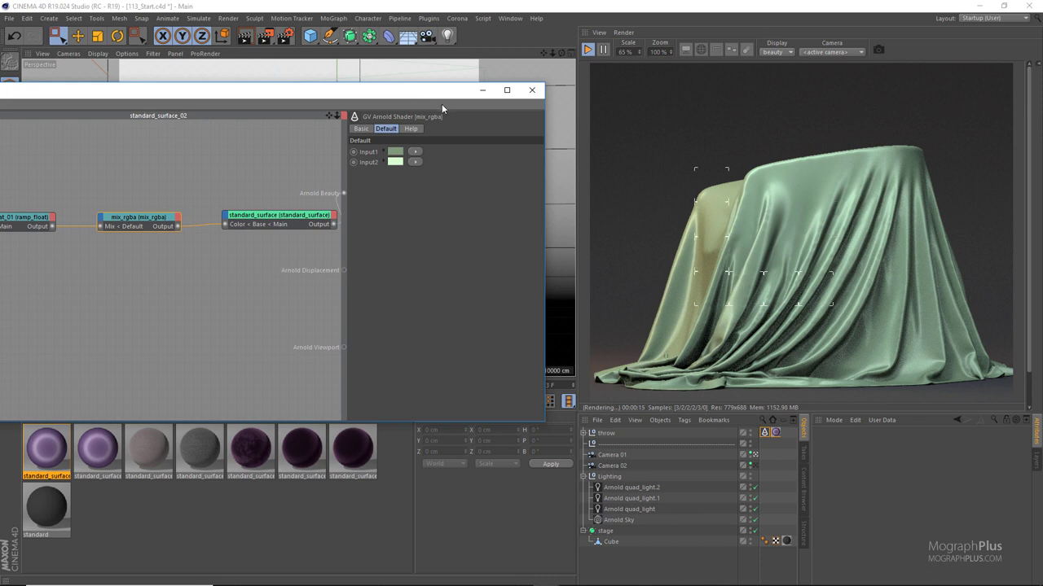
{"action": "left_click", "coordinate": [532, 90]}
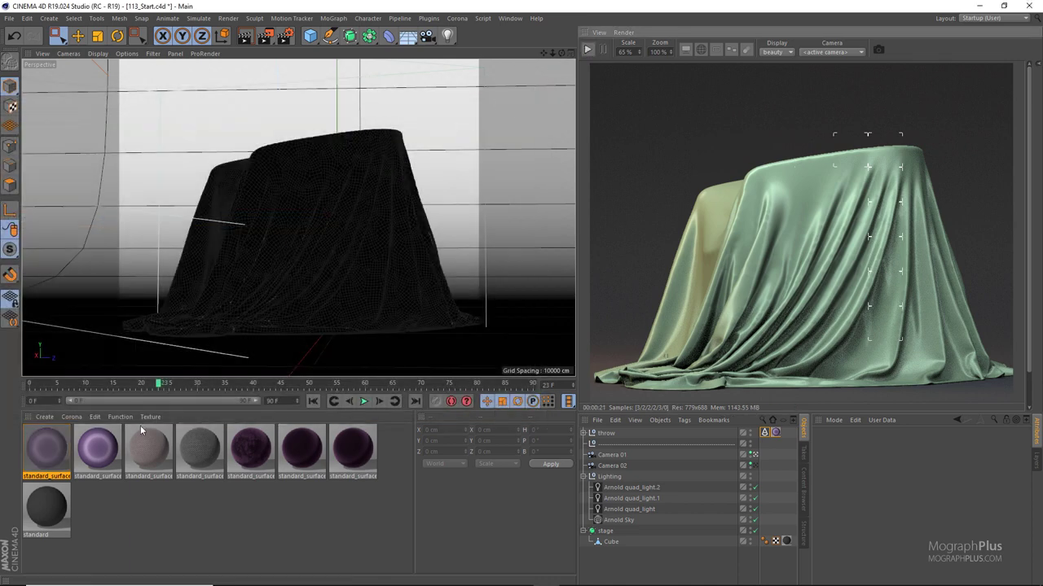
- Create a new Arnold standard_surface material and assign it to the throw in place of the green silk
{"action": "left_click", "coordinate": [44, 417]}
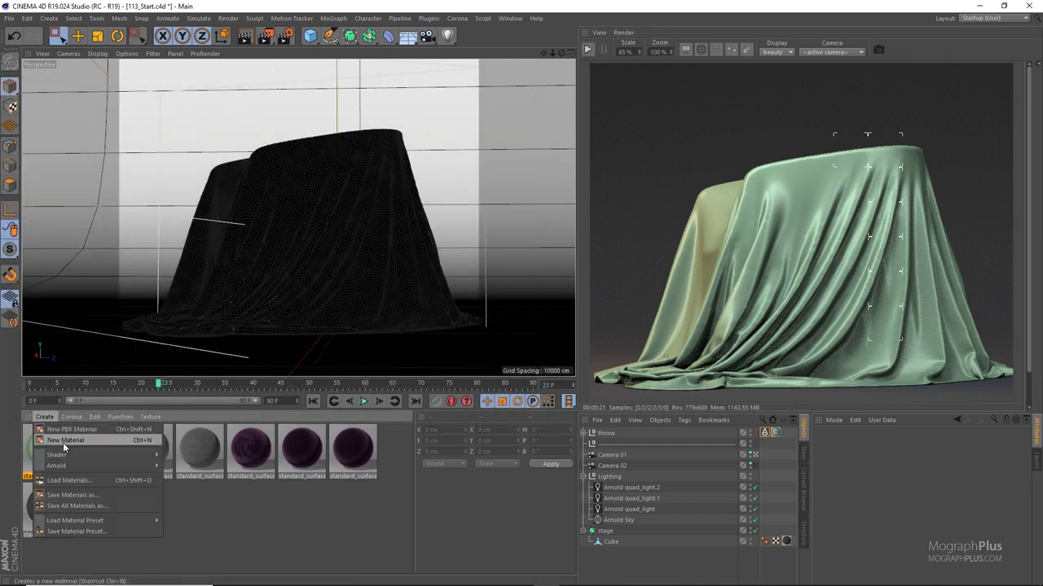
{"action": "mouse_move", "coordinate": [90, 465]}
{"action": "mouse_move", "coordinate": [183, 484]}
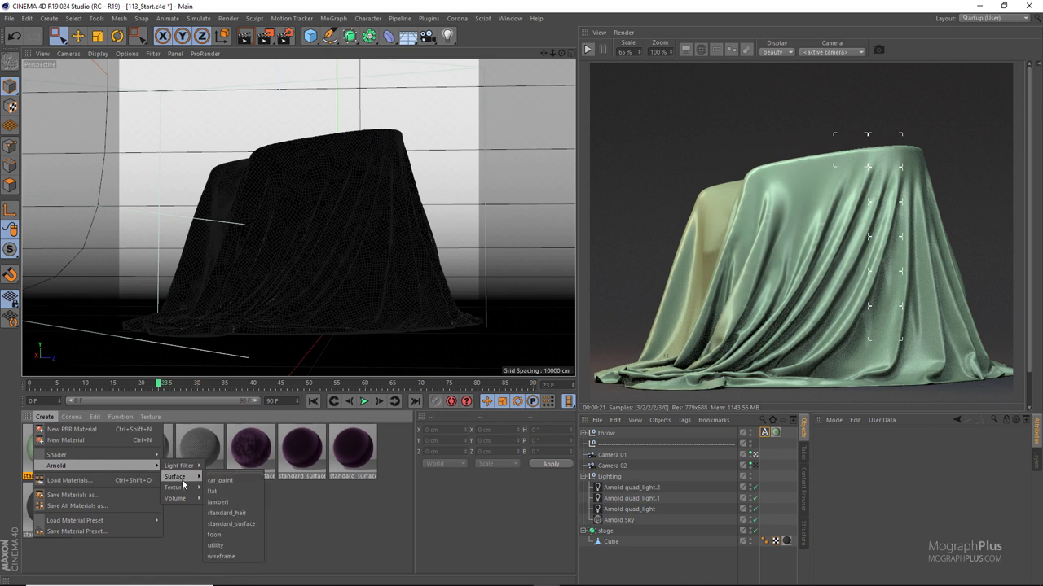
{"action": "left_click", "coordinate": [231, 524]}
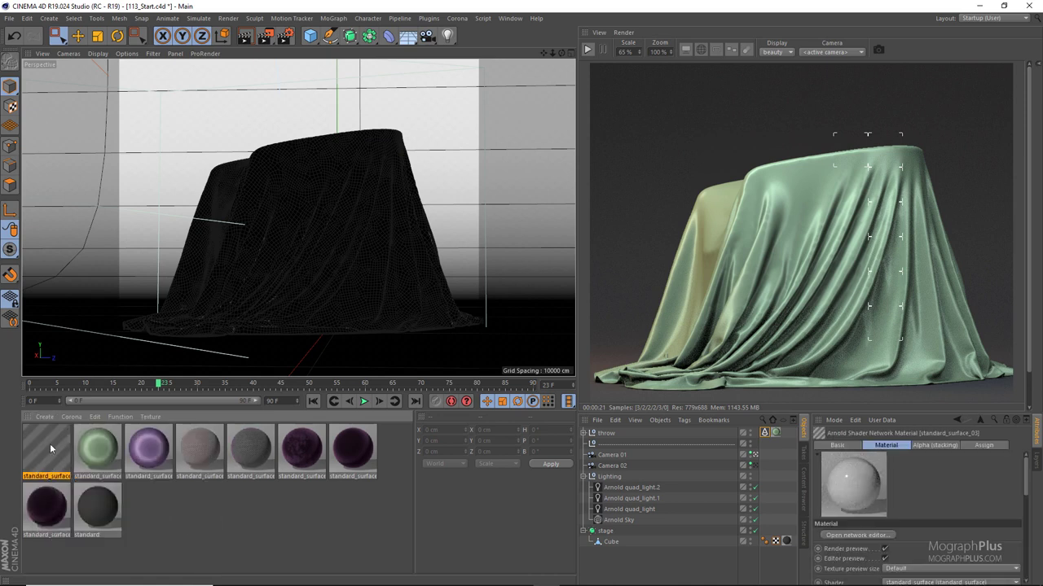
{"action": "left_click_drag", "start_coordinate": [50, 443], "coordinate": [780, 436]}
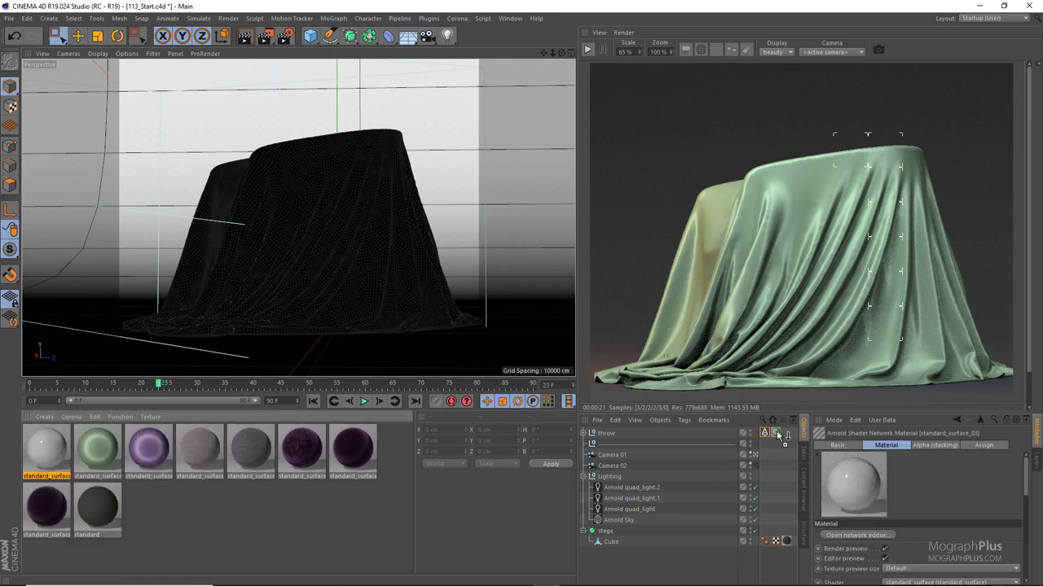
- Open the new material's shader network and show the standard_surface node's Sheen settings with Specular collapsed
{"action": "double_click", "coordinate": [52, 448]}
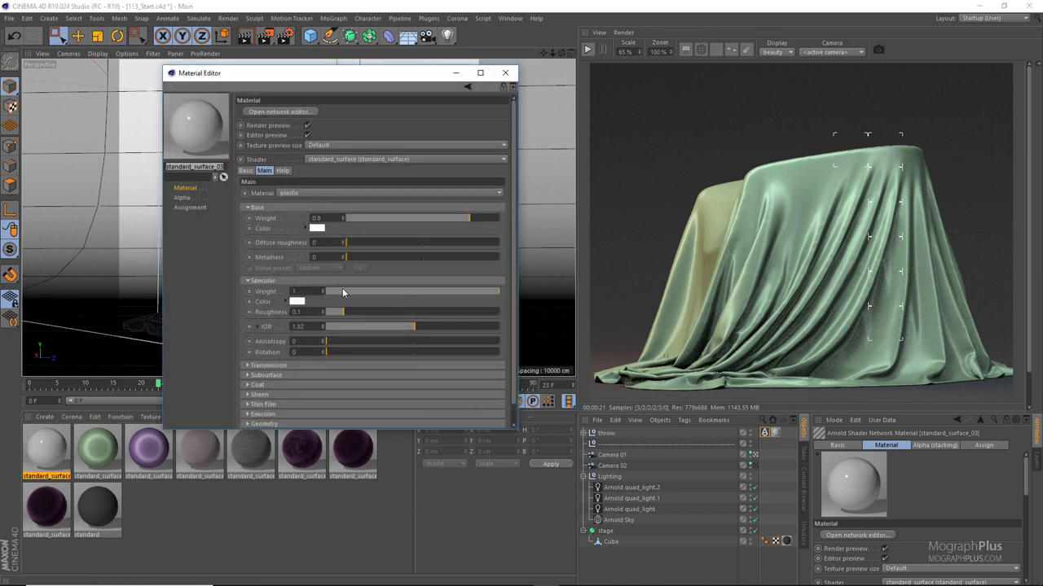
{"action": "left_click_drag", "start_coordinate": [342, 287], "coordinate": [324, 291]}
{"action": "left_click", "coordinate": [295, 113]}
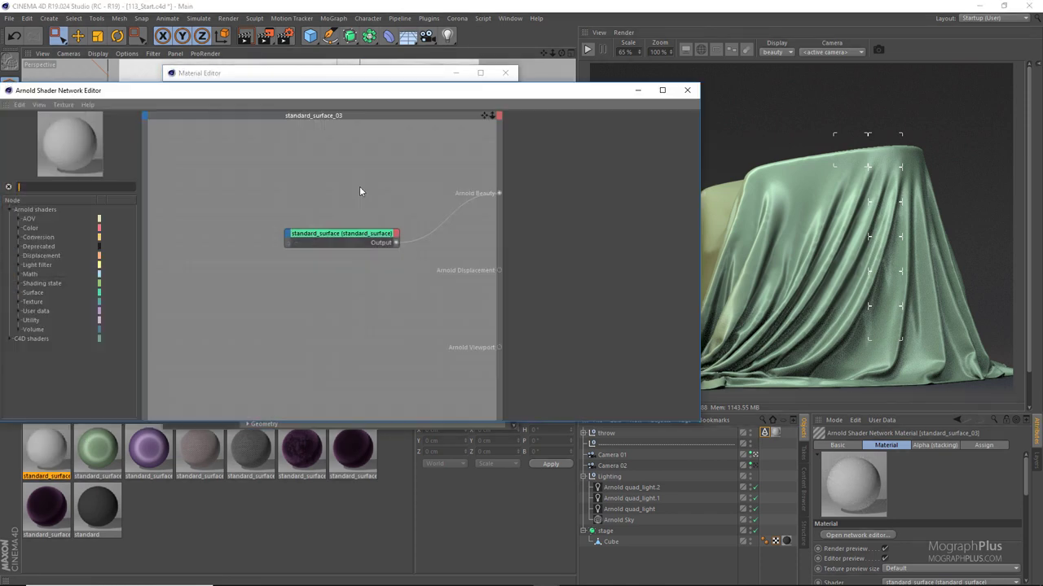
{"action": "left_click", "coordinate": [521, 239]}
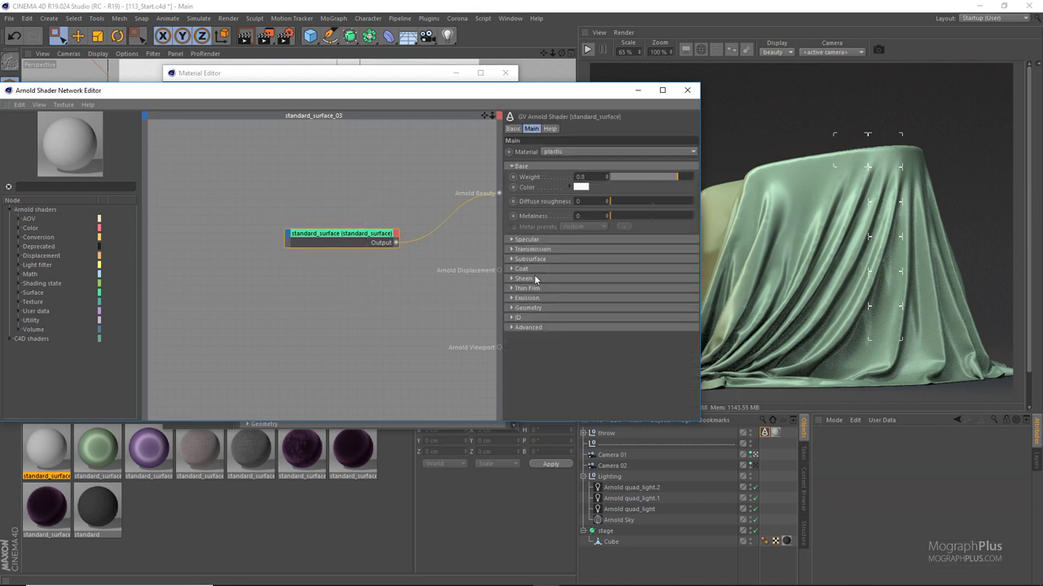
{"action": "left_click", "coordinate": [535, 279]}
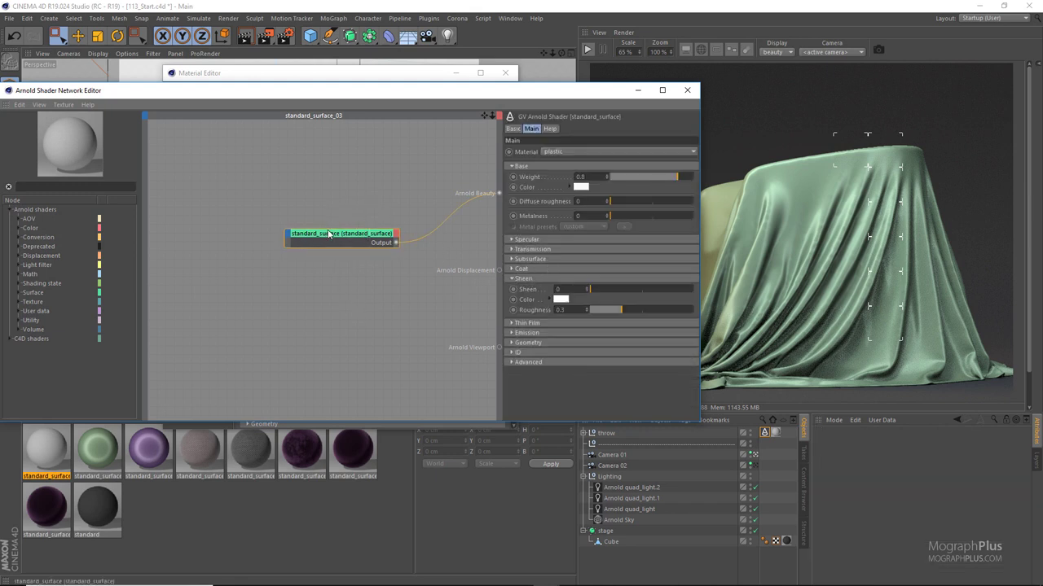
{"action": "left_click_drag", "start_coordinate": [310, 240], "coordinate": [314, 223]}
- Set the standard_surface base color to the saved dark blue swatch
{"action": "left_click", "coordinate": [580, 187]}
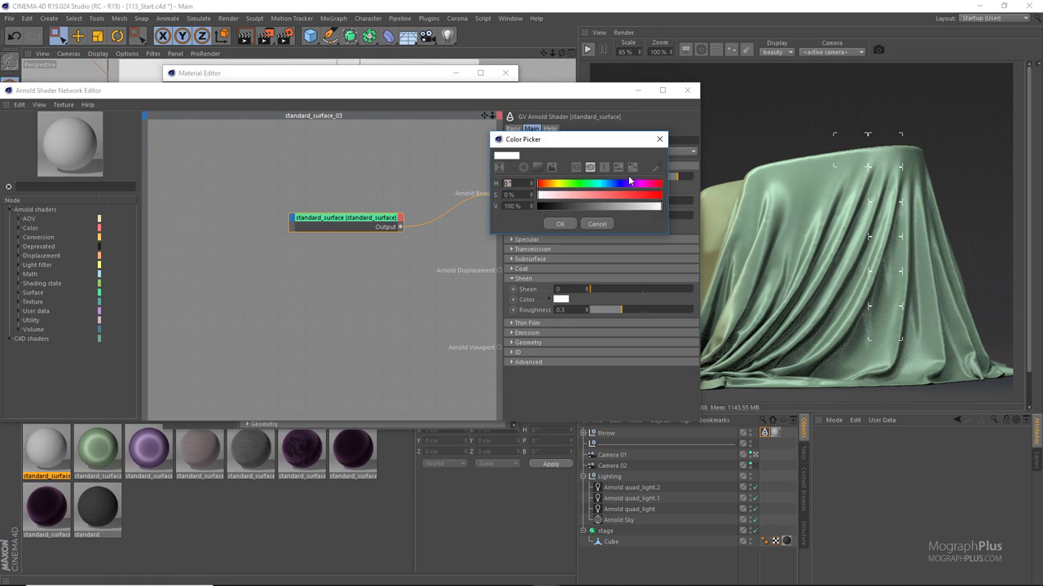
{"action": "left_click", "coordinate": [632, 167]}
{"action": "left_click", "coordinate": [551, 234]}
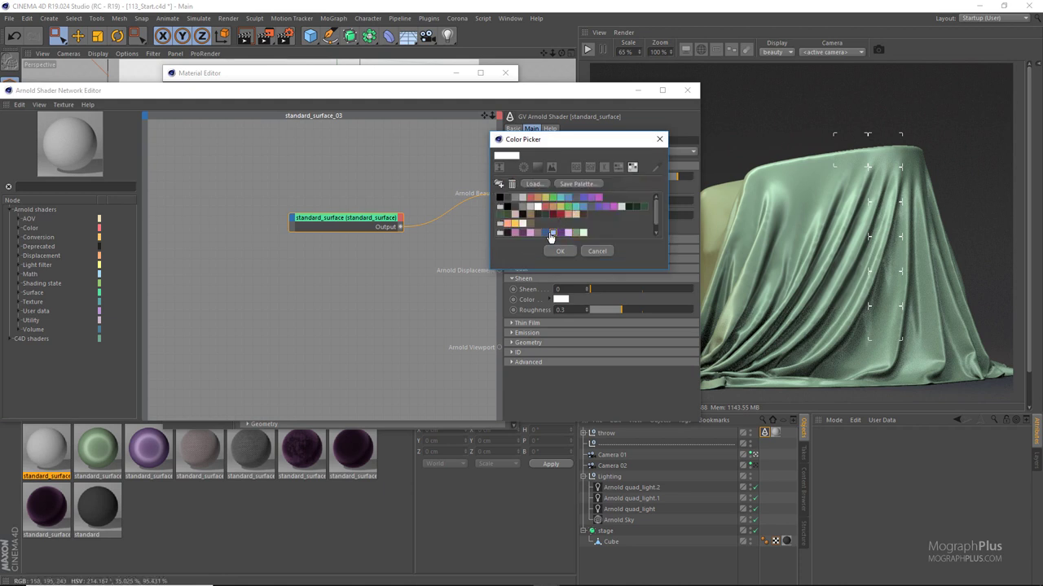
{"action": "left_click", "coordinate": [558, 253]}
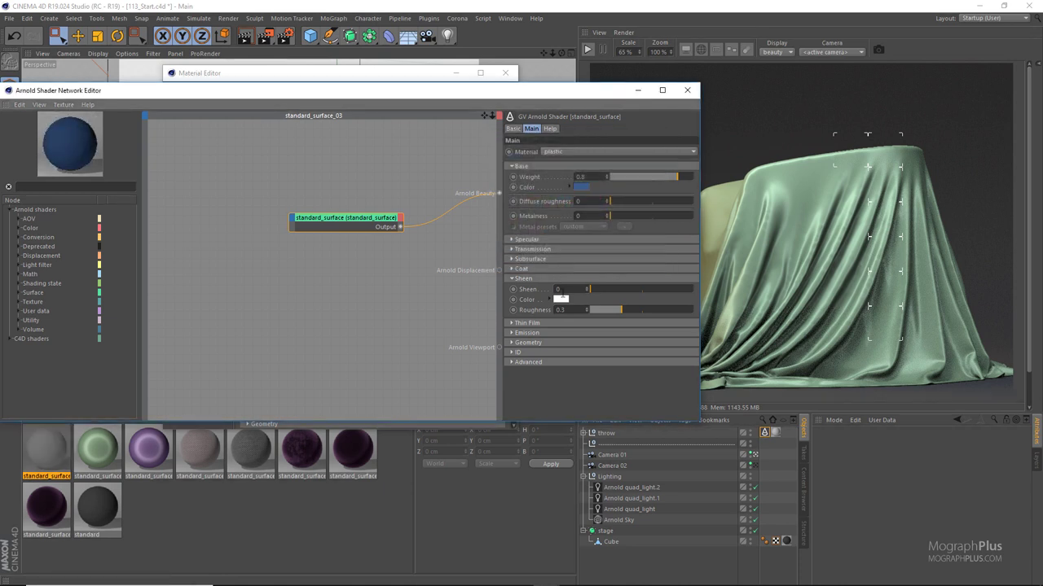
- Set the sheen color to the saved light blue swatch, RGB 158, 195, 243, and the sheen weight to 1
{"action": "left_click", "coordinate": [560, 299]}
{"action": "left_click", "coordinate": [616, 282]}
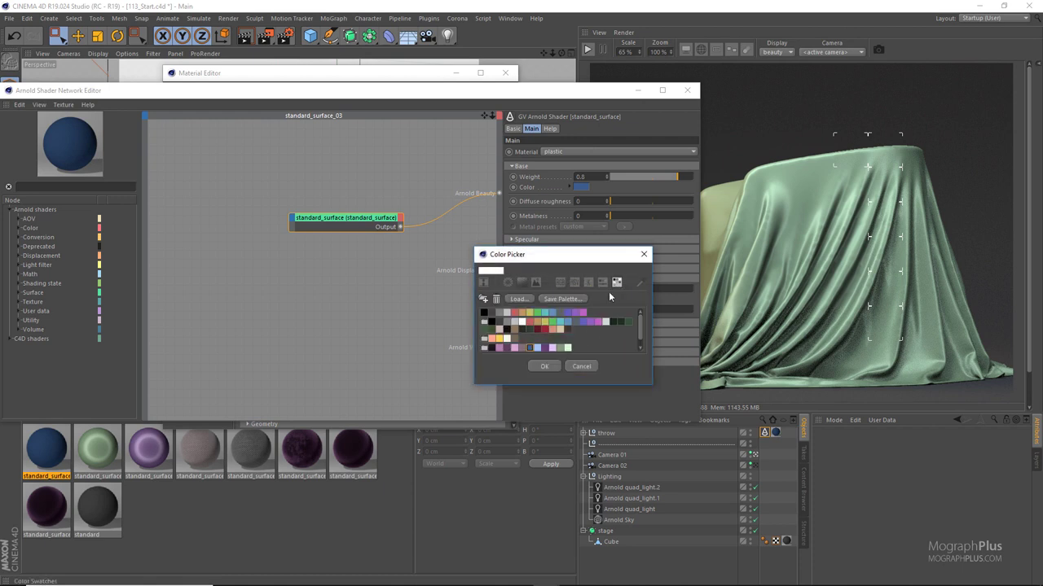
{"action": "left_click", "coordinate": [536, 349]}
{"action": "left_click", "coordinate": [544, 365]}
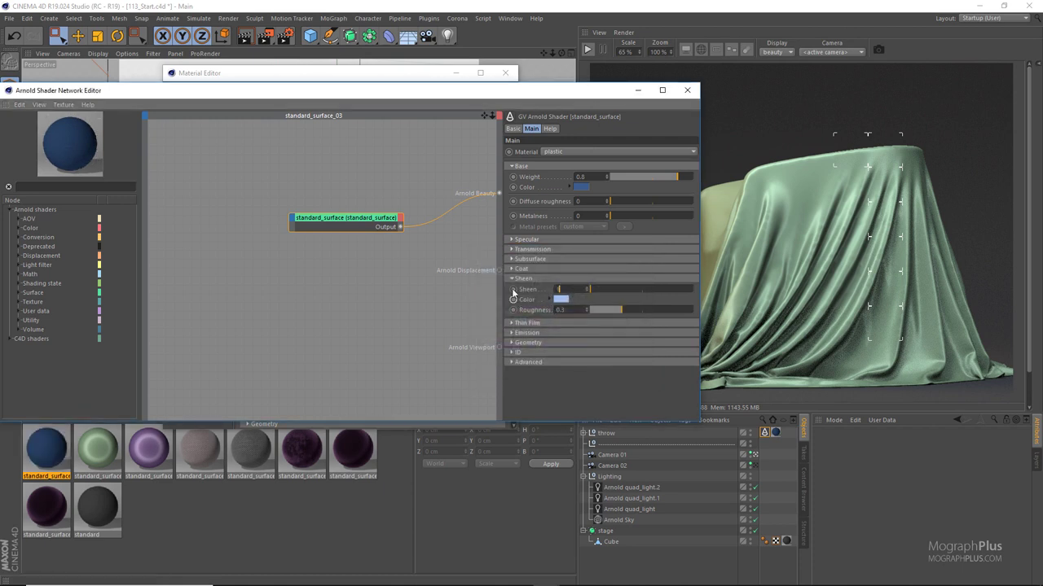
{"action": "left_click_drag", "start_coordinate": [538, 92], "coordinate": [482, 87]}
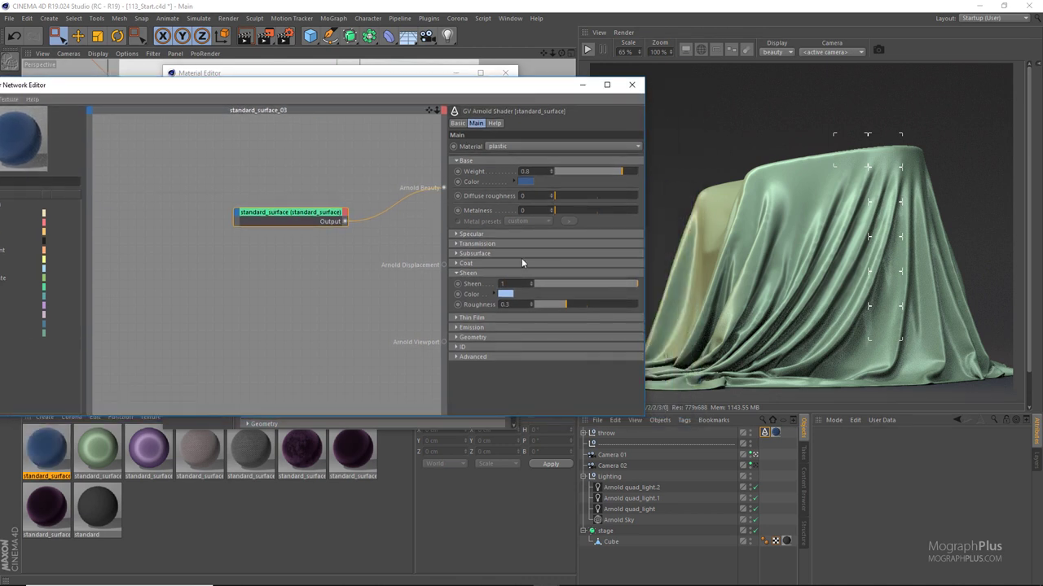
{"action": "left_click_drag", "start_coordinate": [348, 91], "coordinate": [410, 91]}
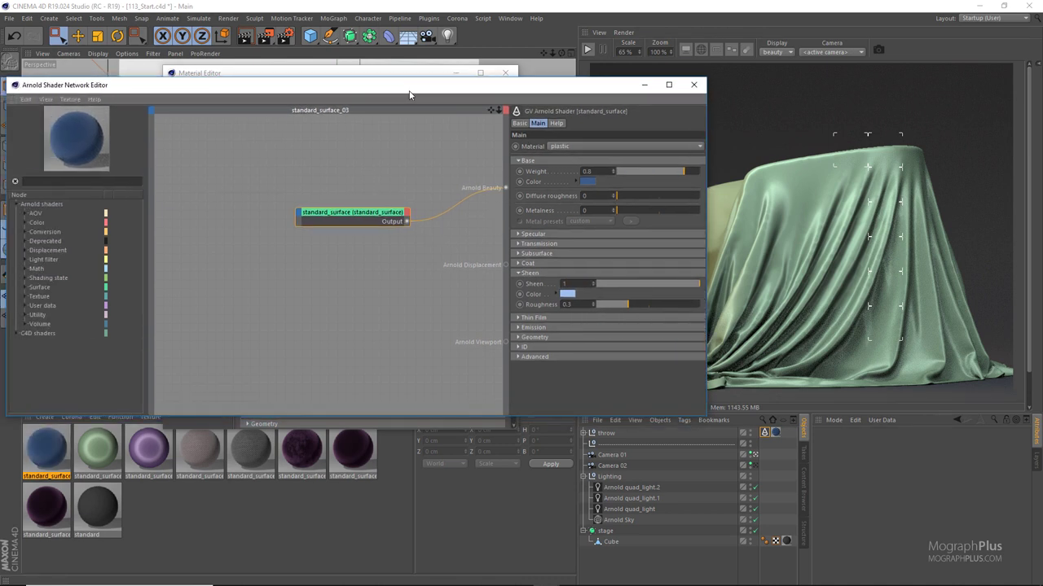
{"action": "left_click_drag", "start_coordinate": [357, 213], "coordinate": [377, 193]}
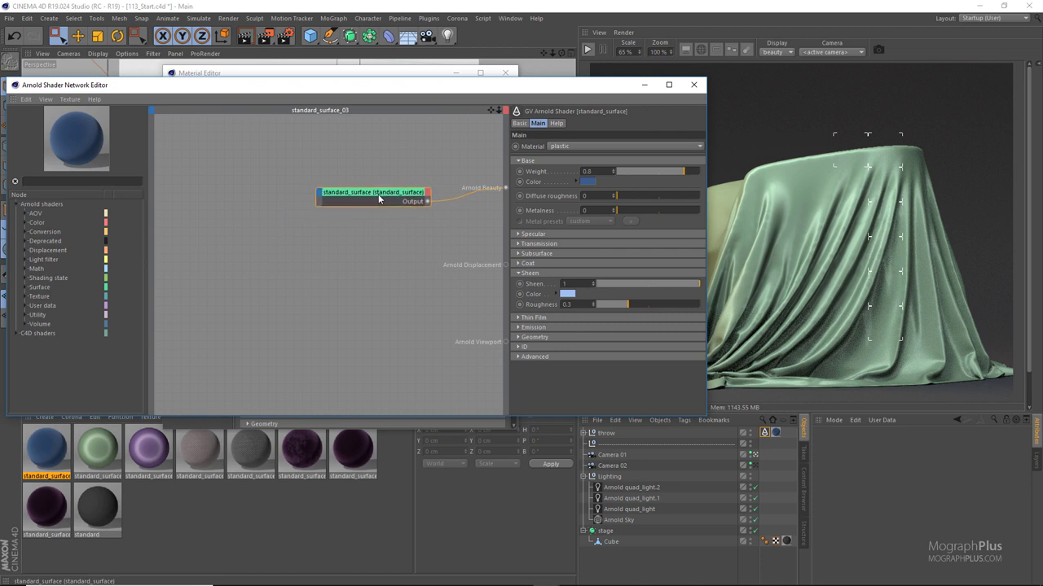
- Set the subdivision iterations in the throw's Arnold tag to 4 and open the tag's displacement settings
{"action": "left_click", "coordinate": [766, 433]}
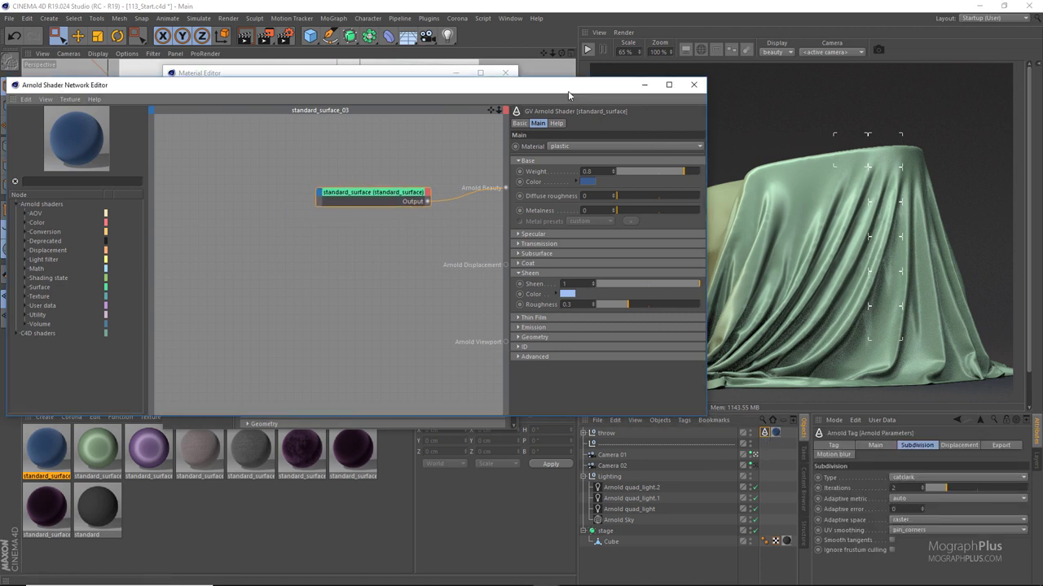
{"action": "left_click_drag", "start_coordinate": [593, 84], "coordinate": [499, 84]}
{"action": "left_click", "coordinate": [898, 488]}
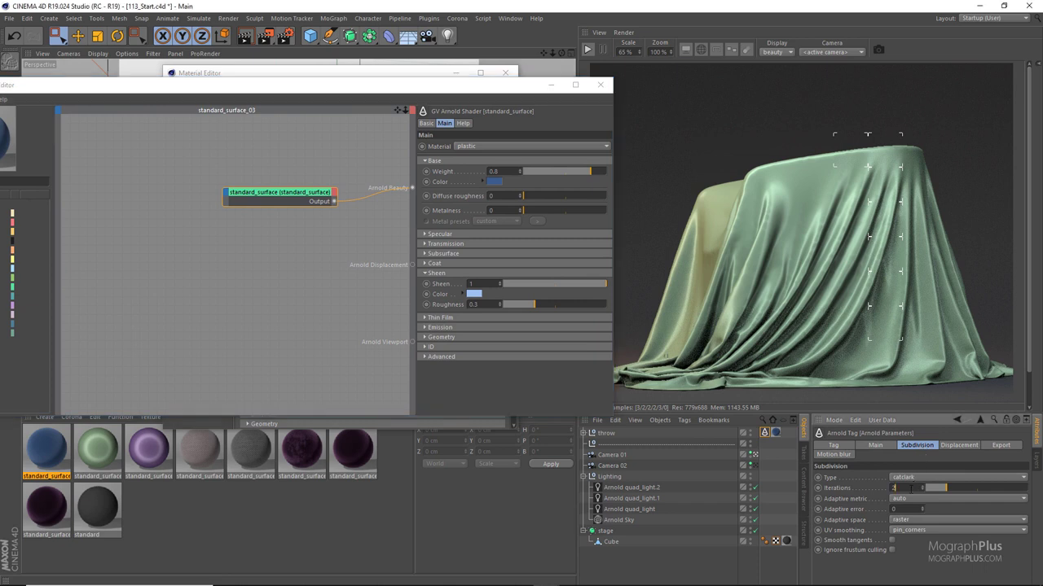
{"action": "type", "text": "4"}
{"action": "key", "text": "Return"}
{"action": "left_click", "coordinate": [953, 446]}
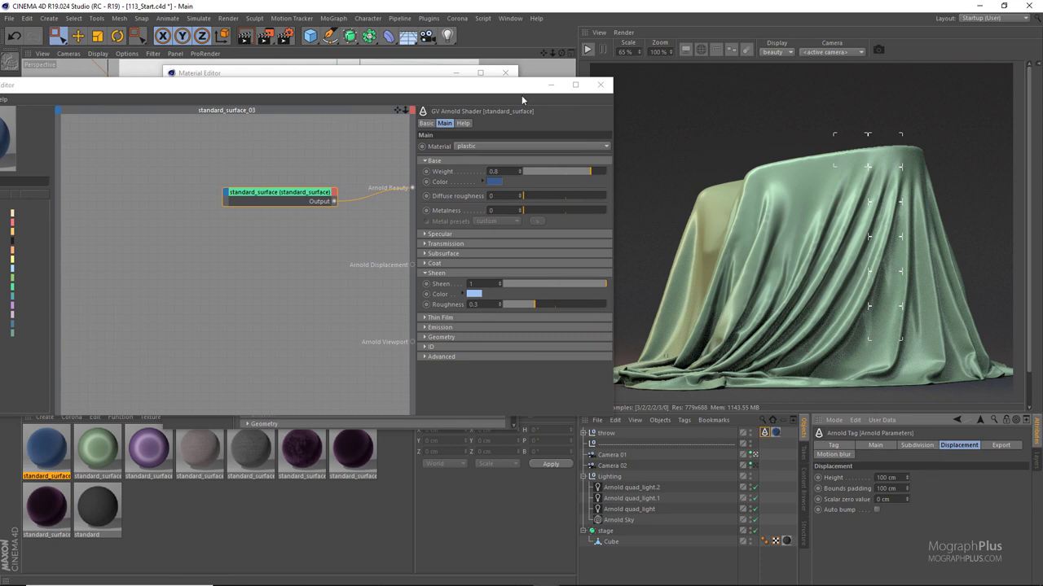
- Add an image node to the shader network and load the Towel texture into it
{"action": "left_click_drag", "start_coordinate": [496, 92], "coordinate": [552, 92]}
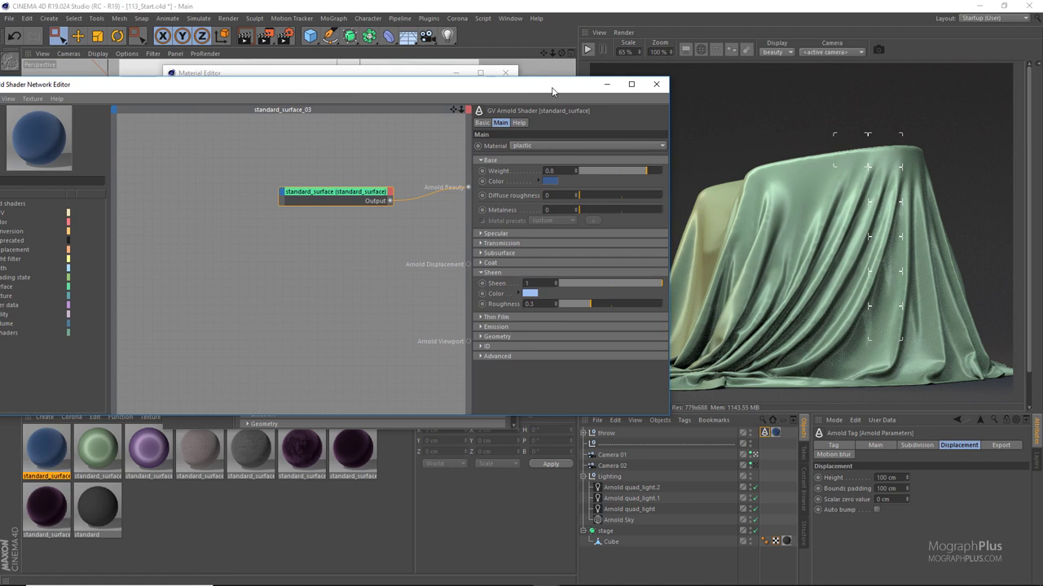
{"action": "left_click_drag", "start_coordinate": [552, 92], "coordinate": [553, 91]}
{"action": "left_click", "coordinate": [232, 242]}
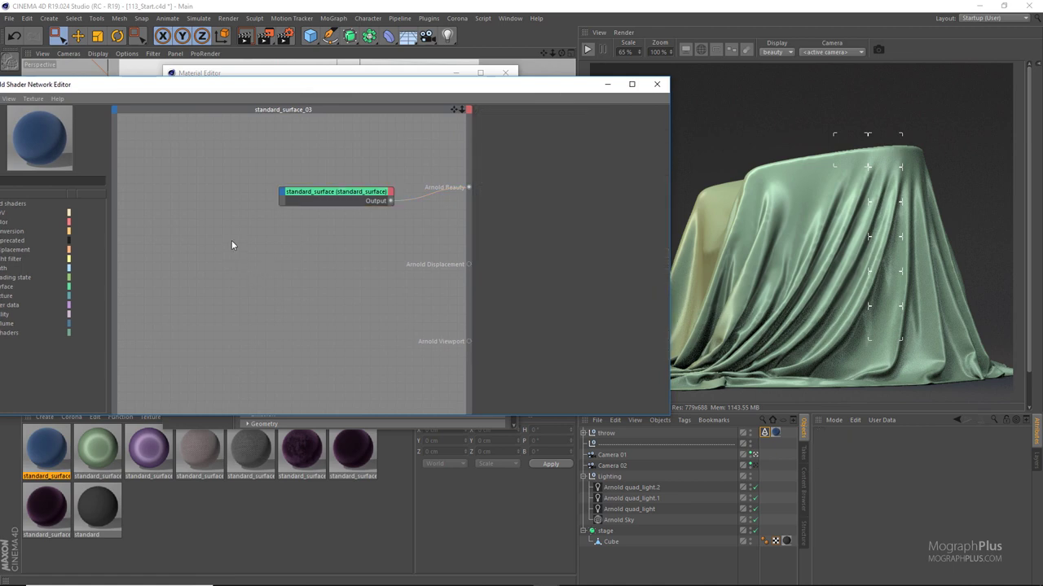
{"action": "right_click", "coordinate": [231, 243]}
{"action": "type", "text": "image"}
{"action": "key", "text": "Return"}
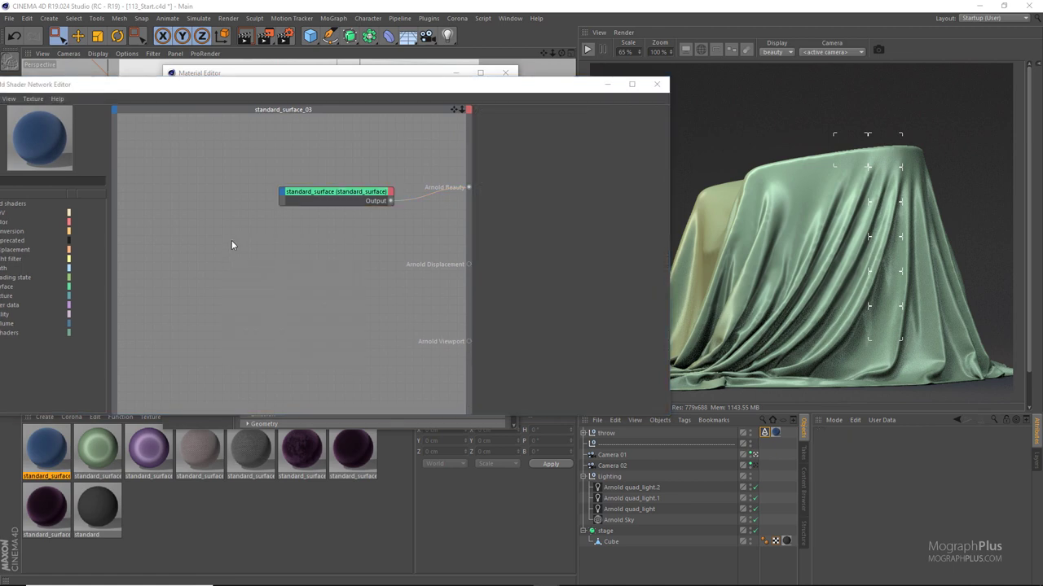
{"action": "scroll", "coordinate": [151, 281], "scroll_direction": "down", "scroll_amount": 2}
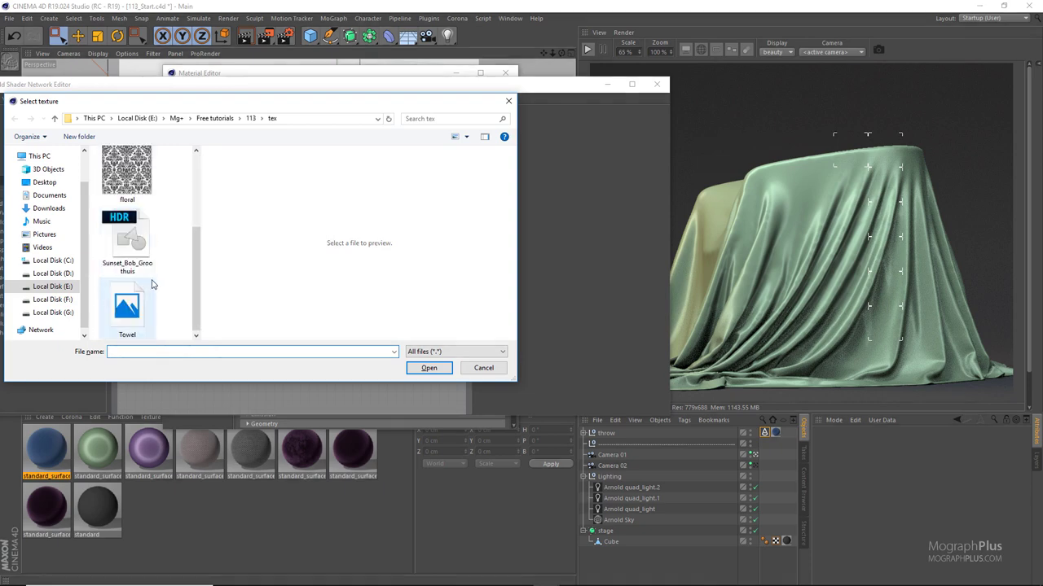
{"action": "double_click", "coordinate": [142, 296]}
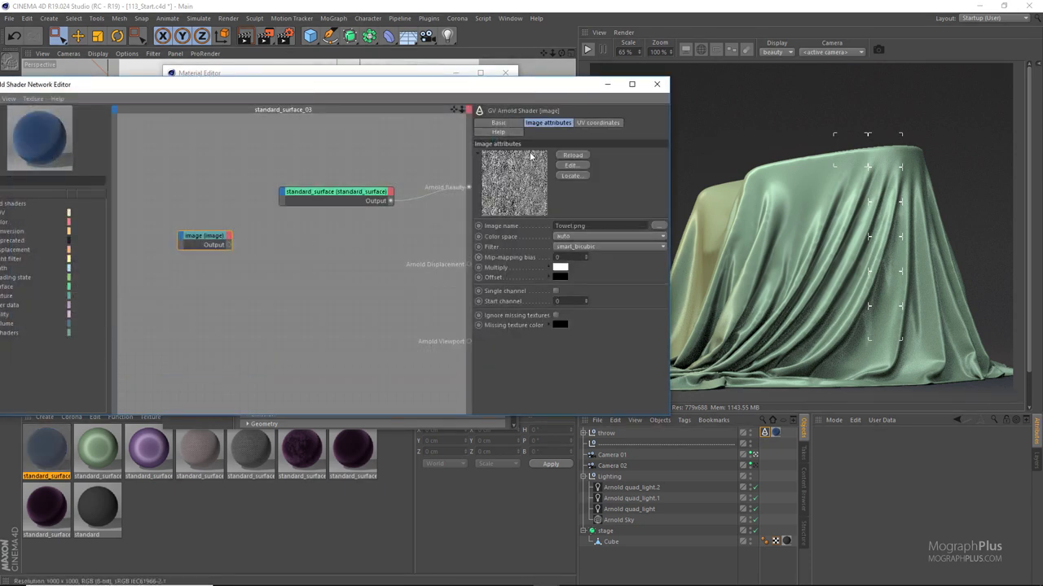
- Set the towel image's UV scale uniformly to 0.6
{"action": "left_click", "coordinate": [589, 123]}
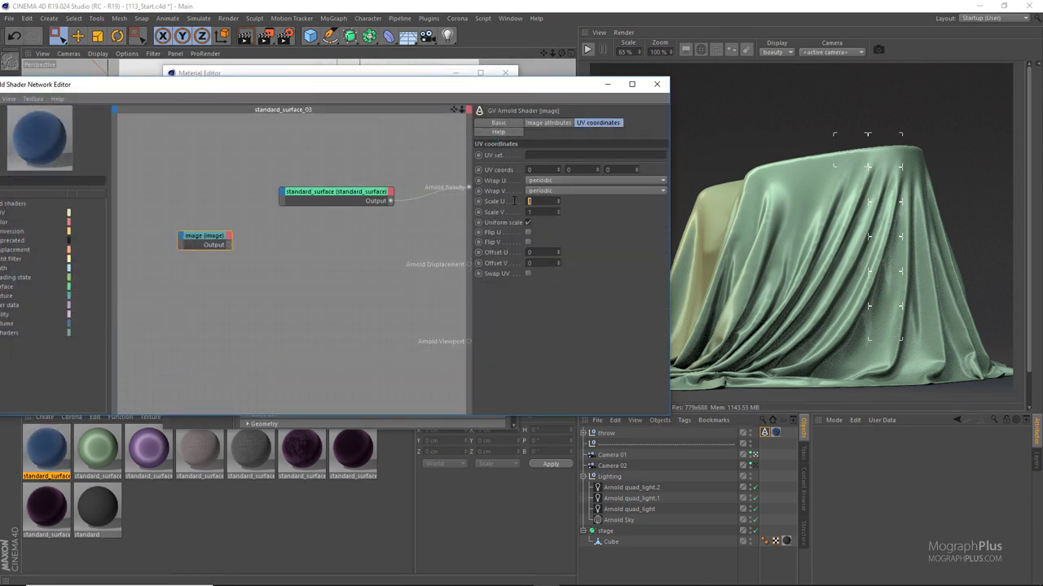
{"action": "type", "text": "0.6"}
{"action": "key", "text": "Return"}
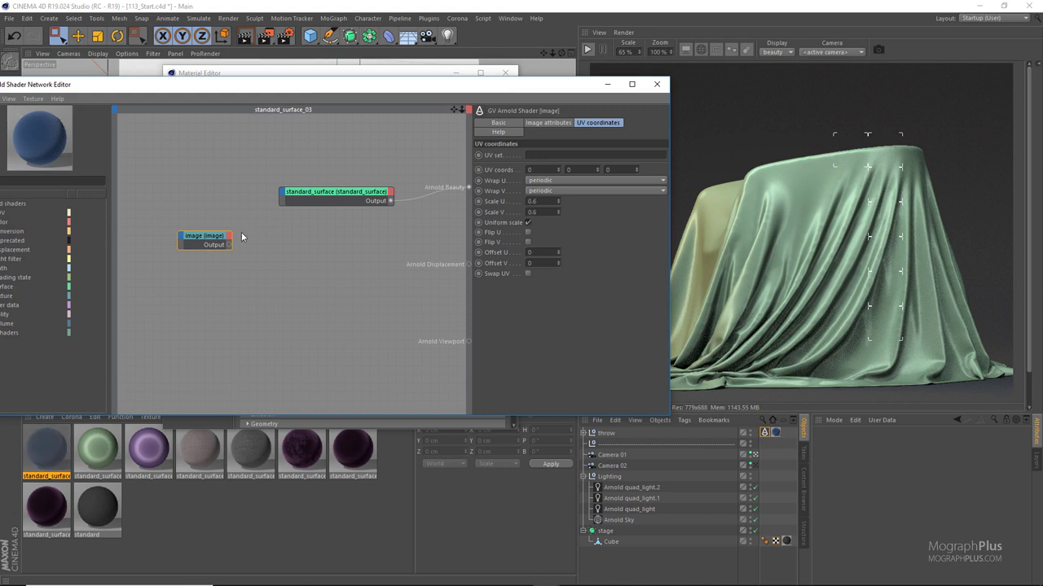
- Add a normal_displacement node and feed the towel image into its Displacement input
{"action": "key", "text": "Tab"}
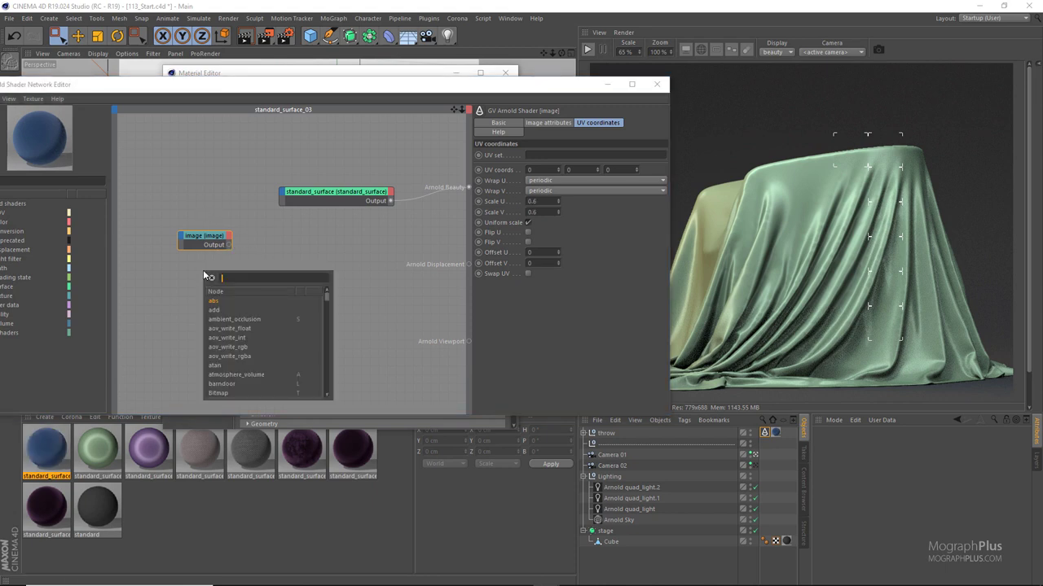
{"action": "type", "text": "dis"}
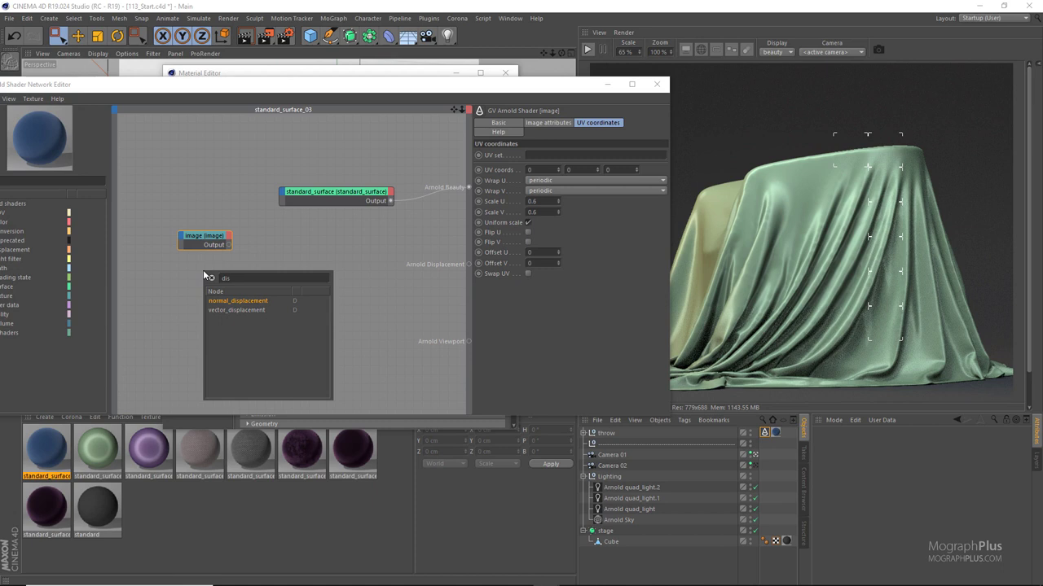
{"action": "key", "text": "Return"}
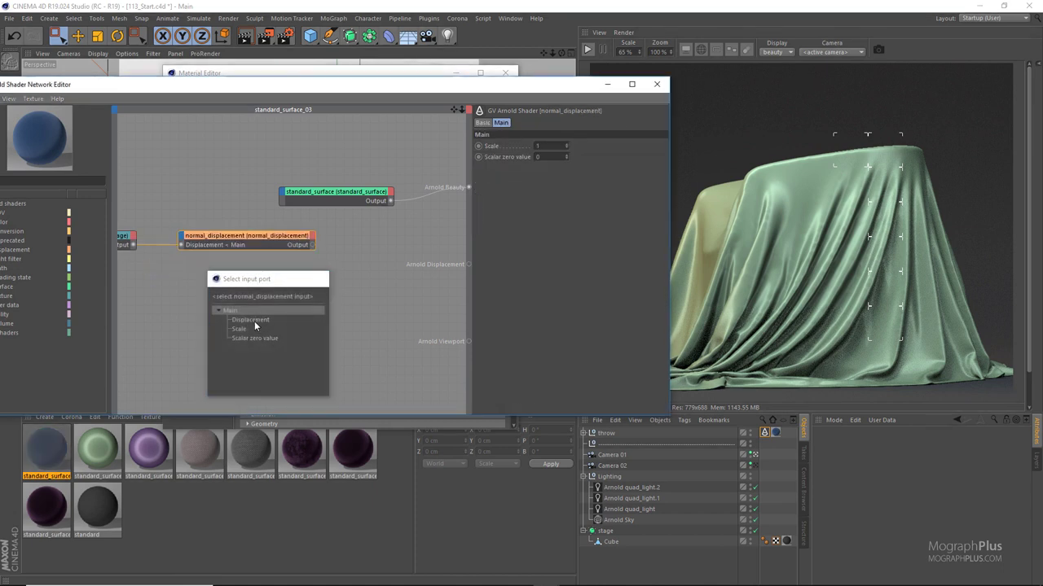
- Finish linking the towel image to the Displacement input and set the normal_displacement node's scale to 0.012
{"action": "left_click", "coordinate": [254, 321]}
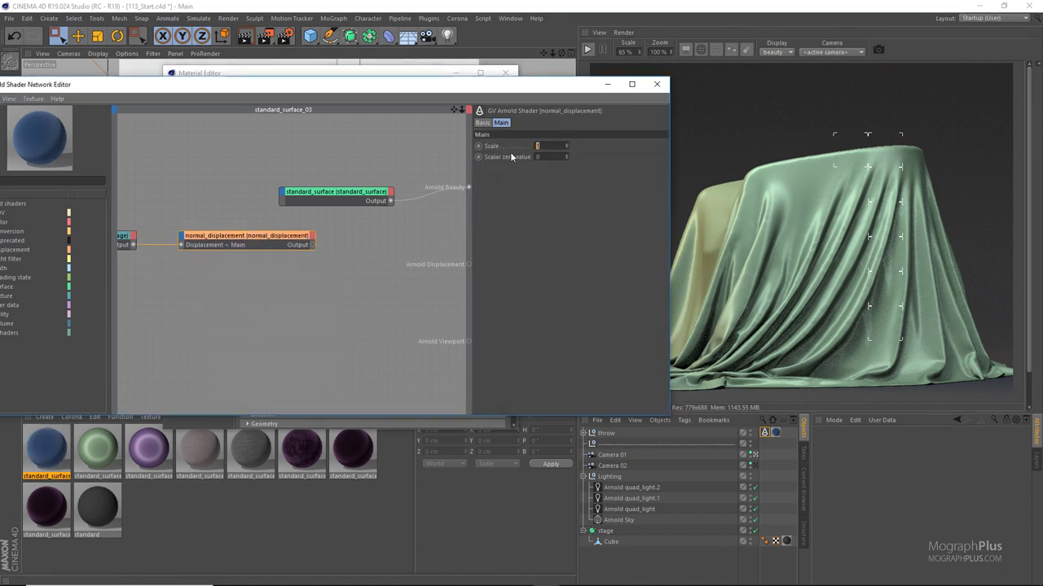
{"action": "type", "text": "0.012"}
{"action": "key", "text": "Return"}
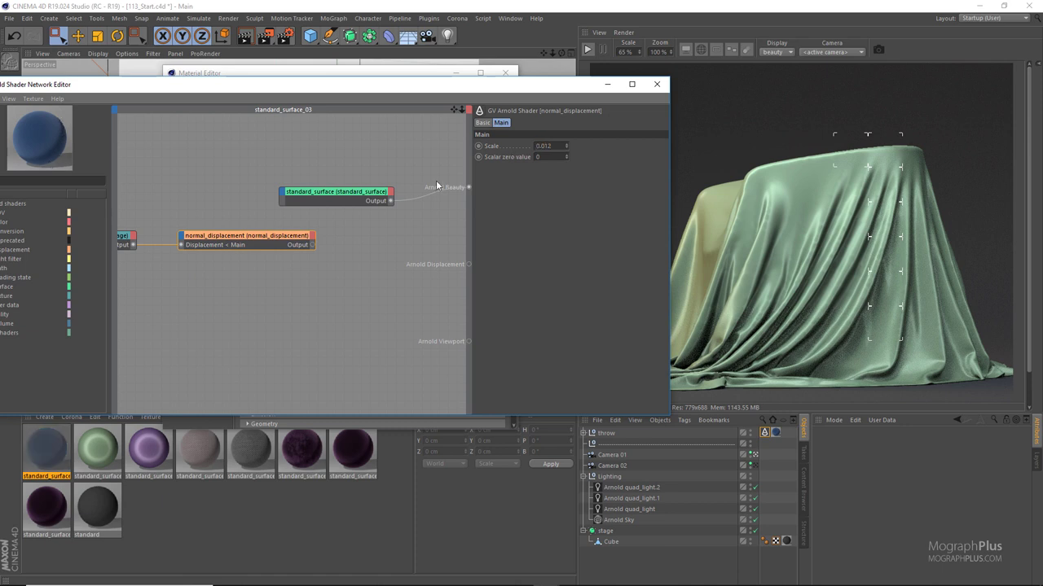
- Move the image and normal_displacement nodes lower in the network and connect the normal_displacement output to Arnold Displacement
{"action": "left_click_drag", "start_coordinate": [233, 272], "coordinate": [107, 236]}
{"action": "left_click_drag", "start_coordinate": [309, 242], "coordinate": [378, 319]}
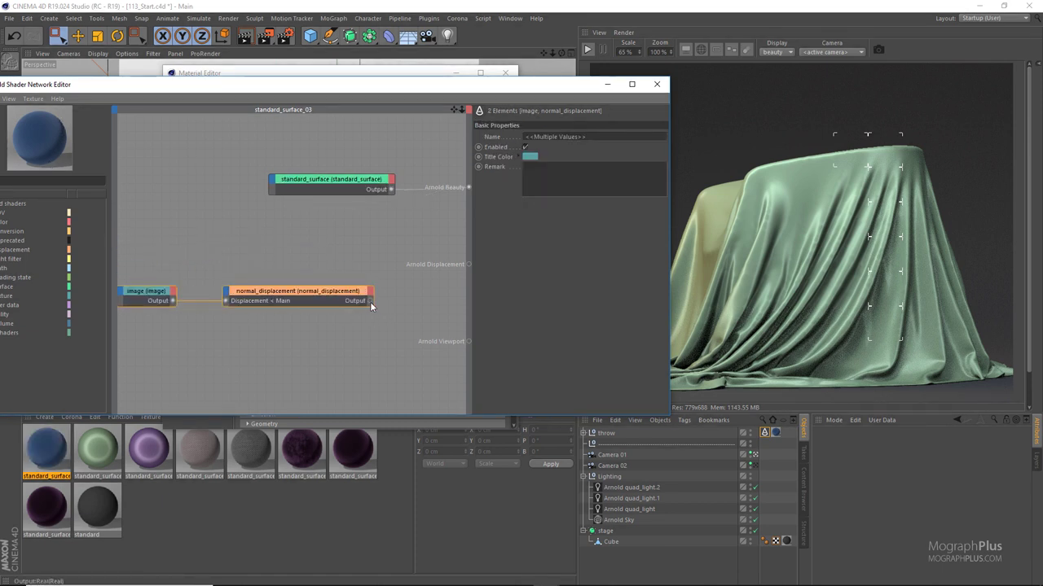
{"action": "left_click_drag", "start_coordinate": [454, 283], "coordinate": [467, 264]}
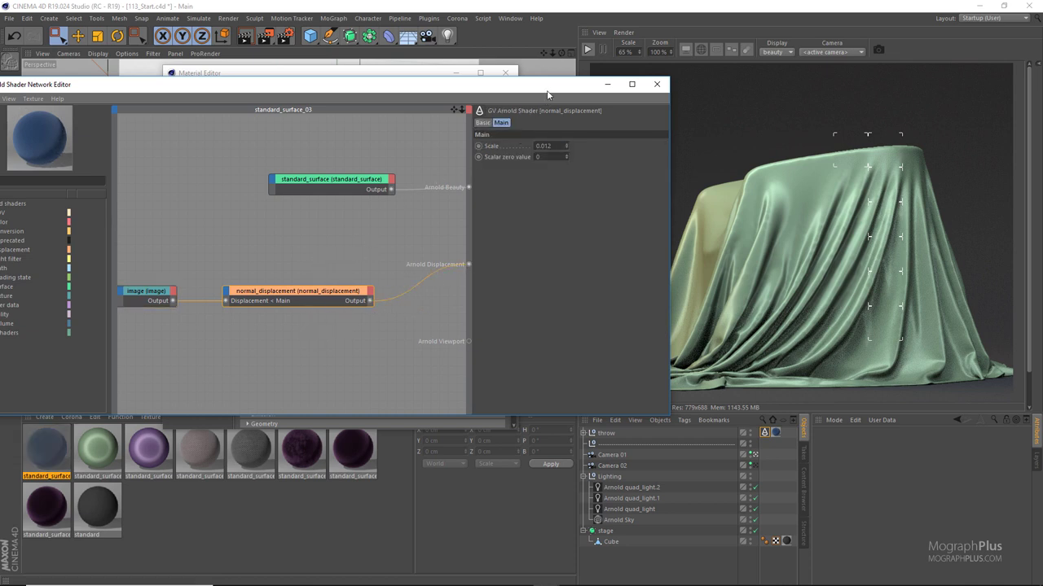
- Set the base weight of the blue standard_surface shader to 1 and close the network editor
{"action": "left_click_drag", "start_coordinate": [548, 94], "coordinate": [437, 91]}
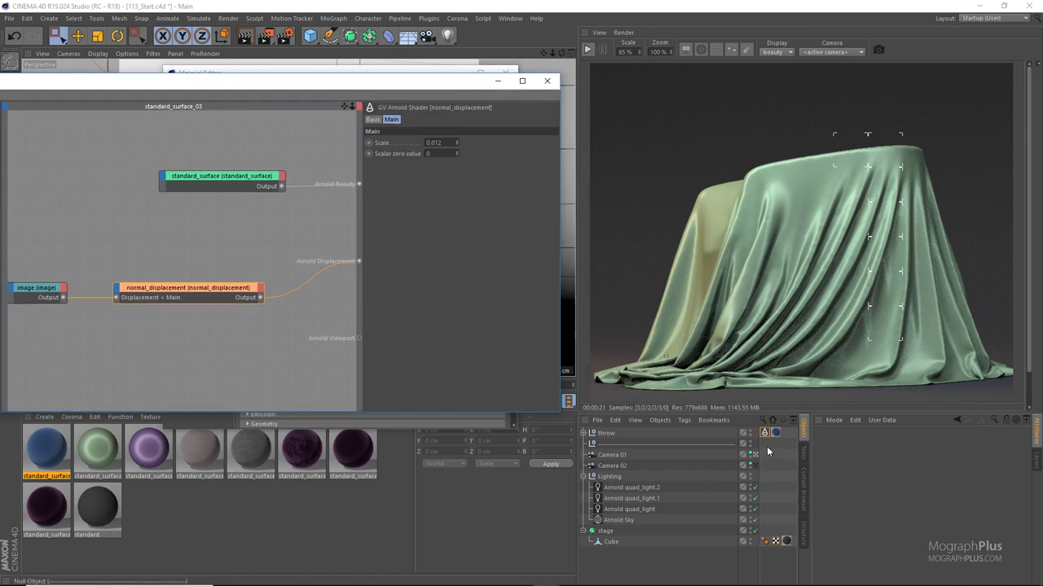
{"action": "left_click_drag", "start_coordinate": [286, 158], "coordinate": [249, 203]}
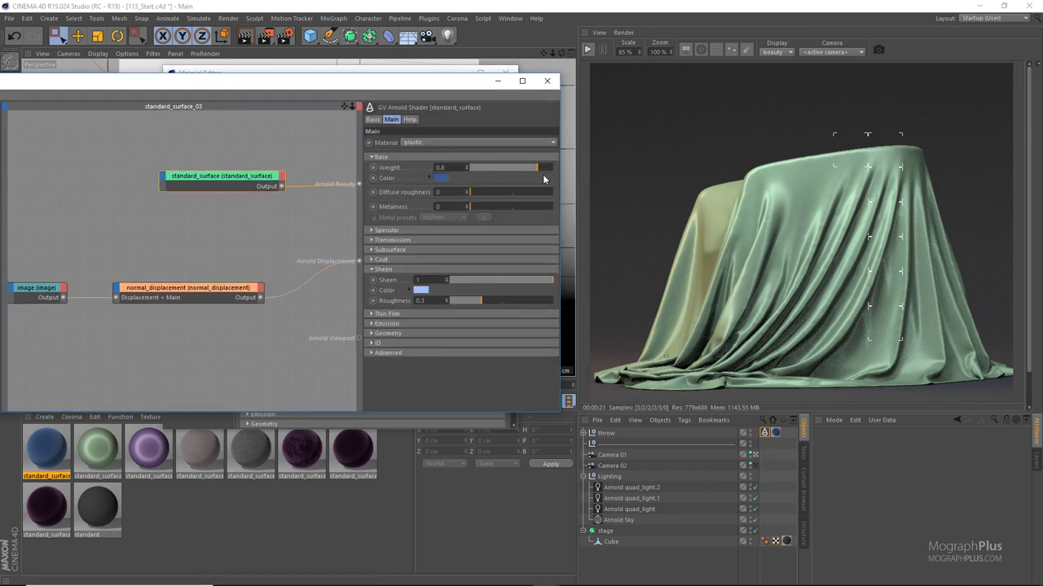
{"action": "left_click_drag", "start_coordinate": [544, 167], "coordinate": [577, 169]}
{"action": "left_click", "coordinate": [545, 82]}
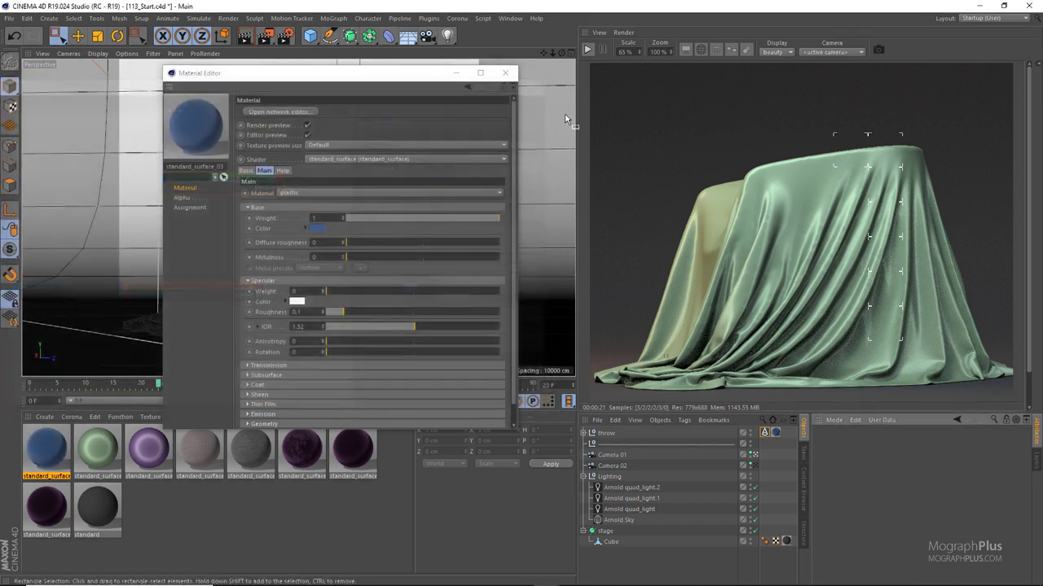
- Enable Auto bump in the displacement settings of the throw's Arnold tag and run a preview render of the towel, stopping it when done
{"action": "left_click", "coordinate": [764, 433]}
{"action": "left_click", "coordinate": [959, 444]}
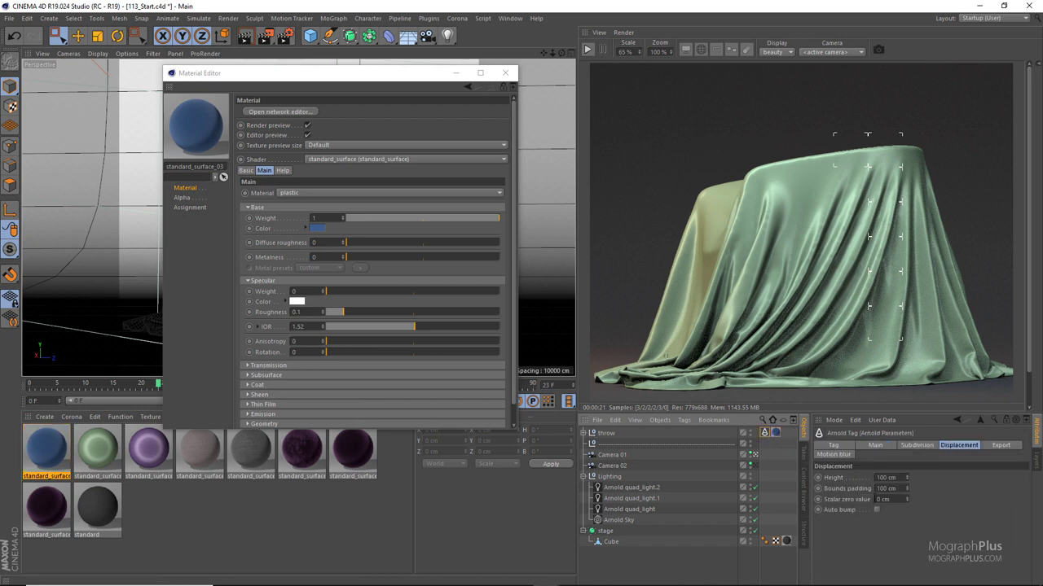
{"action": "left_click", "coordinate": [877, 509]}
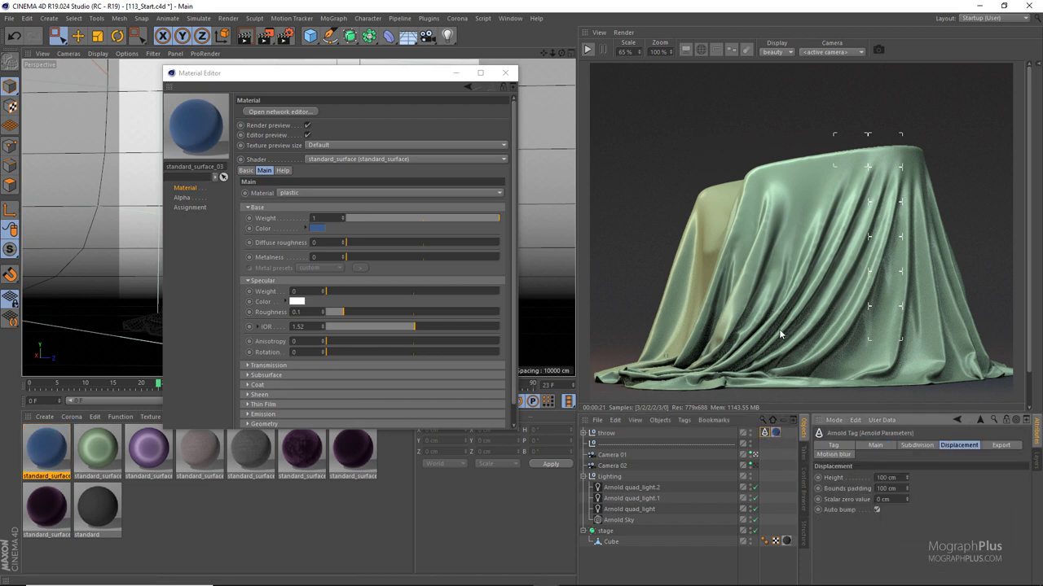
{"action": "left_click", "coordinate": [589, 50]}
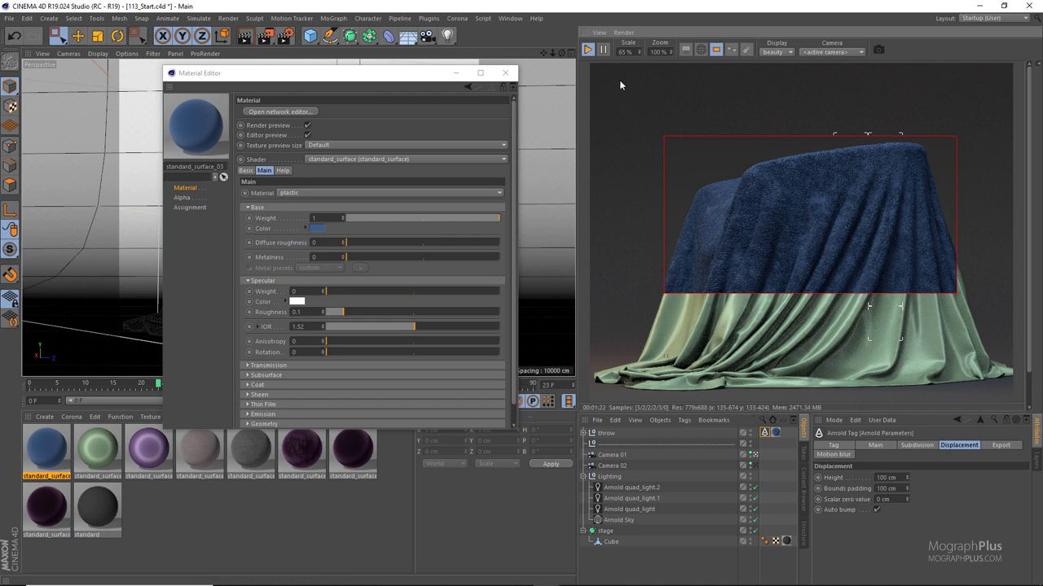
{"action": "left_click", "coordinate": [587, 50]}
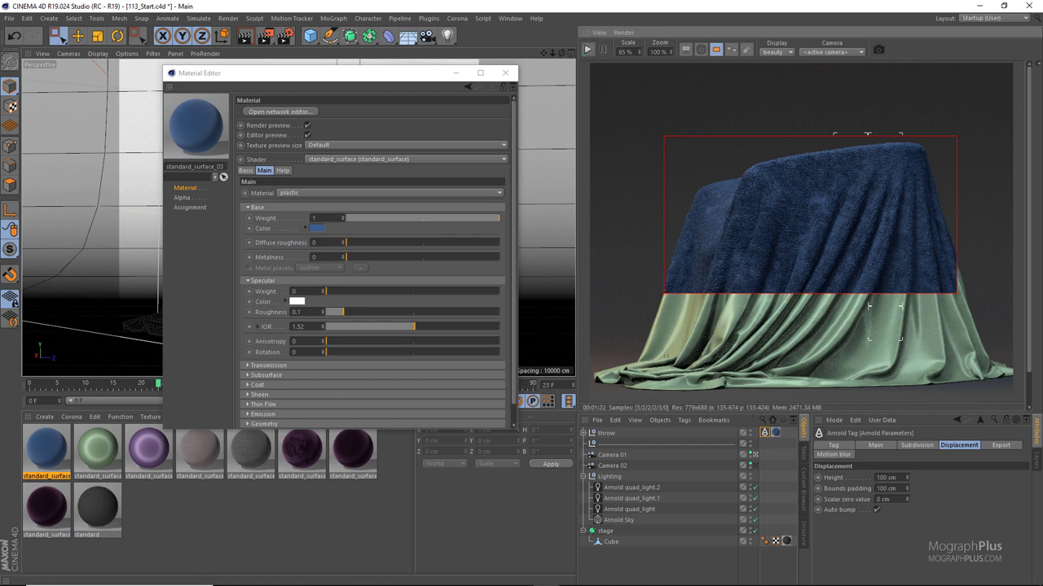